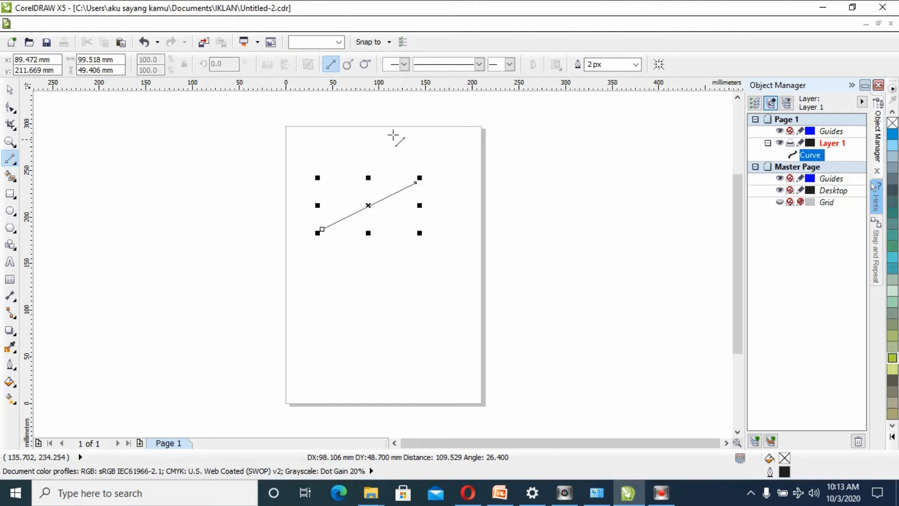
- Convert the diagonal straight line to a curve and bend its middle upward into an arc
{"action": "left_click", "coordinate": [10, 108]}
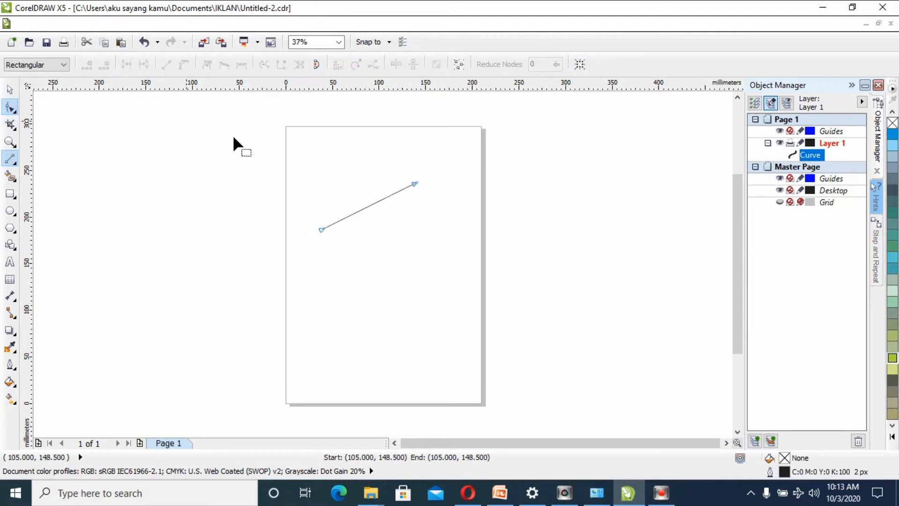
{"action": "right_click", "coordinate": [367, 209]}
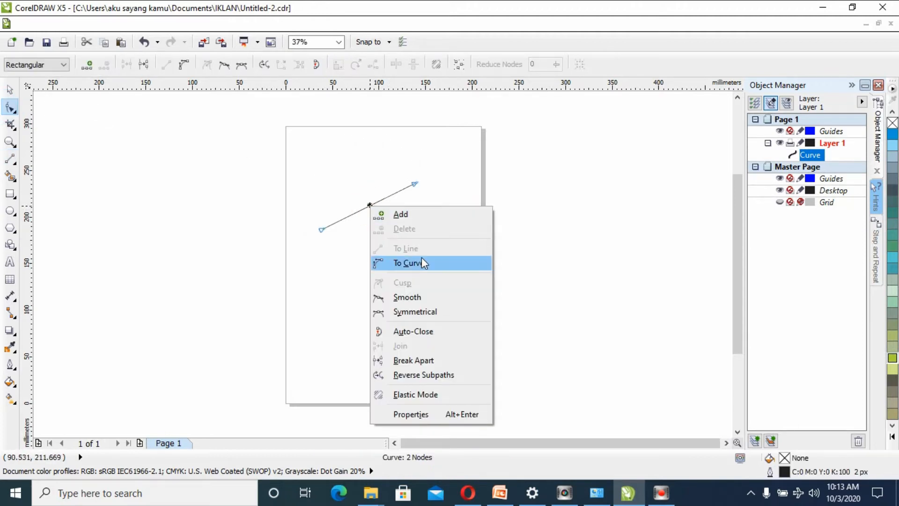
{"action": "left_click", "coordinate": [419, 262]}
{"action": "left_click_drag", "start_coordinate": [368, 210], "coordinate": [359, 187]}
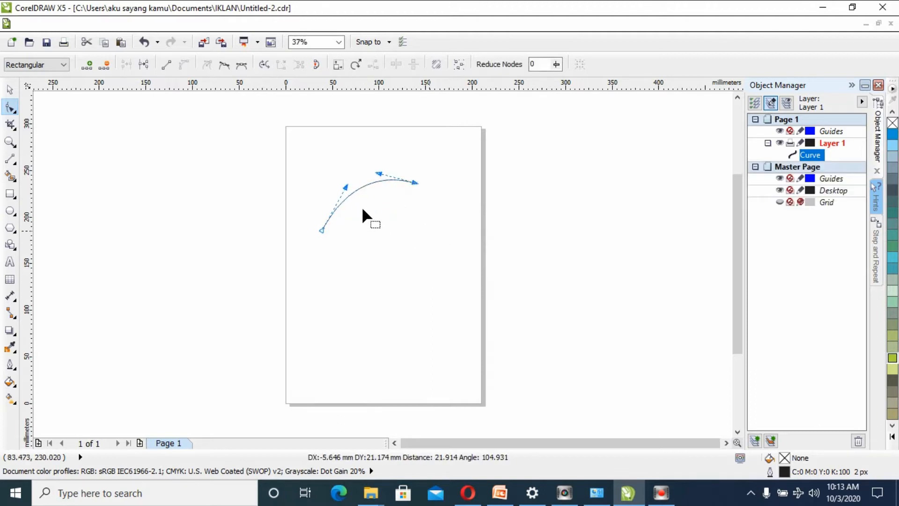
- Add a node midway along the arc and reshape the line into a gentle S-curve
{"action": "left_click", "coordinate": [352, 193]}
{"action": "right_click", "coordinate": [353, 193]}
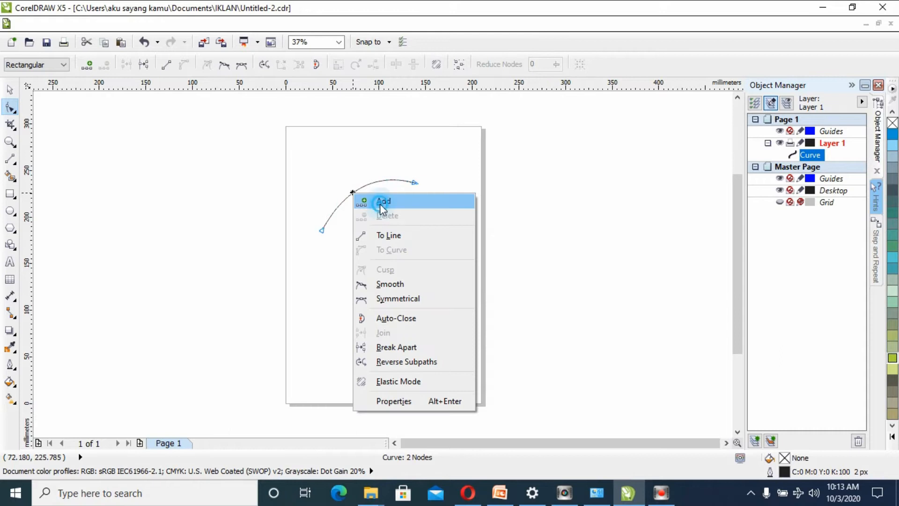
{"action": "left_click", "coordinate": [380, 200]}
{"action": "mouse_move", "coordinate": [359, 199]}
{"action": "left_mouse_down"}
{"action": "mouse_move", "coordinate": [362, 206]}
{"action": "mouse_move", "coordinate": [355, 187]}
{"action": "mouse_move", "coordinate": [389, 181]}
{"action": "mouse_move", "coordinate": [378, 168]}
{"action": "mouse_move", "coordinate": [383, 189]}
{"action": "mouse_move", "coordinate": [367, 193]}
{"action": "mouse_move", "coordinate": [424, 155]}
{"action": "mouse_move", "coordinate": [401, 189]}
{"action": "mouse_move", "coordinate": [357, 190]}
{"action": "mouse_move", "coordinate": [372, 189]}
{"action": "left_mouse_up"}
- Refine the S-curve by adjusting the bend near its upper end and smoothing the section around the middle node
{"action": "left_click", "coordinate": [338, 42]}
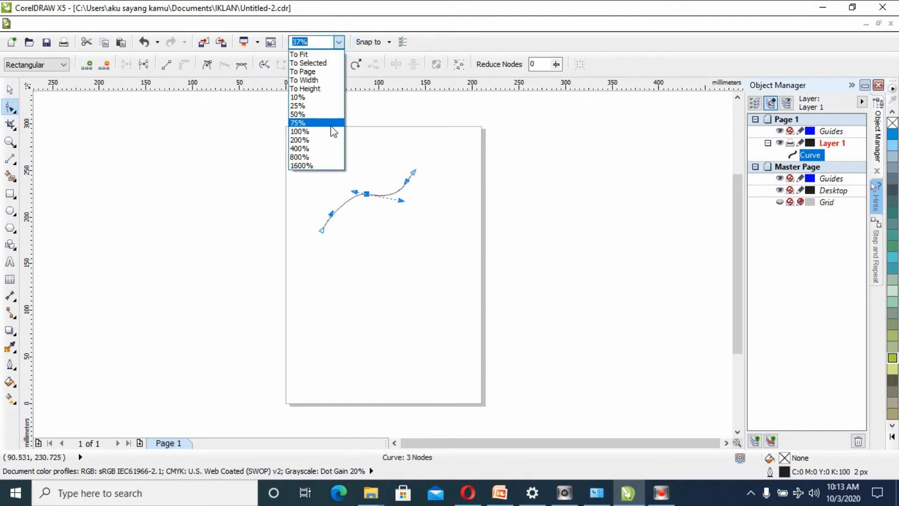
{"action": "left_click", "coordinate": [327, 123]}
{"action": "left_click_drag", "start_coordinate": [736, 236], "coordinate": [735, 206]}
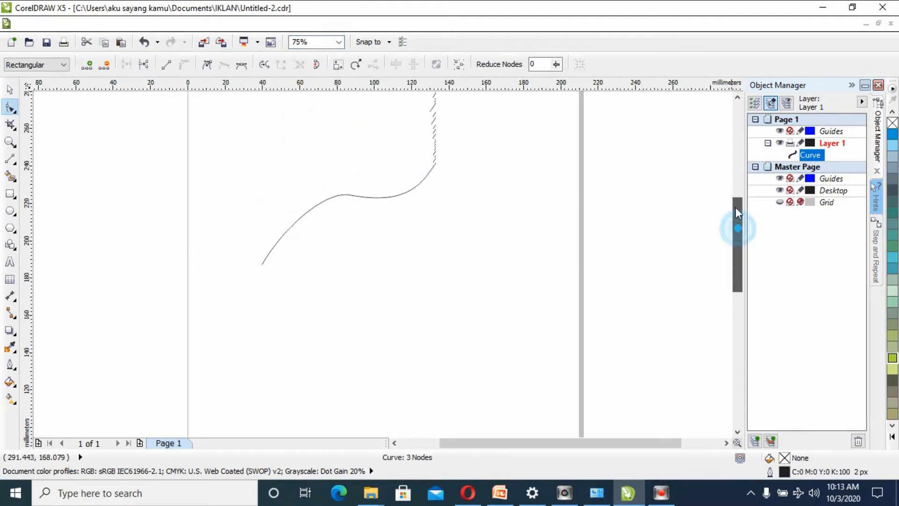
{"action": "mouse_move", "coordinate": [445, 190]}
{"action": "left_mouse_down"}
{"action": "mouse_move", "coordinate": [437, 171]}
{"action": "mouse_move", "coordinate": [436, 190]}
{"action": "left_mouse_up"}
{"action": "left_click_drag", "start_coordinate": [363, 235], "coordinate": [369, 228]}
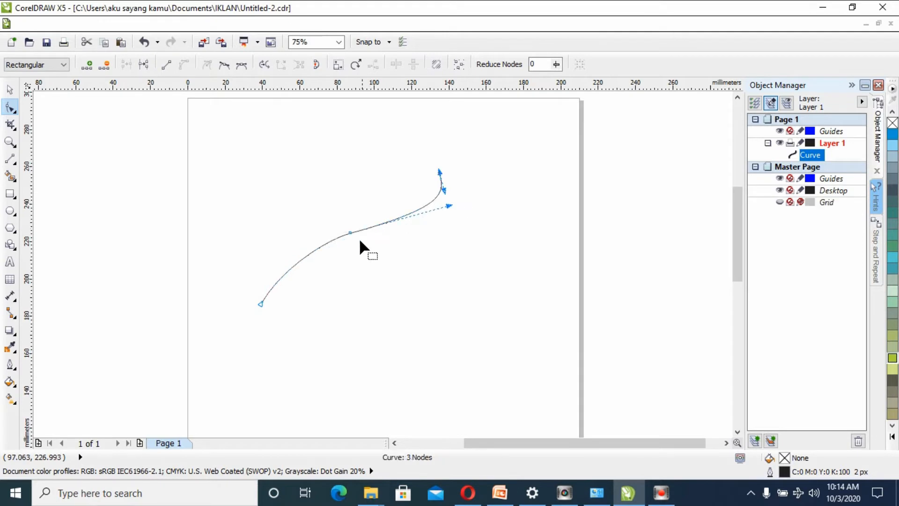
{"action": "mouse_move", "coordinate": [434, 200]}
{"action": "left_mouse_down"}
{"action": "mouse_move", "coordinate": [419, 200]}
{"action": "mouse_move", "coordinate": [442, 197]}
{"action": "left_mouse_up"}
{"action": "mouse_move", "coordinate": [350, 234]}
{"action": "left_mouse_down"}
{"action": "mouse_move", "coordinate": [346, 220]}
{"action": "mouse_move", "coordinate": [341, 237]}
{"action": "mouse_move", "coordinate": [352, 236]}
{"action": "left_mouse_up"}
{"action": "left_click", "coordinate": [10, 90]}
{"action": "left_click", "coordinate": [168, 204]}
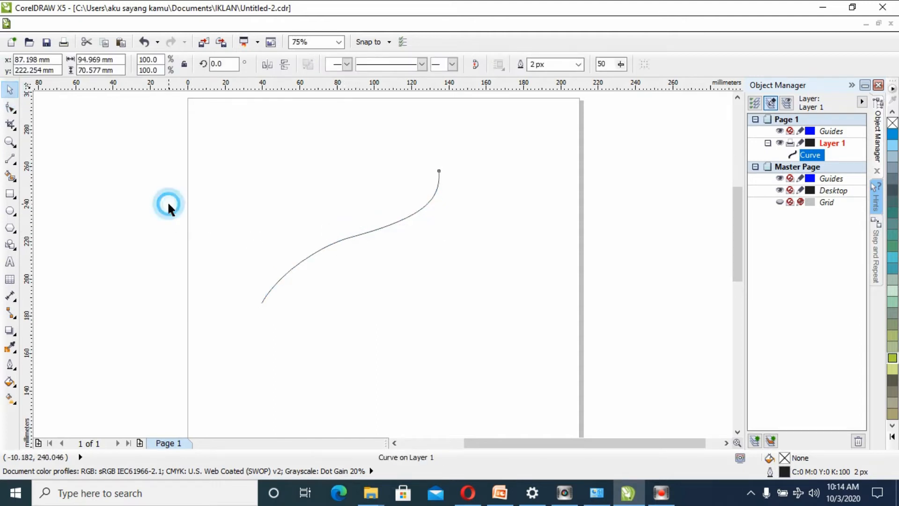
- Form the leaf's lower edge from a line joining the S-curve's two ends, converted to a curve and bowed outward to the lower right
{"action": "left_click", "coordinate": [8, 159]}
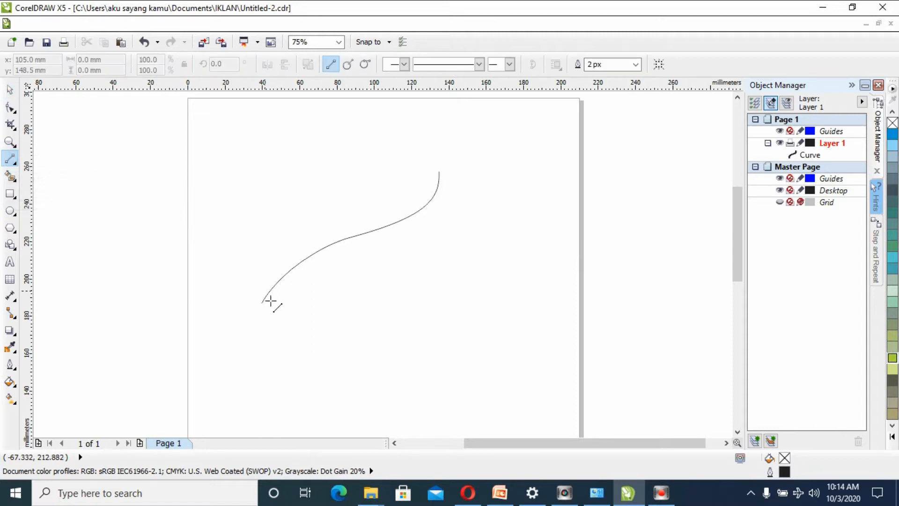
{"action": "mouse_move", "coordinate": [261, 303]}
{"action": "left_mouse_down"}
{"action": "mouse_move", "coordinate": [357, 295]}
{"action": "mouse_move", "coordinate": [439, 172]}
{"action": "left_mouse_up"}
{"action": "left_click", "coordinate": [10, 107]}
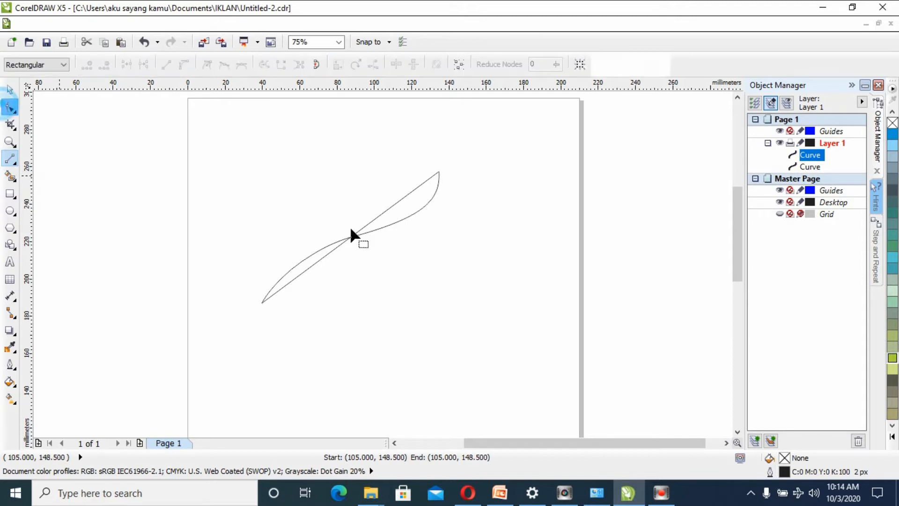
{"action": "right_click", "coordinate": [356, 233]}
{"action": "left_click", "coordinate": [406, 290]}
{"action": "left_click_drag", "start_coordinate": [354, 235], "coordinate": [418, 289]}
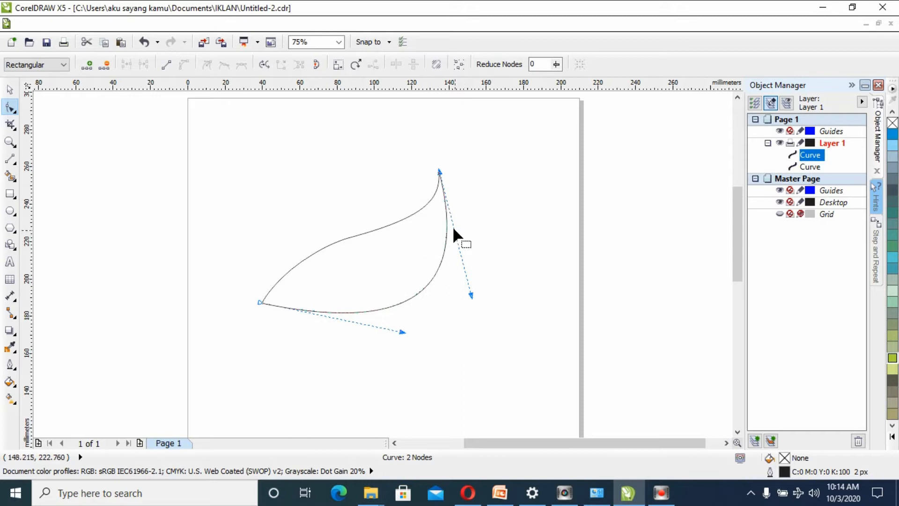
{"action": "left_click_drag", "start_coordinate": [447, 225], "coordinate": [456, 225]}
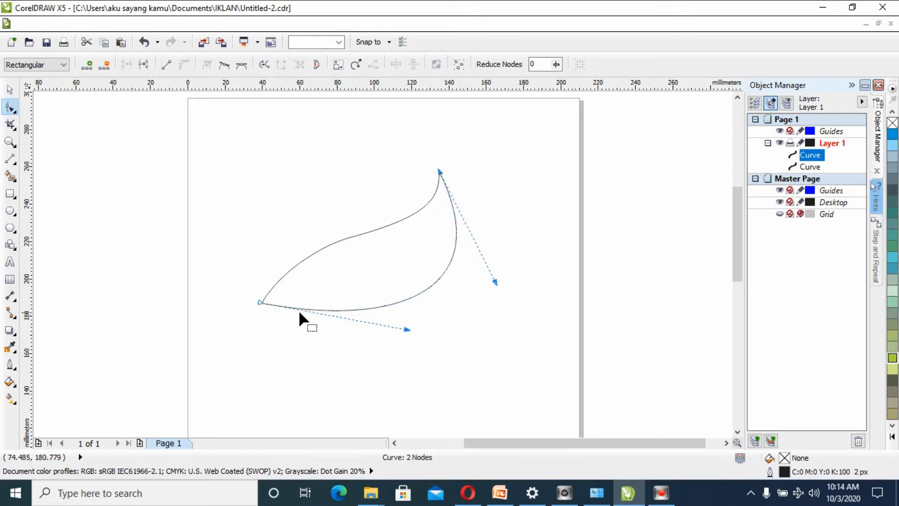
- Extend the leaf's lower-left tip outward and flatten the dip in its upper edge
{"action": "left_click_drag", "start_coordinate": [261, 303], "coordinate": [243, 330]}
{"action": "left_click", "coordinate": [311, 254]}
{"action": "left_click", "coordinate": [292, 332]}
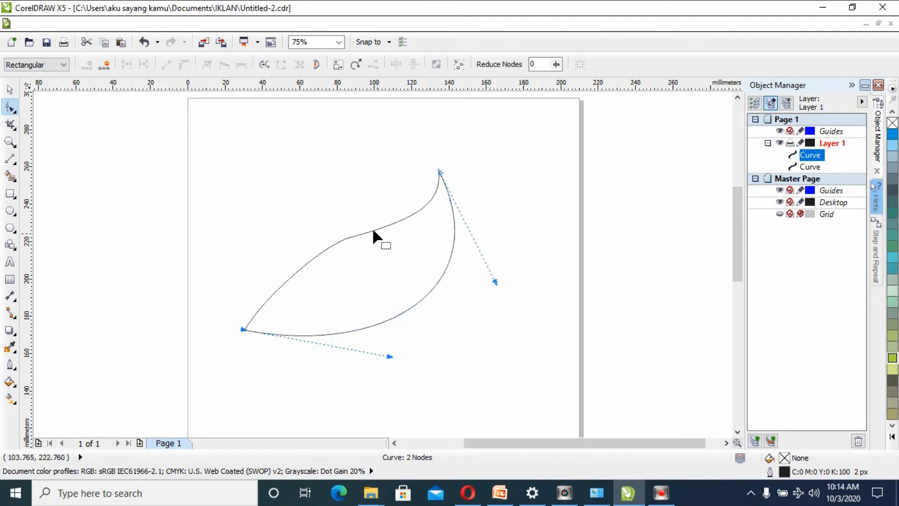
{"action": "left_click", "coordinate": [349, 233]}
{"action": "mouse_move", "coordinate": [374, 229]}
{"action": "left_mouse_down"}
{"action": "mouse_move", "coordinate": [380, 235]}
{"action": "mouse_move", "coordinate": [373, 224]}
{"action": "left_mouse_up"}
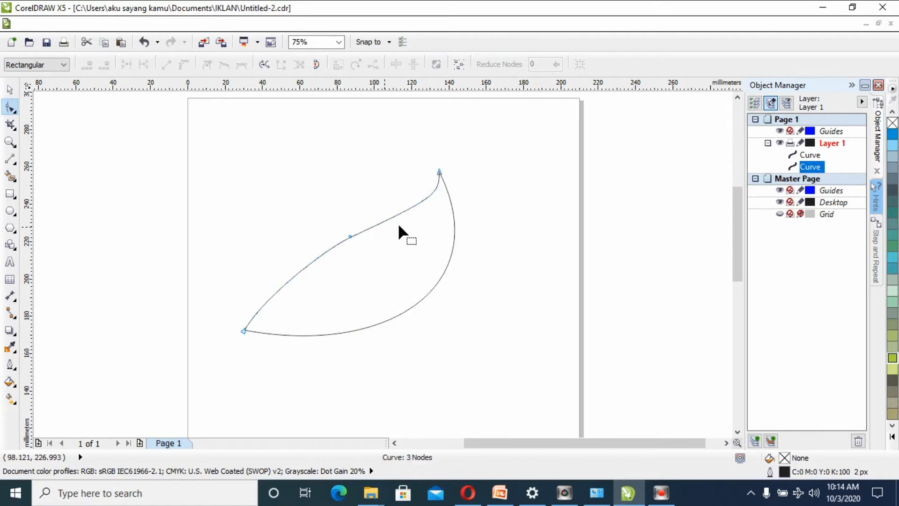
{"action": "left_click", "coordinate": [10, 89]}
{"action": "left_click", "coordinate": [221, 228]}
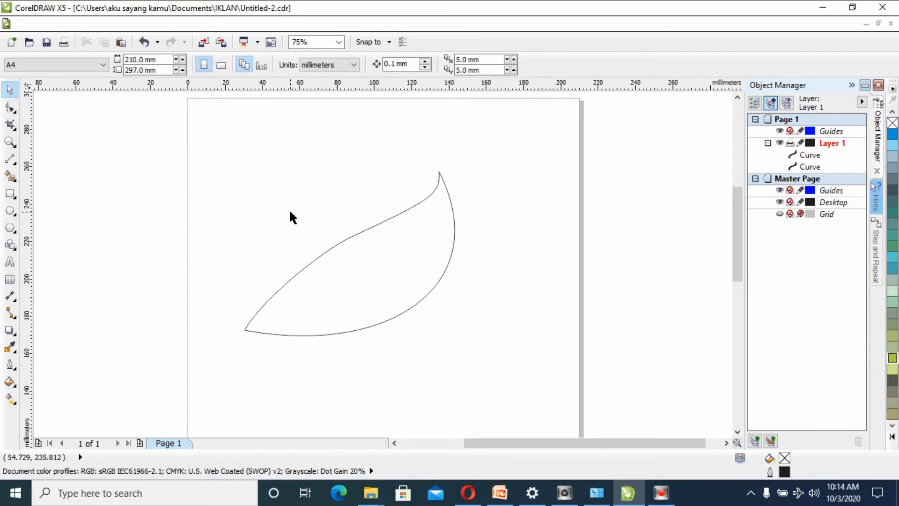
- Choose the Smart Fill tool and set its fill color to the palette's green
{"action": "left_click", "coordinate": [10, 158]}
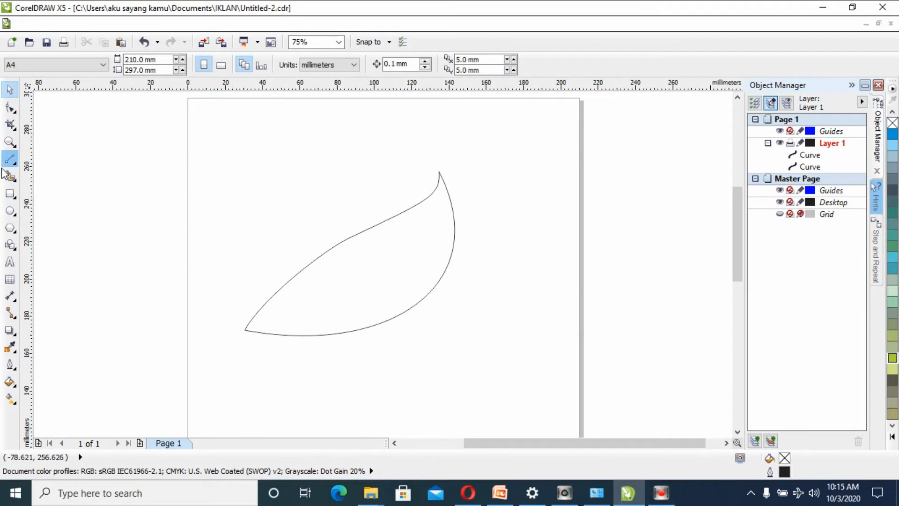
{"action": "left_click", "coordinate": [10, 125]}
{"action": "left_click", "coordinate": [10, 176]}
{"action": "left_click", "coordinate": [144, 65]}
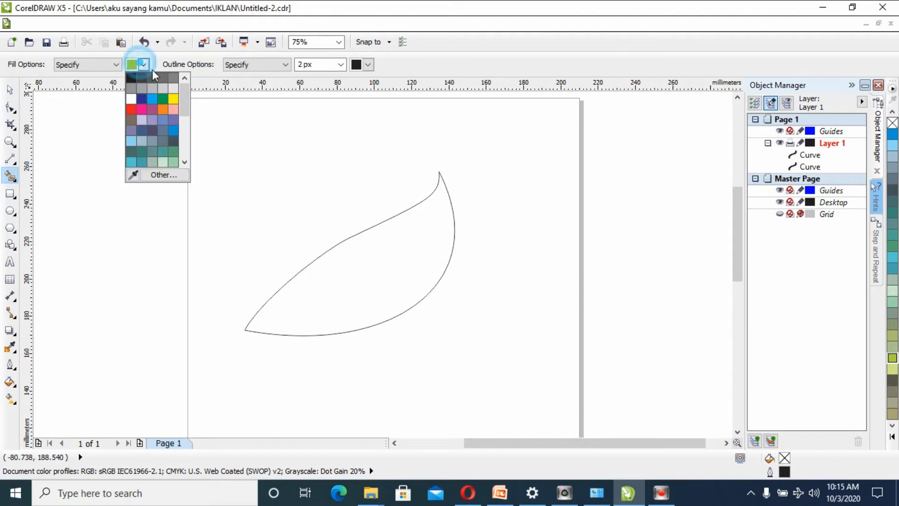
{"action": "left_click_drag", "start_coordinate": [184, 100], "coordinate": [191, 120]}
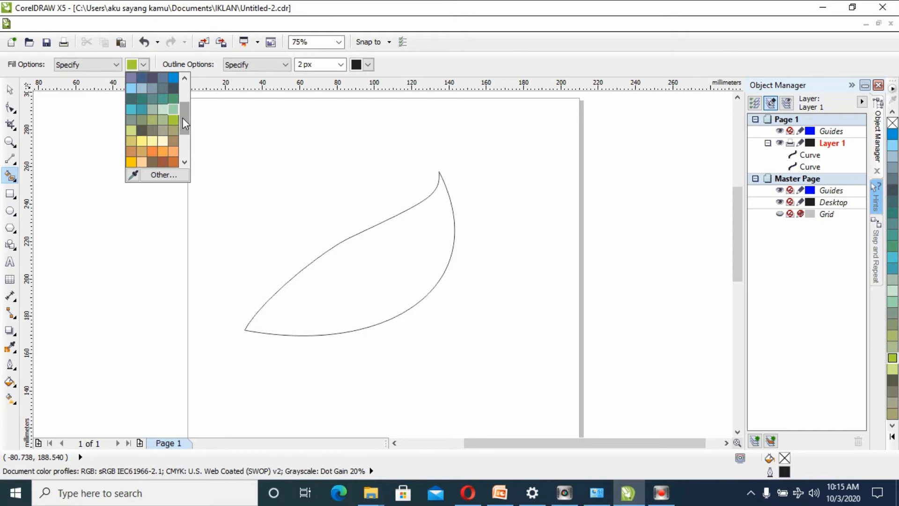
{"action": "left_click_drag", "start_coordinate": [185, 118], "coordinate": [191, 95]}
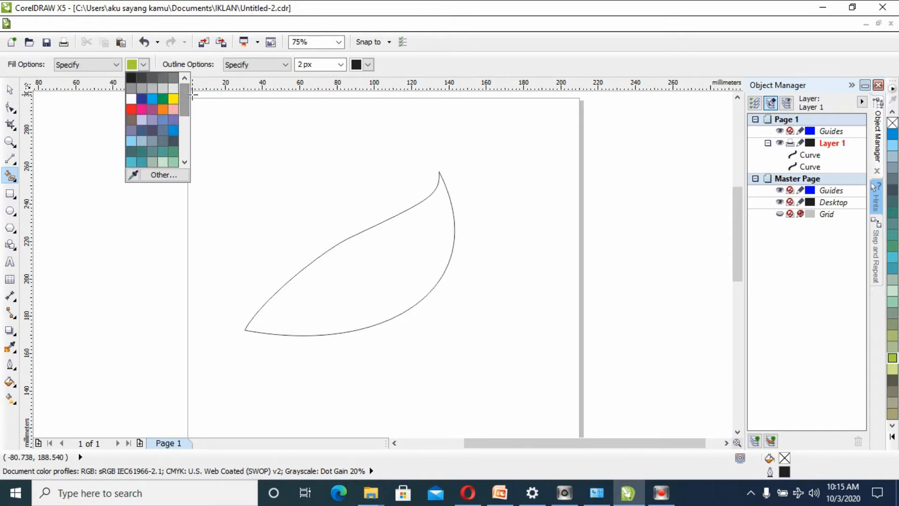
{"action": "left_click", "coordinate": [191, 96]}
{"action": "left_click", "coordinate": [144, 64]}
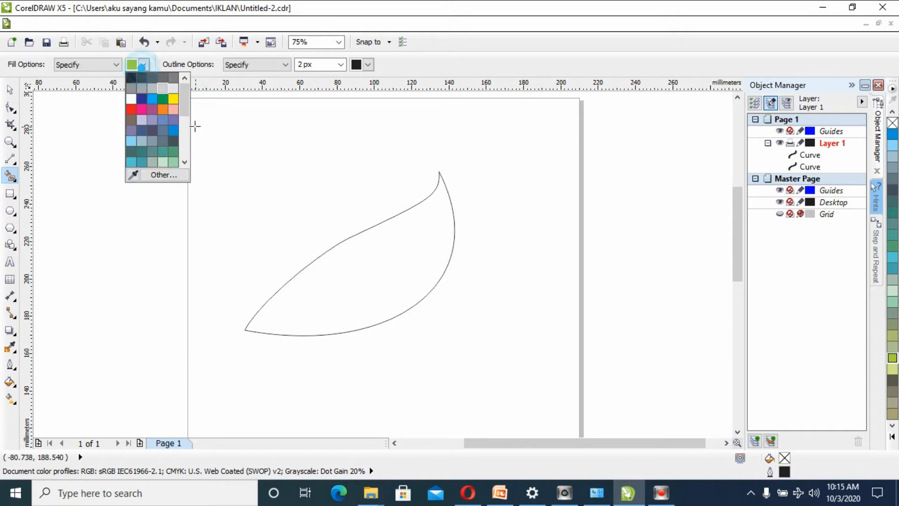
{"action": "mouse_move", "coordinate": [186, 116]}
{"action": "left_mouse_down"}
{"action": "mouse_move", "coordinate": [182, 148]}
{"action": "mouse_move", "coordinate": [191, 121]}
{"action": "left_mouse_up"}
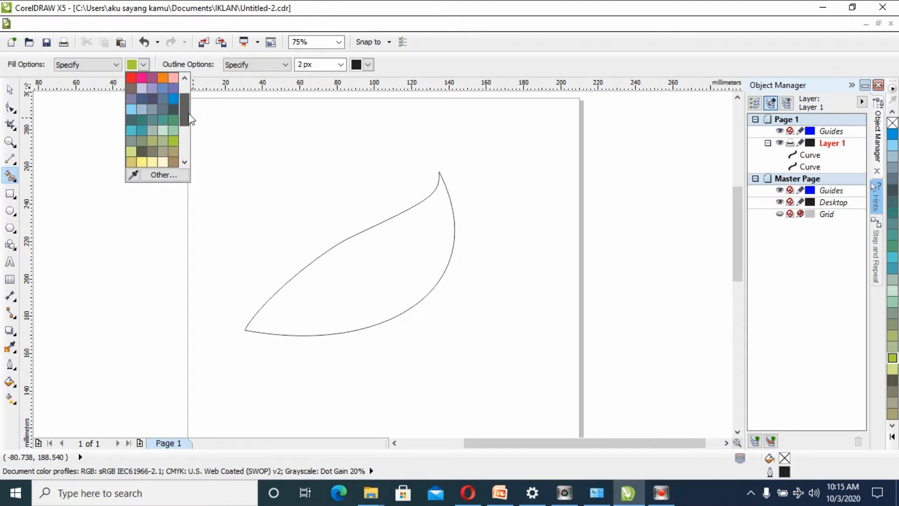
{"action": "left_click_drag", "start_coordinate": [189, 113], "coordinate": [187, 105]}
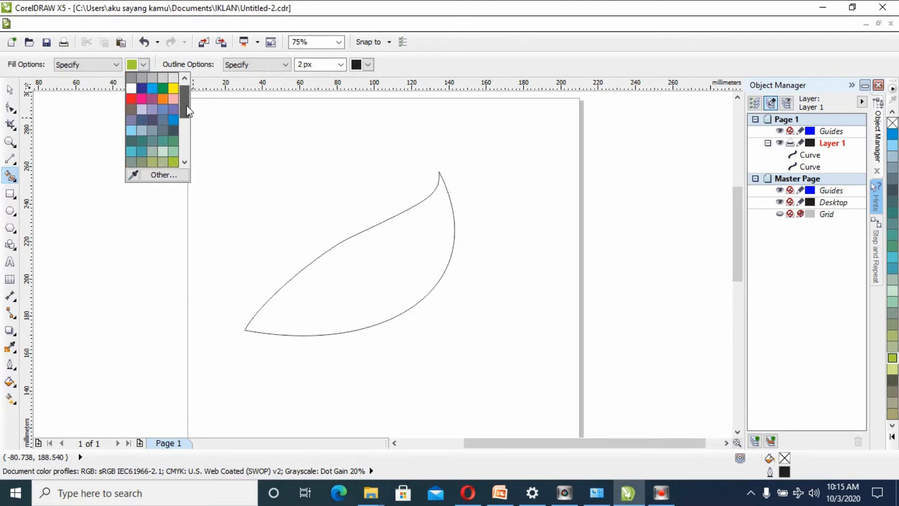
{"action": "left_click", "coordinate": [159, 87]}
- Change the Smart Fill color to a custom lighter green of C58 M0 Y65 K0 using the CMYK model
{"action": "left_click", "coordinate": [144, 64]}
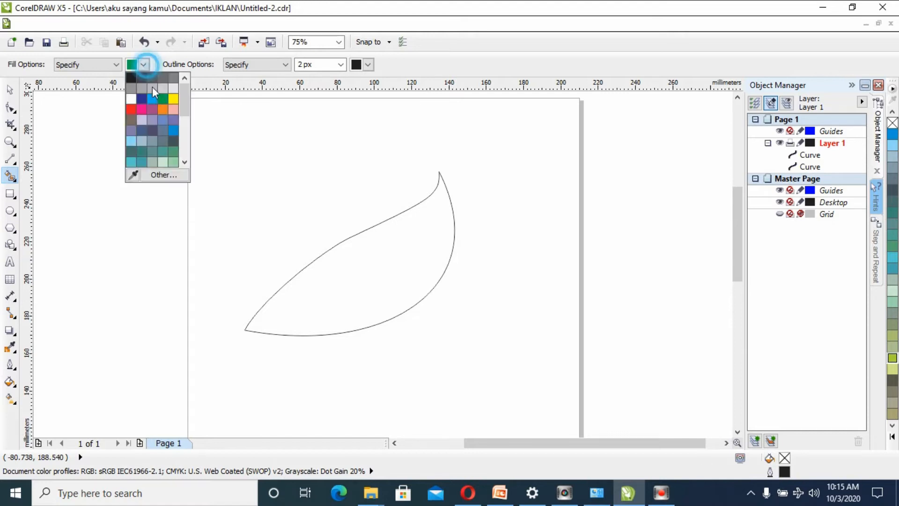
{"action": "left_click", "coordinate": [162, 175]}
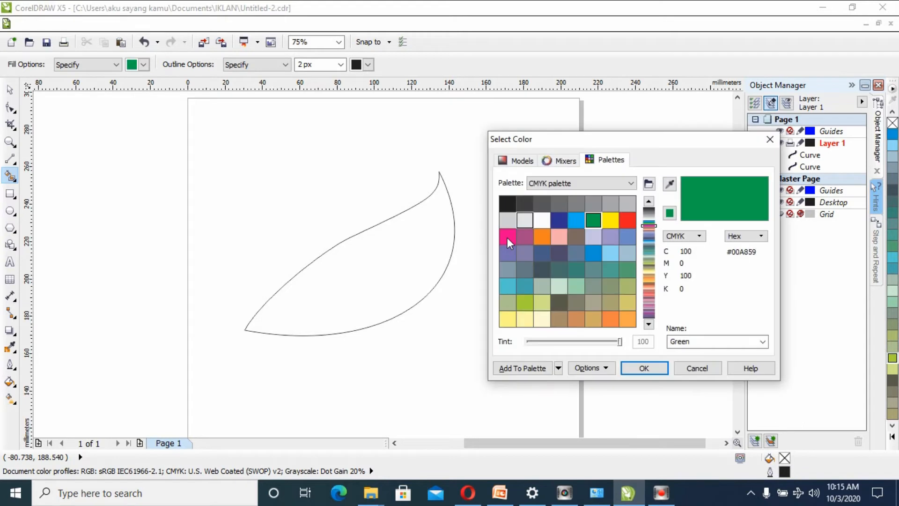
{"action": "left_click", "coordinate": [518, 160]}
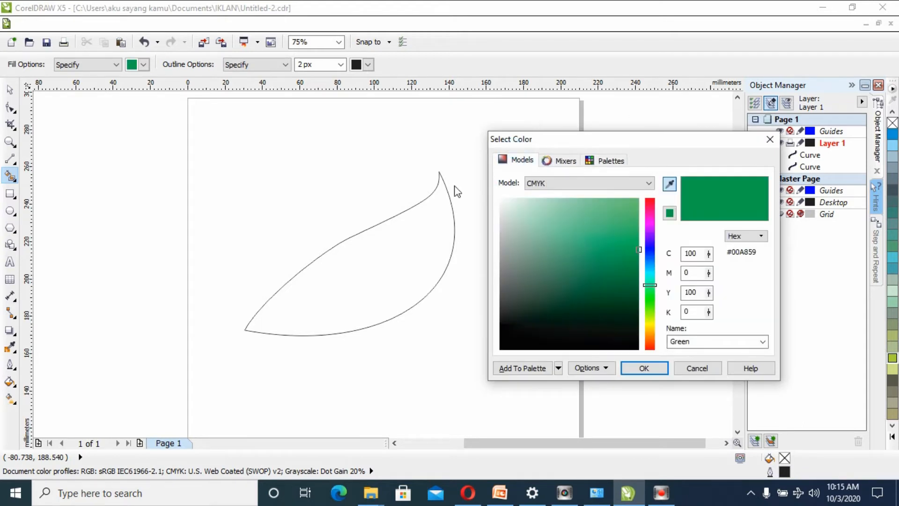
{"action": "left_click", "coordinate": [586, 238]}
{"action": "mouse_move", "coordinate": [586, 238]}
{"action": "left_mouse_down"}
{"action": "mouse_move", "coordinate": [611, 225]}
{"action": "mouse_move", "coordinate": [614, 201]}
{"action": "left_mouse_up"}
{"action": "left_click", "coordinate": [643, 368]}
- Fill the enclosed leaf area with the light green and deselect it
{"action": "left_click", "coordinate": [397, 270]}
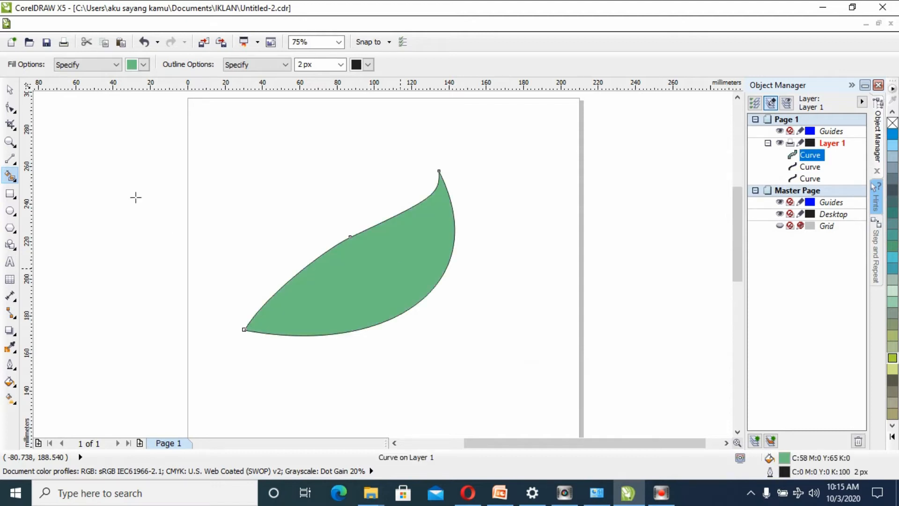
{"action": "left_click", "coordinate": [10, 89]}
{"action": "left_click", "coordinate": [292, 213]}
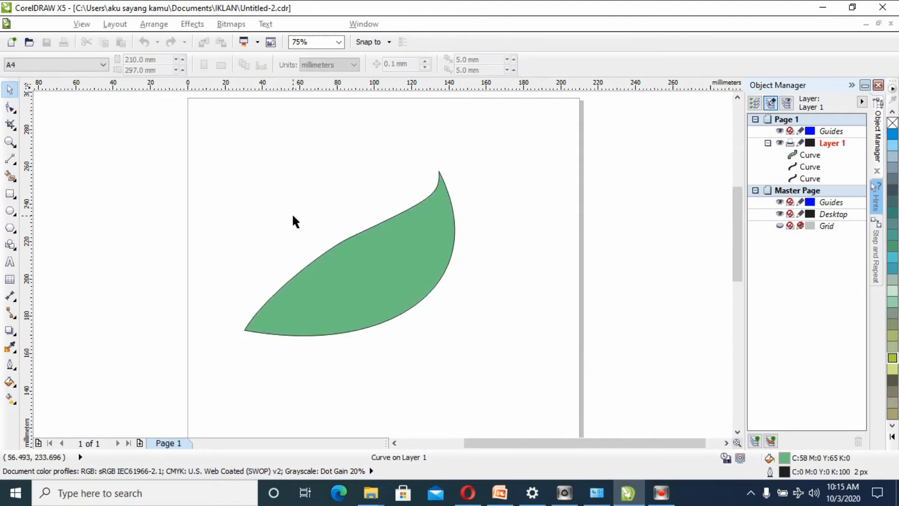
- Set the filled leaf's outline width to None and move the leaf to the lower right, clear of the construction curves
{"action": "left_click", "coordinate": [402, 274]}
{"action": "double_click", "coordinate": [786, 472]}
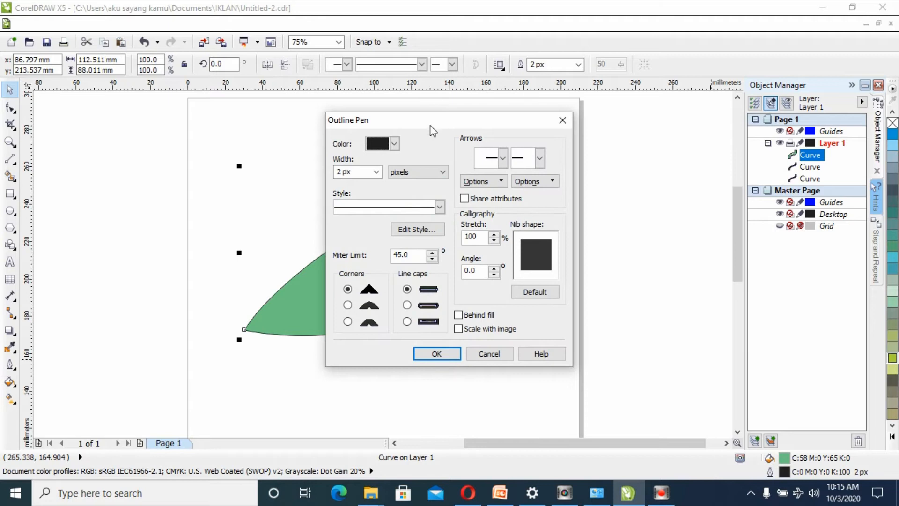
{"action": "left_click", "coordinate": [376, 171]}
{"action": "left_click", "coordinate": [372, 176]}
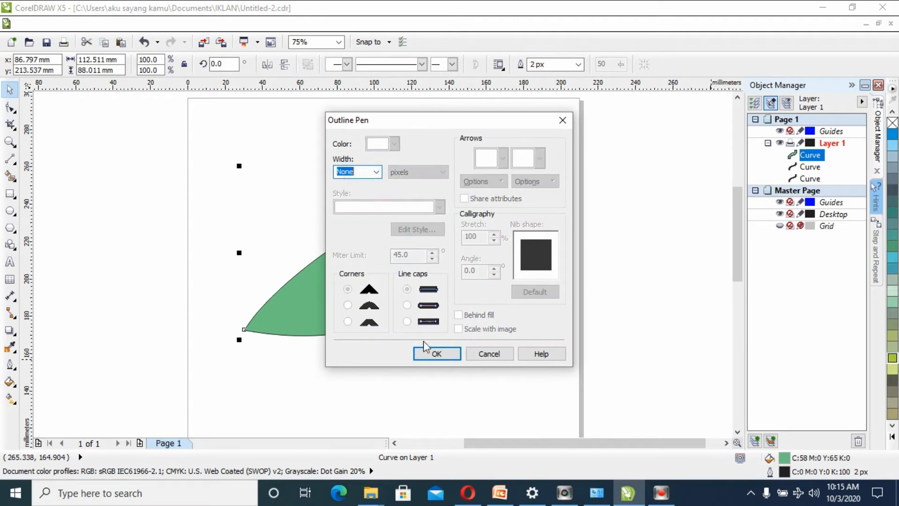
{"action": "left_click", "coordinate": [435, 352]}
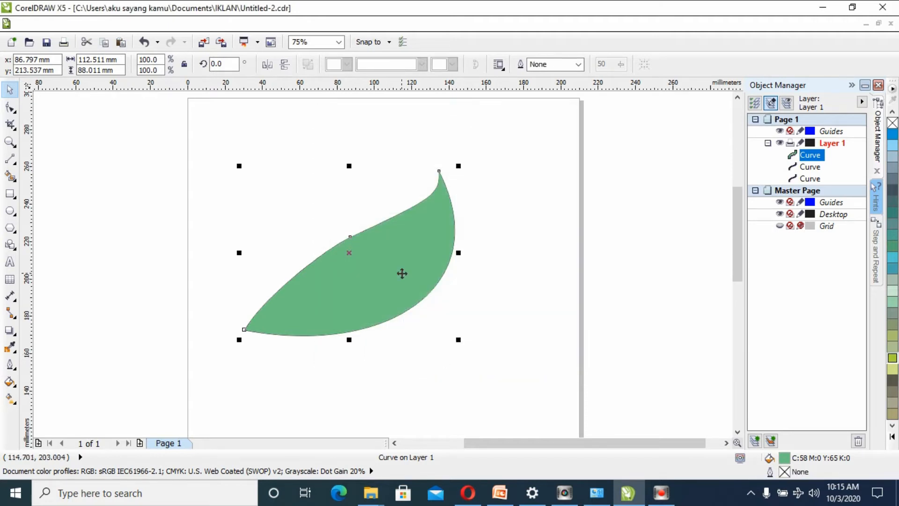
{"action": "left_click_drag", "start_coordinate": [402, 273], "coordinate": [529, 349]}
{"action": "left_click", "coordinate": [442, 276]}
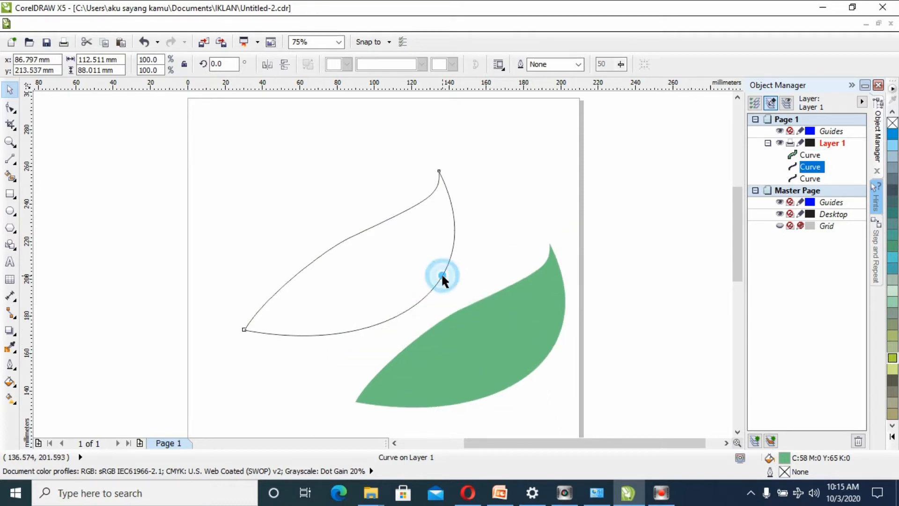
{"action": "left_click_drag", "start_coordinate": [443, 271], "coordinate": [399, 235]}
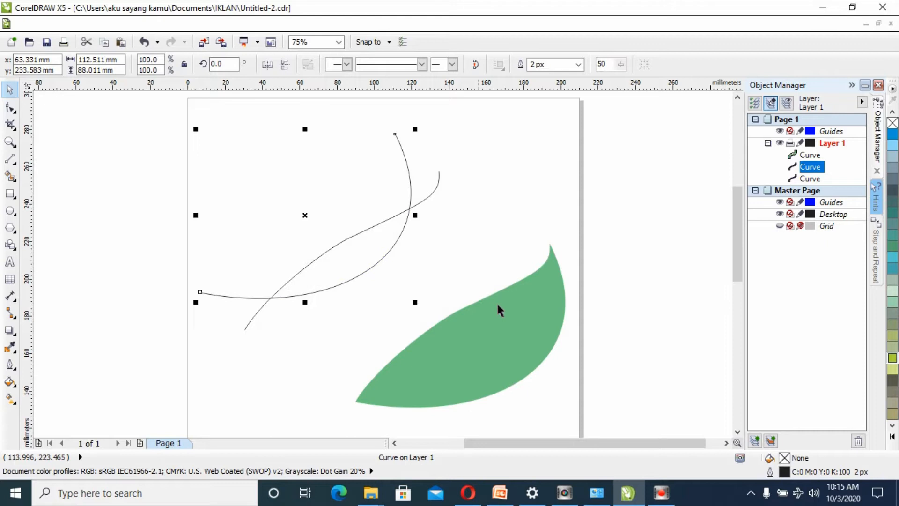
{"action": "left_click", "coordinate": [144, 42]}
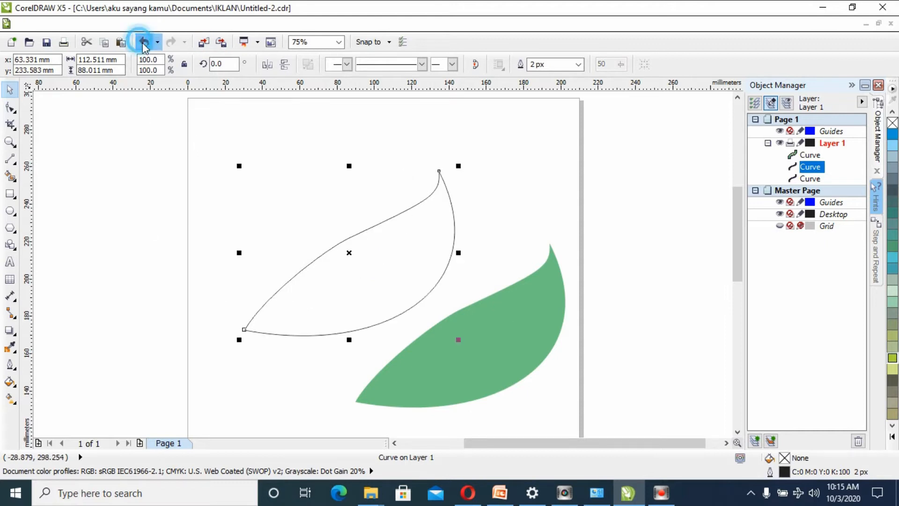
- Delete the S-shaped construction curve that formed the leaf's upper edge
{"action": "left_click", "coordinate": [193, 134]}
{"action": "left_click_drag", "start_coordinate": [254, 137], "coordinate": [445, 161]}
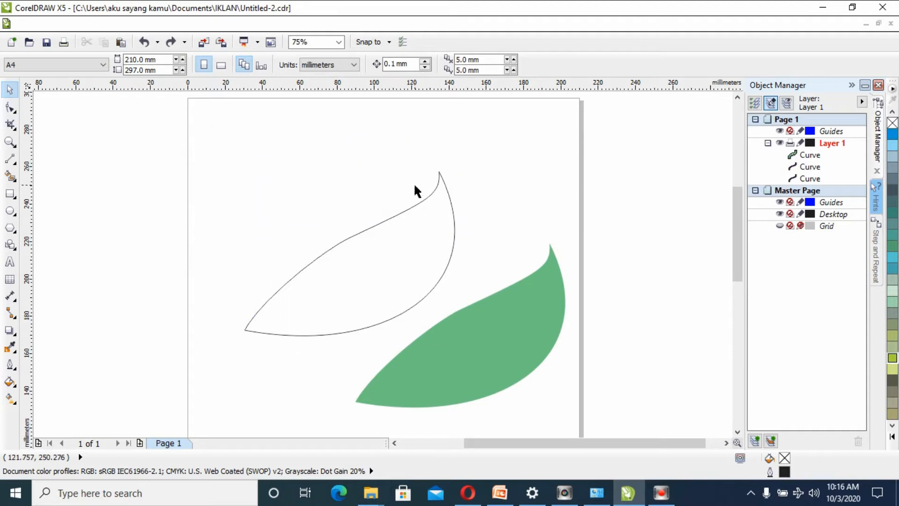
{"action": "left_click", "coordinate": [425, 199]}
{"action": "key", "text": "Delete"}
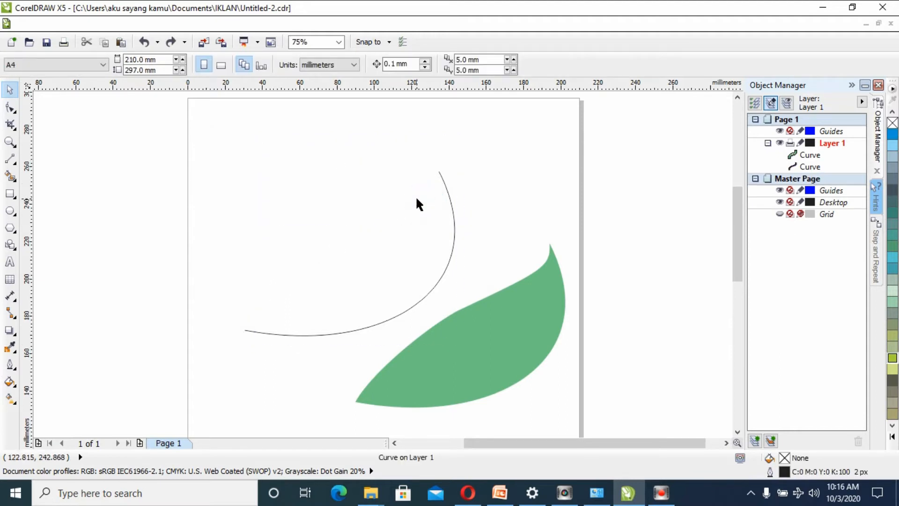
- Delete the remaining construction curve, move the green leaf back to the middle of the page, and deselect it
{"action": "left_click", "coordinate": [451, 219]}
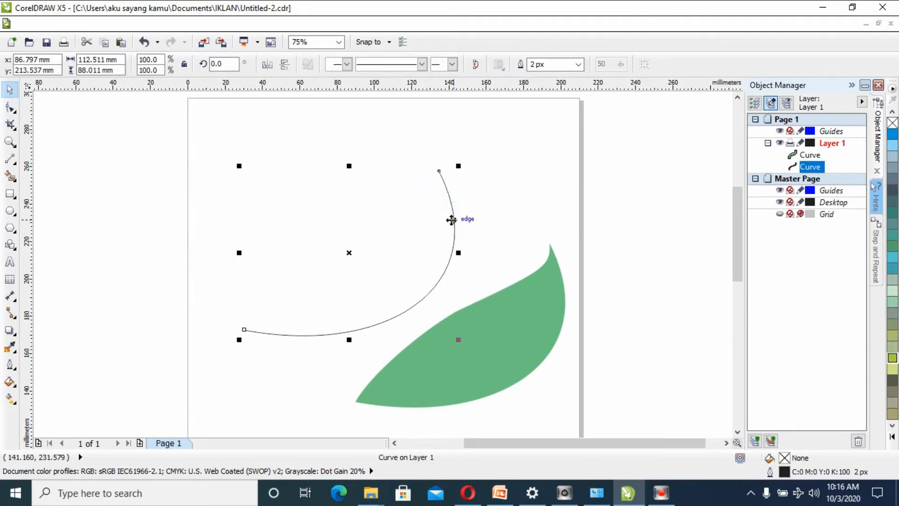
{"action": "key", "text": "Delete"}
{"action": "left_click_drag", "start_coordinate": [498, 305], "coordinate": [395, 240]}
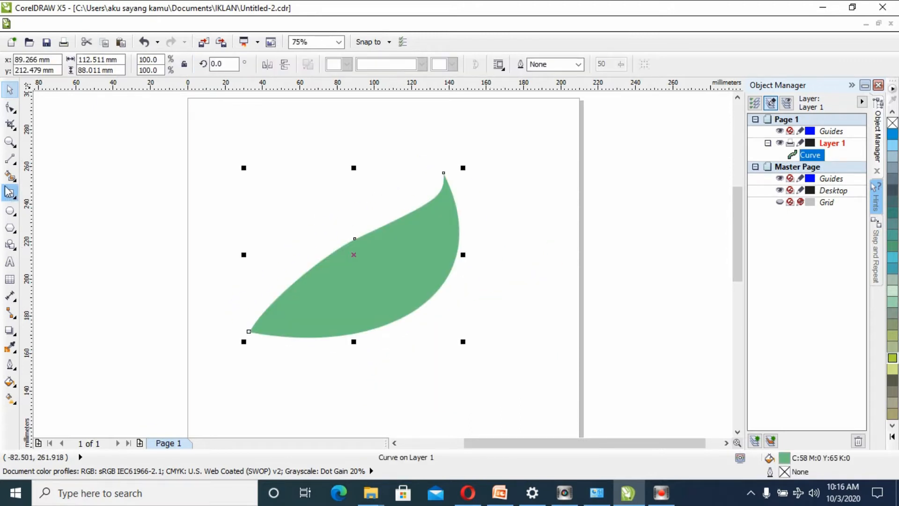
{"action": "left_click", "coordinate": [9, 159]}
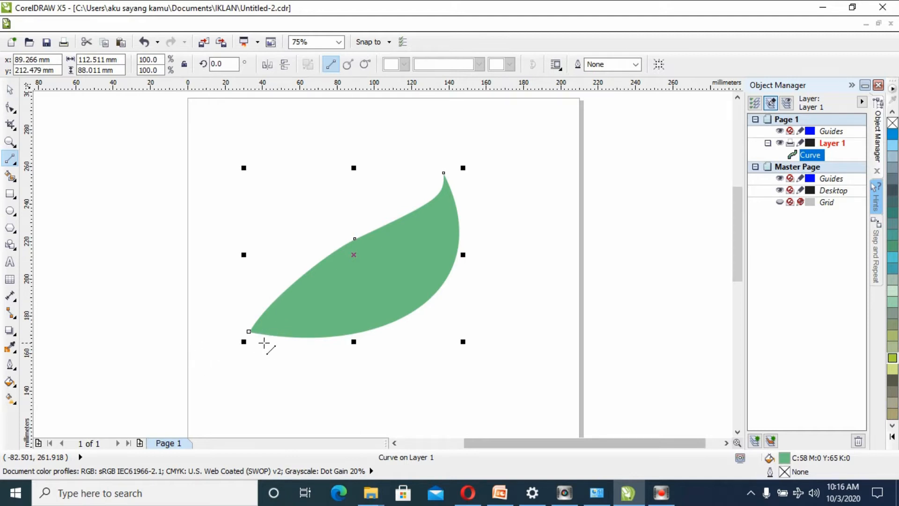
{"action": "left_click", "coordinate": [9, 89]}
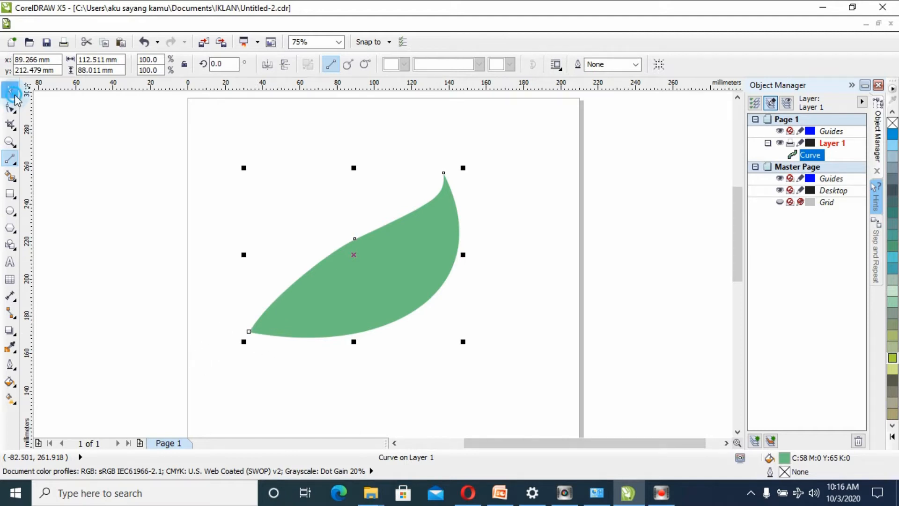
{"action": "left_click", "coordinate": [105, 171]}
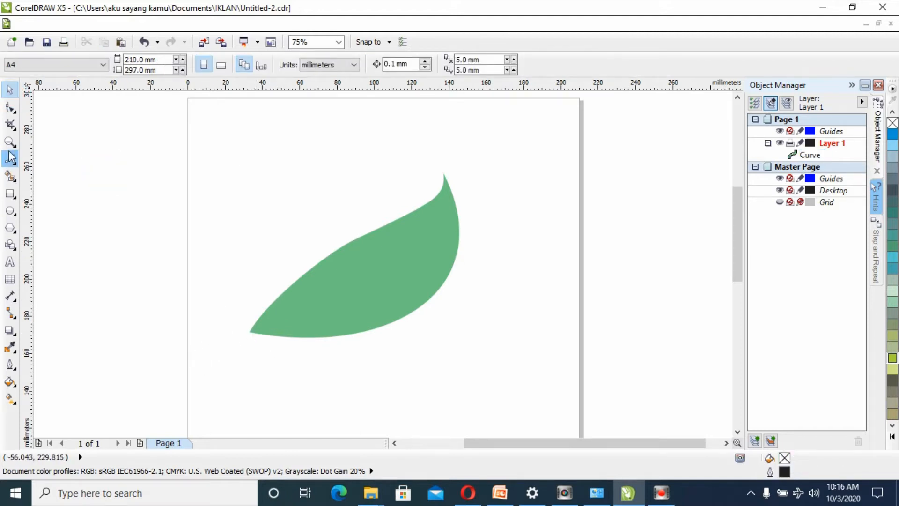
{"action": "left_click", "coordinate": [11, 160]}
{"action": "left_click", "coordinate": [251, 332]}
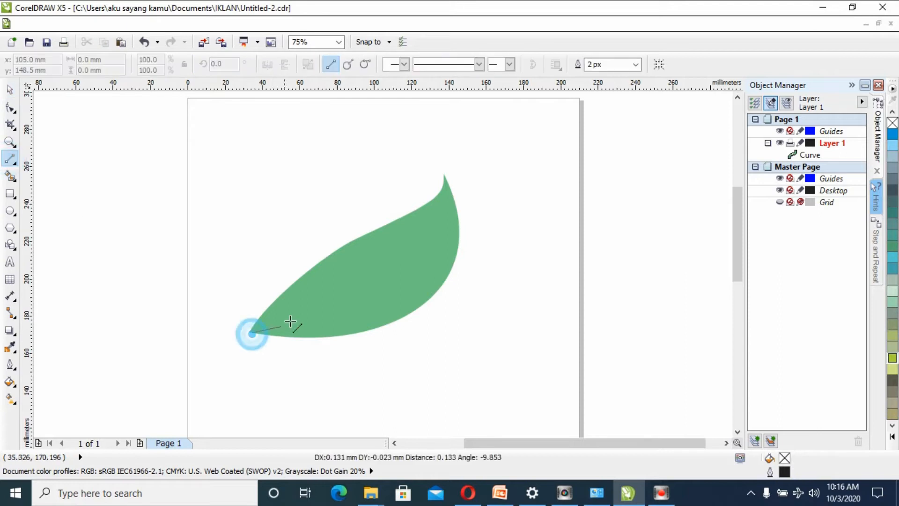
{"action": "left_click", "coordinate": [316, 298]}
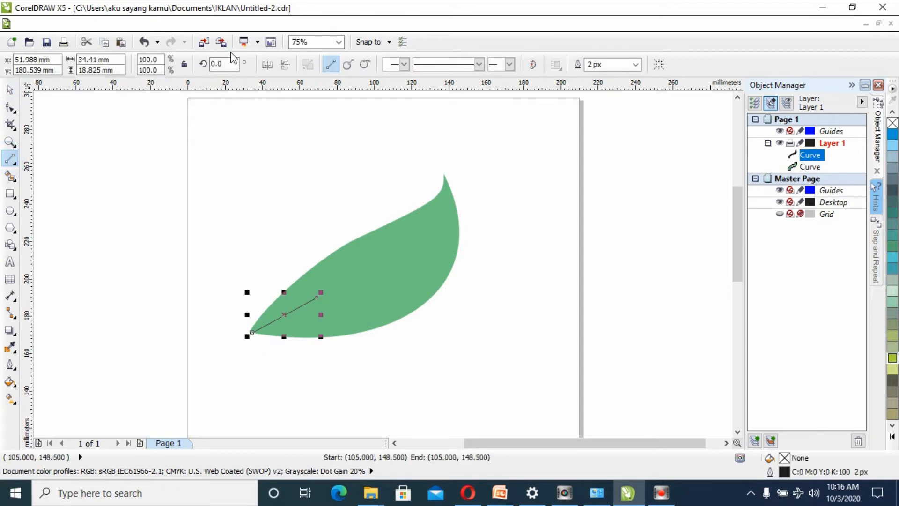
{"action": "left_click", "coordinate": [144, 42]}
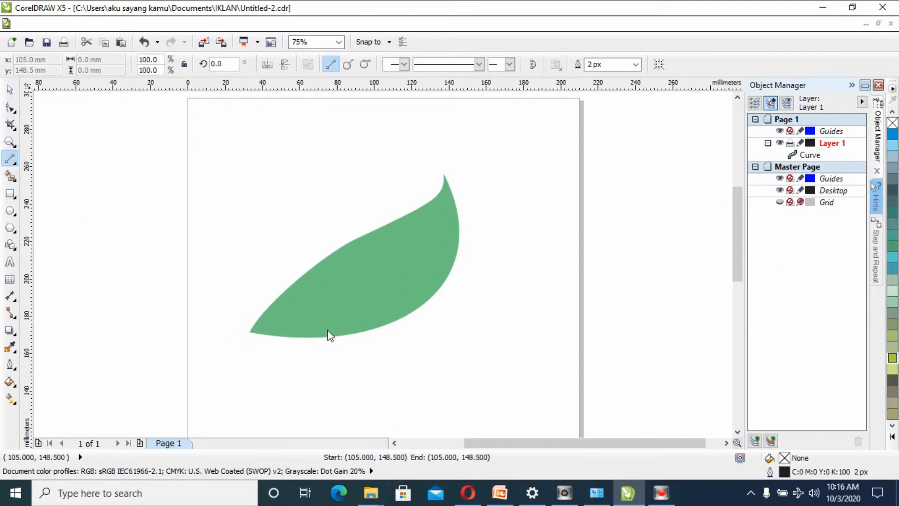
- Draw a straight line about 134 mm long from the leaf's lower-left tip to its upper-right tip as the midrib
{"action": "left_click", "coordinate": [251, 331]}
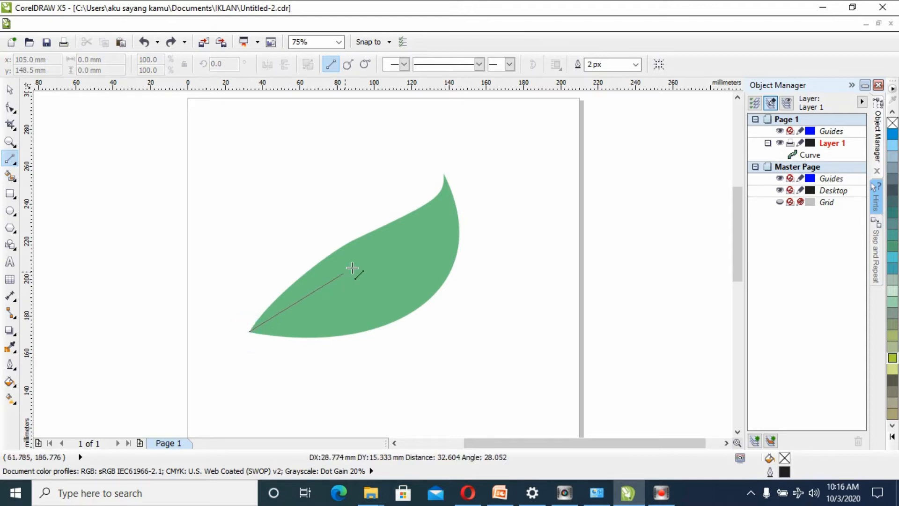
{"action": "left_click", "coordinate": [446, 177]}
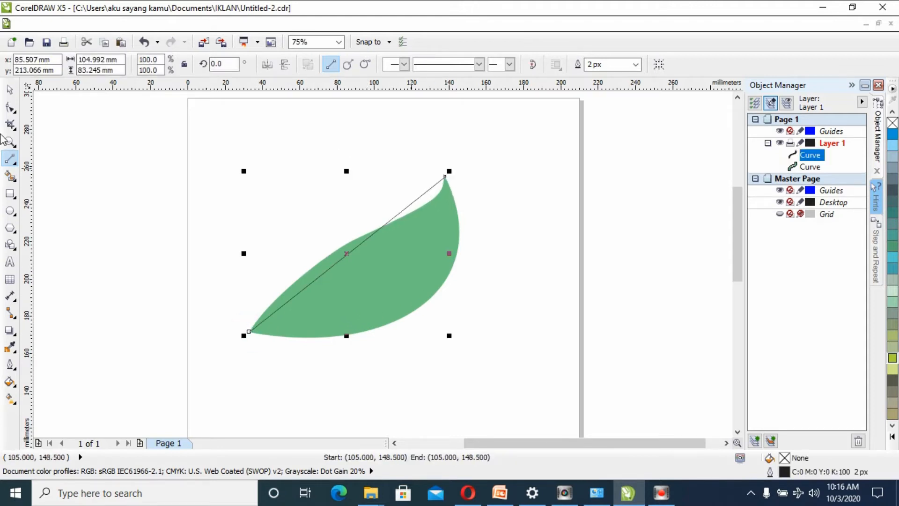
- Convert the midrib line to a curve and bend it down and to the right inside the leaf
{"action": "left_click", "coordinate": [11, 109]}
{"action": "left_click_drag", "start_coordinate": [353, 249], "coordinate": [370, 267]}
{"action": "left_click", "coordinate": [144, 42]}
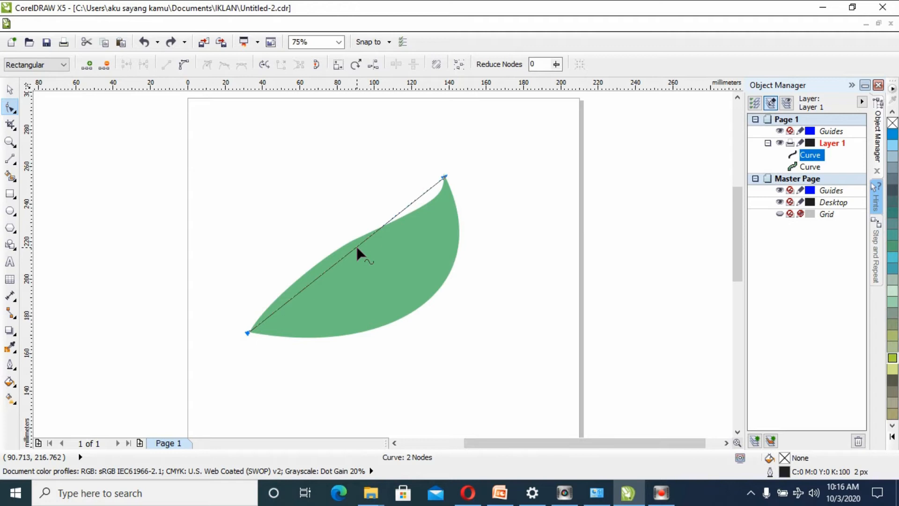
{"action": "right_click", "coordinate": [352, 248]}
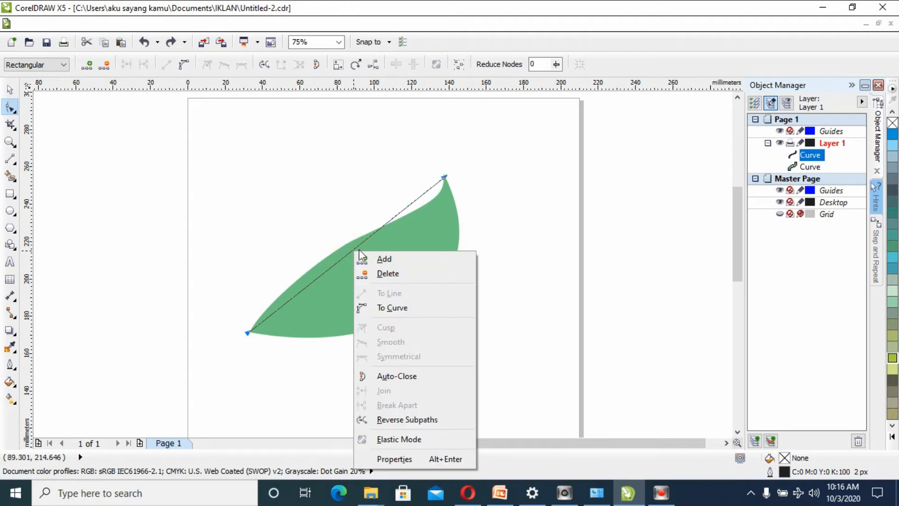
{"action": "left_click", "coordinate": [353, 246]}
{"action": "left_click", "coordinate": [355, 248]}
{"action": "right_click", "coordinate": [355, 249]}
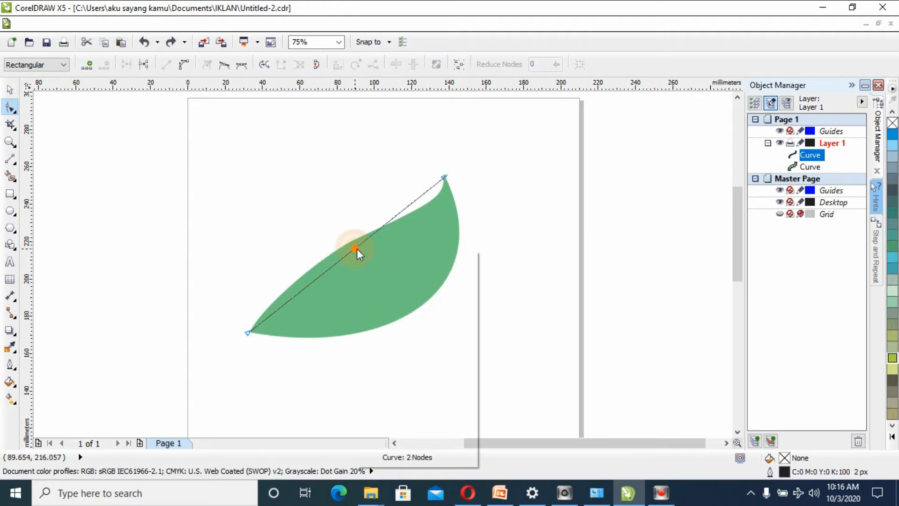
{"action": "left_click", "coordinate": [414, 306]}
{"action": "left_click_drag", "start_coordinate": [356, 251], "coordinate": [404, 257]}
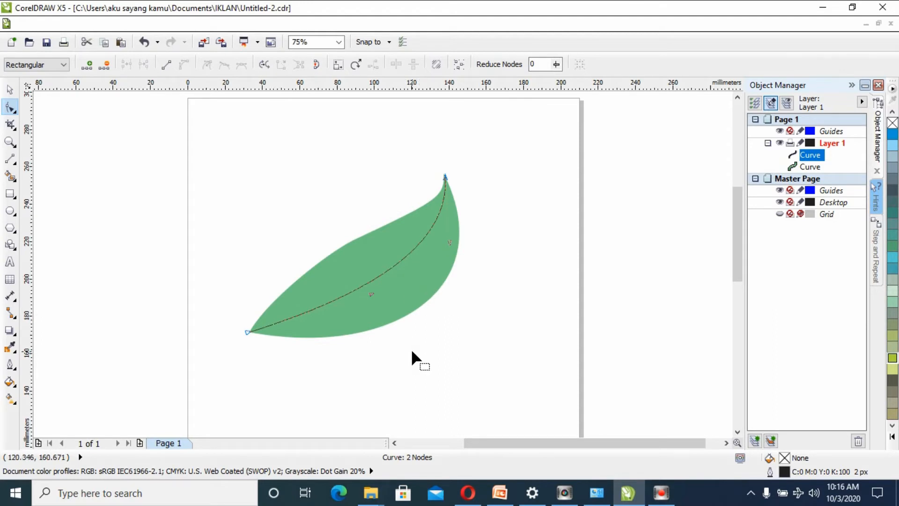
- Add a node in the middle of the midrib curve and bend the segments on both sides of it
{"action": "right_click", "coordinate": [375, 277]}
{"action": "left_click", "coordinate": [406, 67]}
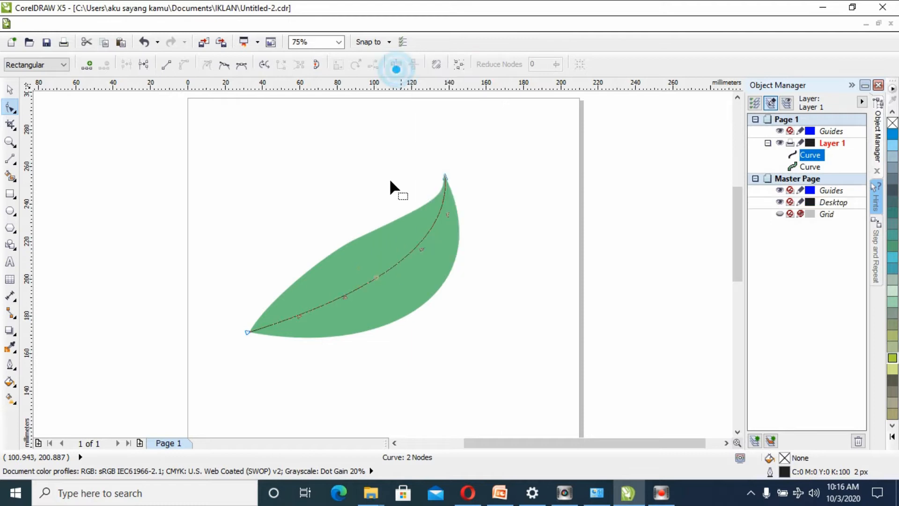
{"action": "left_click", "coordinate": [347, 277]}
{"action": "left_click_drag", "start_coordinate": [342, 296], "coordinate": [422, 251]}
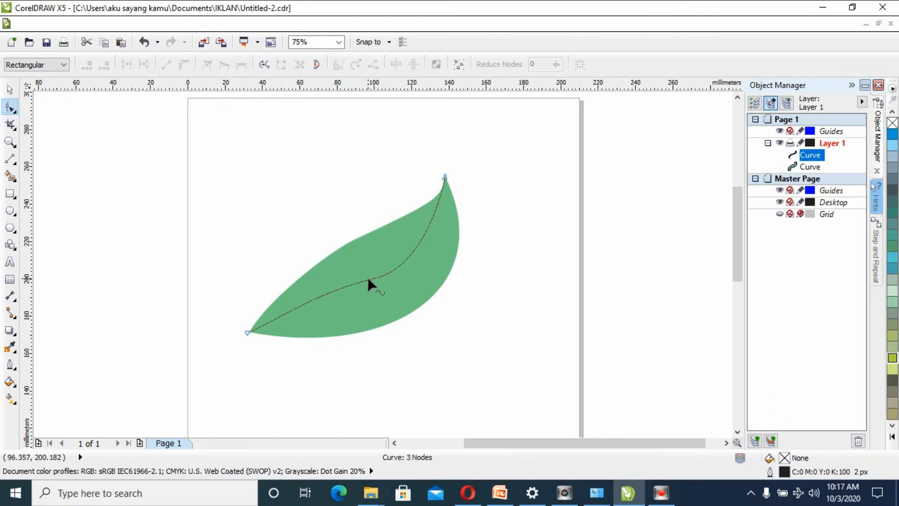
- Move the midrib's middle node slightly up and left, reshape the curve into a gentle wave, and deselect it
{"action": "left_click_drag", "start_coordinate": [377, 278], "coordinate": [371, 270]}
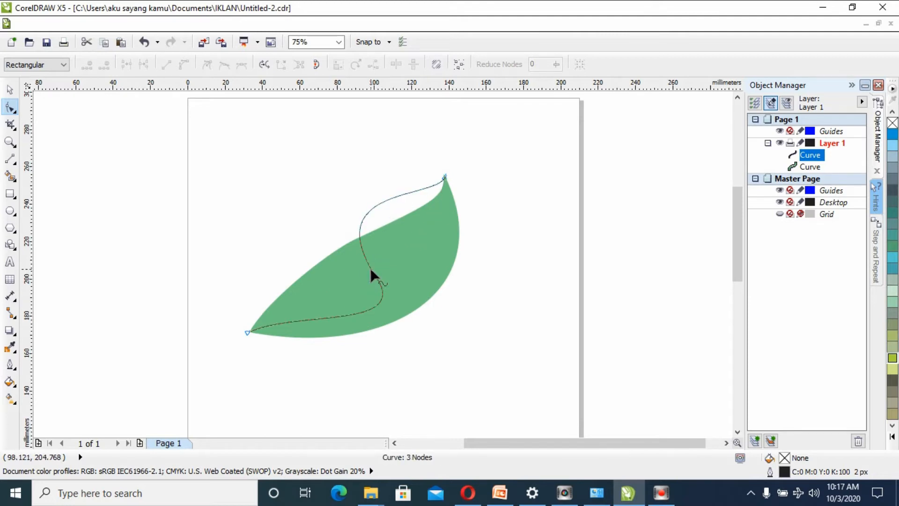
{"action": "left_click", "coordinate": [144, 41]}
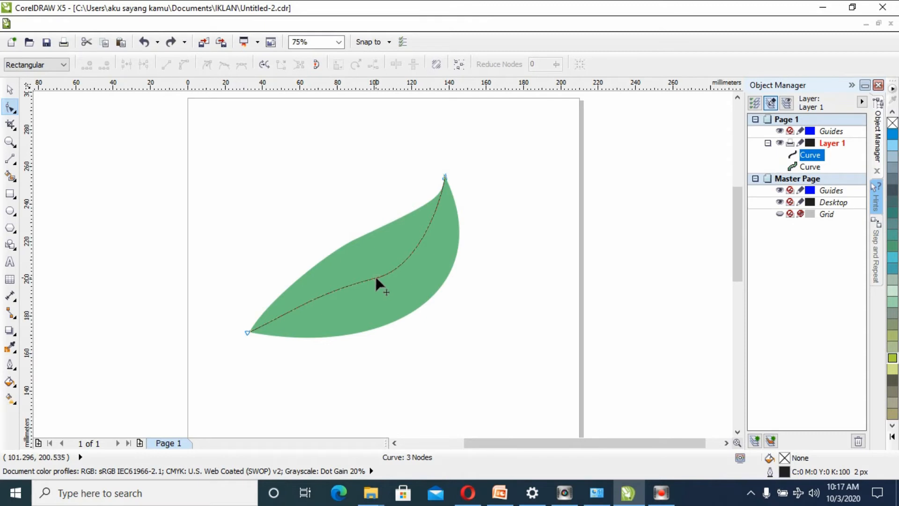
{"action": "left_click_drag", "start_coordinate": [375, 278], "coordinate": [407, 253]}
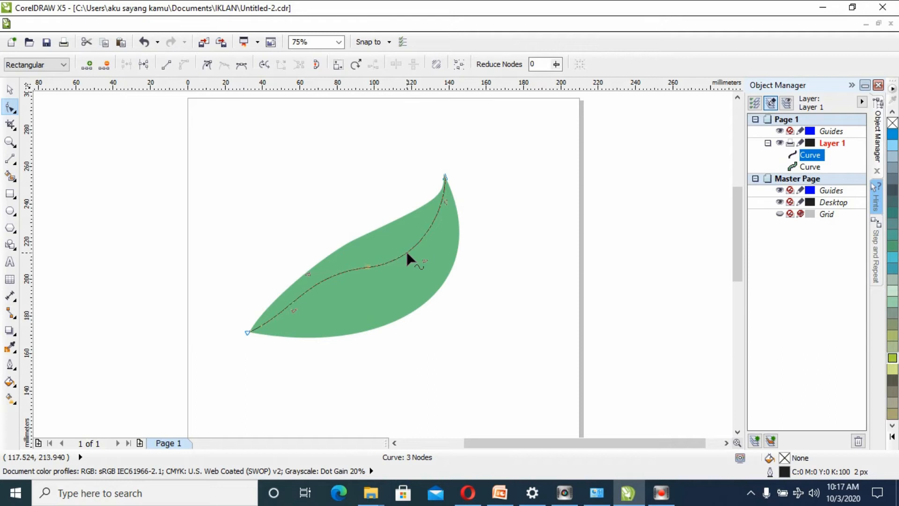
{"action": "left_click", "coordinate": [10, 89]}
{"action": "left_click", "coordinate": [221, 207]}
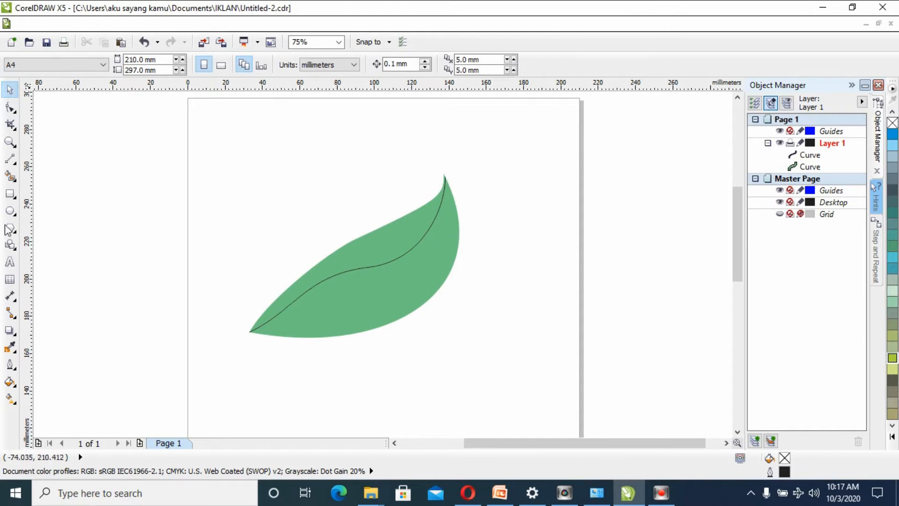
- Flatten the midrib's wave into one smooth sweep between the leaf's two tips and deselect the curve
{"action": "left_click", "coordinate": [10, 107]}
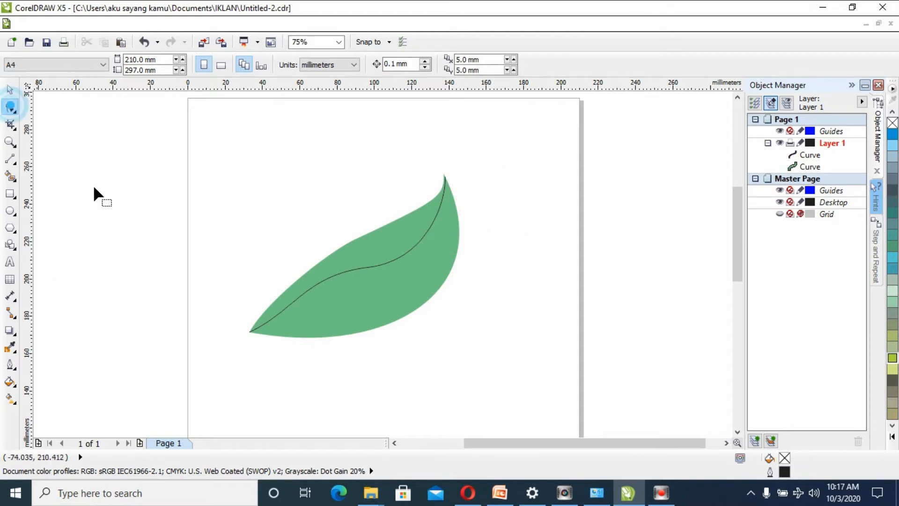
{"action": "left_click", "coordinate": [305, 291]}
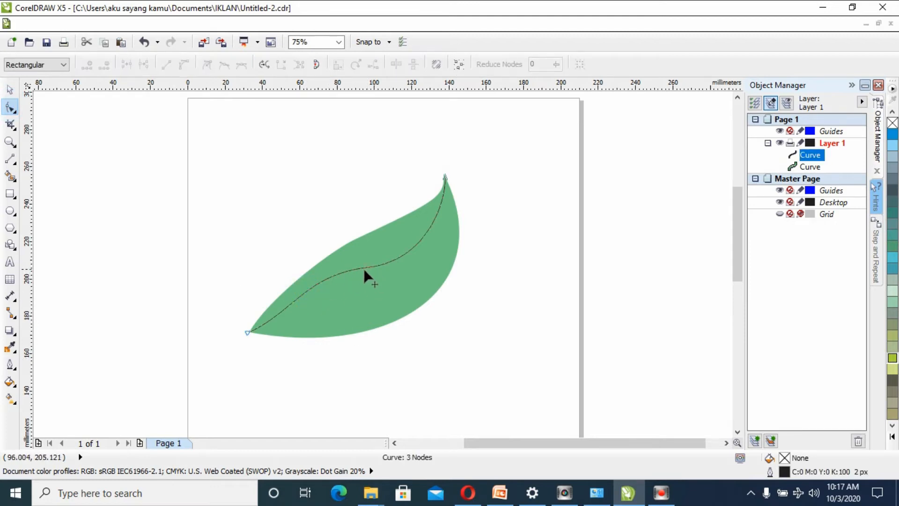
{"action": "left_click_drag", "start_coordinate": [351, 266], "coordinate": [353, 276]}
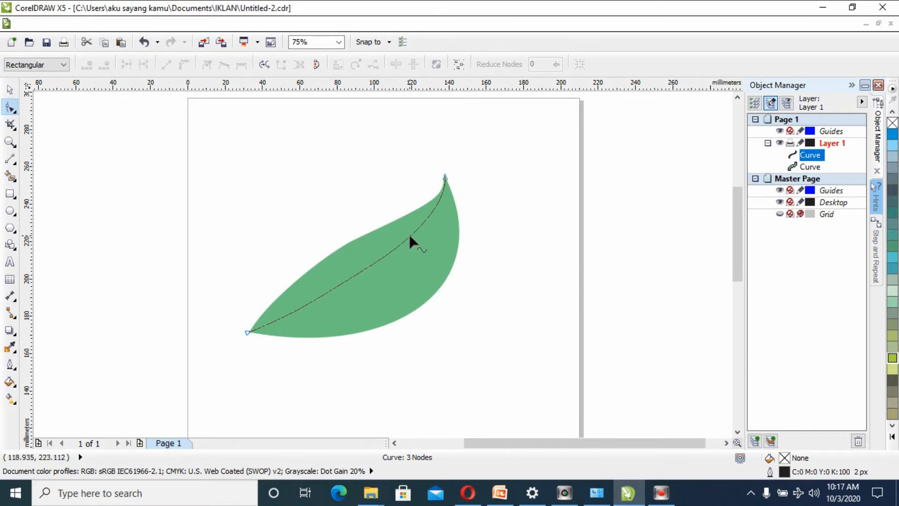
{"action": "left_click", "coordinate": [10, 89]}
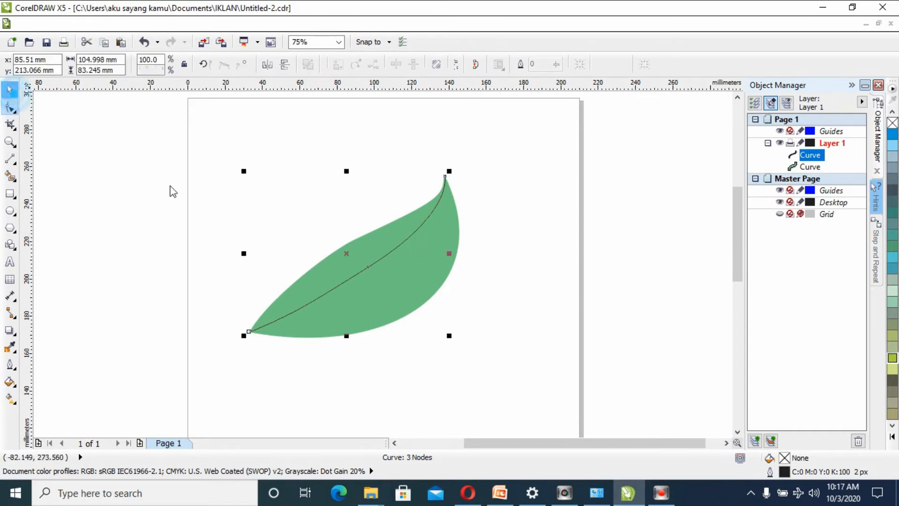
{"action": "left_click", "coordinate": [169, 185]}
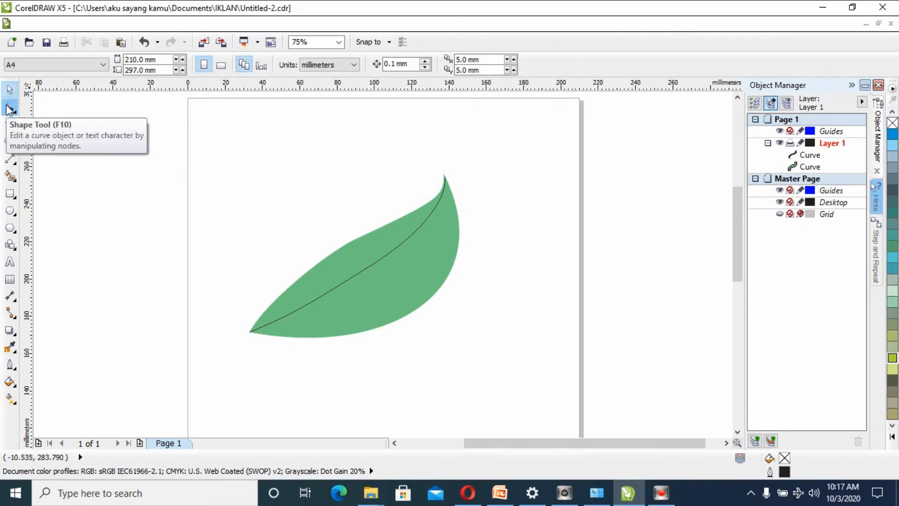
- Draw a side vein about 15 mm wide and 4 mm high from the leaf's upper edge near the lower-left tip to the midrib, leaving nothing selected
{"action": "left_click", "coordinate": [9, 158]}
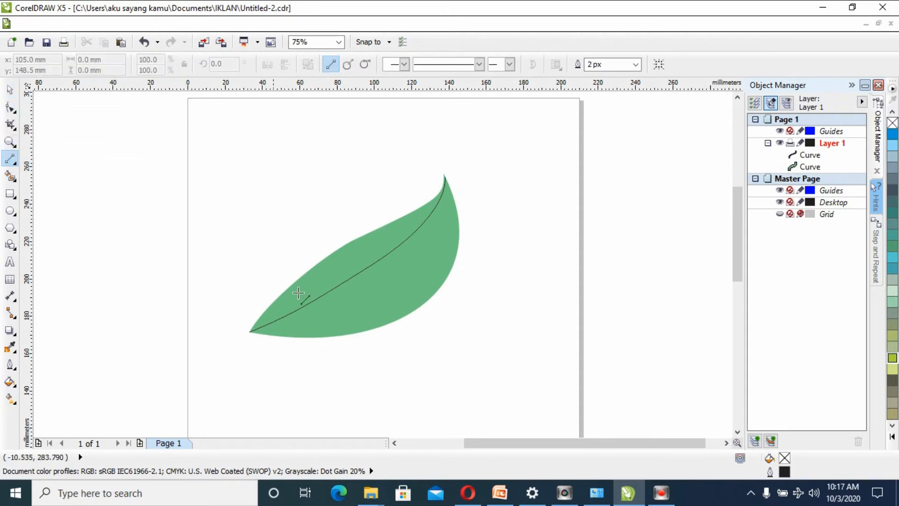
{"action": "left_click", "coordinate": [279, 297]}
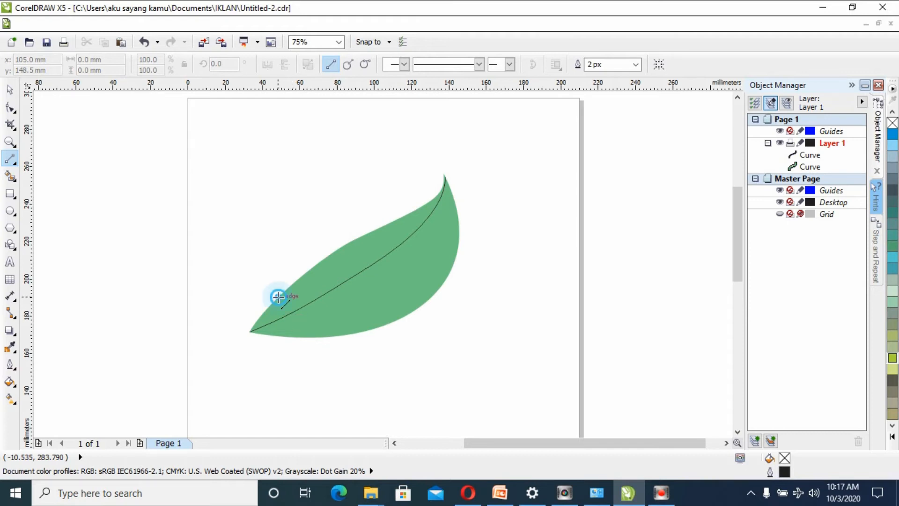
{"action": "left_click", "coordinate": [307, 304]}
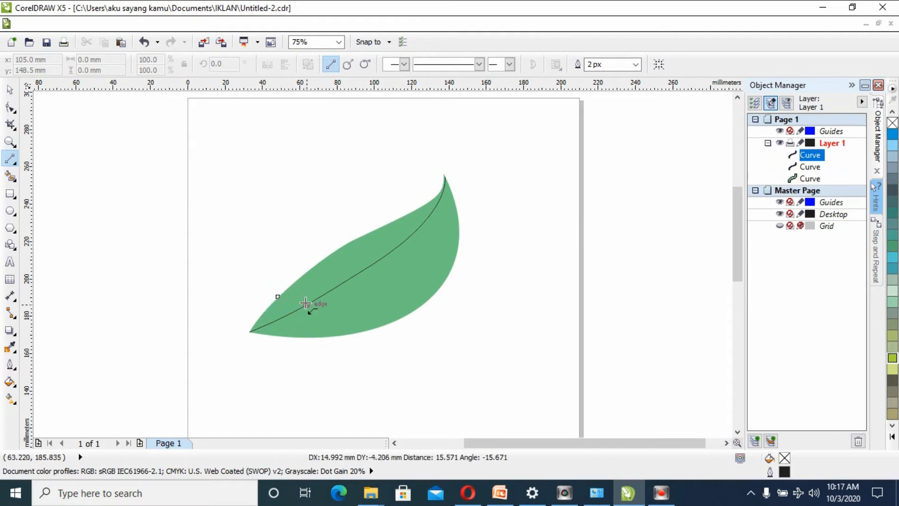
{"action": "left_click", "coordinate": [312, 337]}
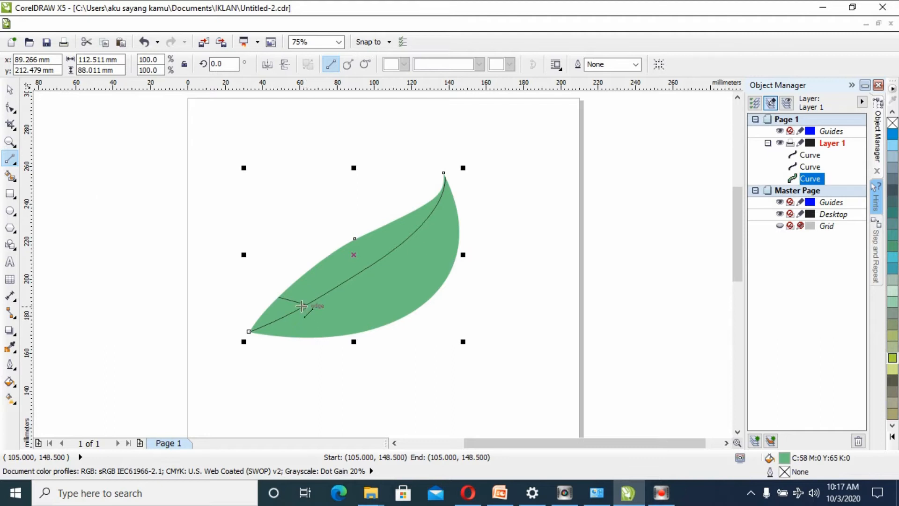
{"action": "left_click", "coordinate": [10, 89]}
{"action": "left_click", "coordinate": [128, 226]}
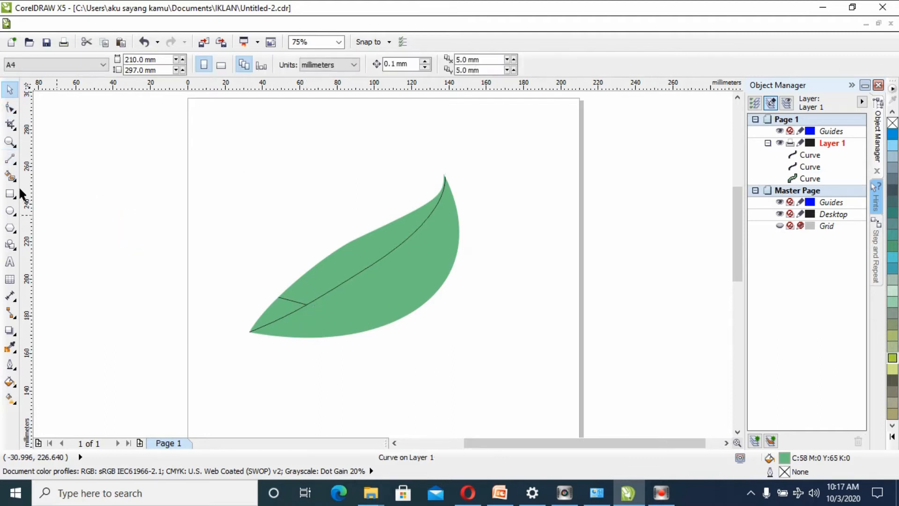
- Draw a side vein about 7 mm wide and 18 mm high from the first vein's midrib junction to the leaf's lower edge, and deselect it
{"action": "left_click", "coordinate": [9, 162]}
{"action": "left_click_drag", "start_coordinate": [305, 305], "coordinate": [321, 336]}
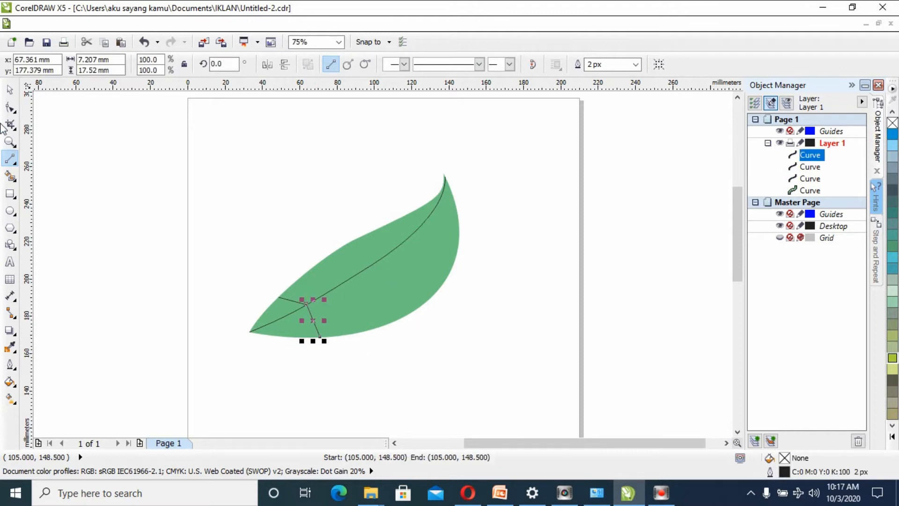
{"action": "left_click", "coordinate": [9, 89]}
{"action": "left_click", "coordinate": [102, 168]}
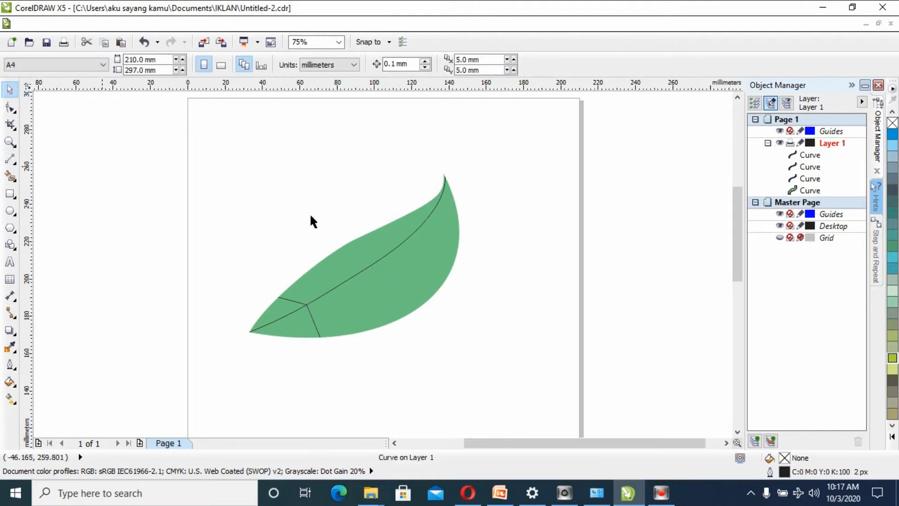
- Draw a second vein pair meeting at the midrib's middle: about 20 by 6 mm to the upper edge, about 8 by 29 mm to the lower edge
{"action": "left_click", "coordinate": [10, 159]}
{"action": "left_click_drag", "start_coordinate": [316, 265], "coordinate": [357, 275]}
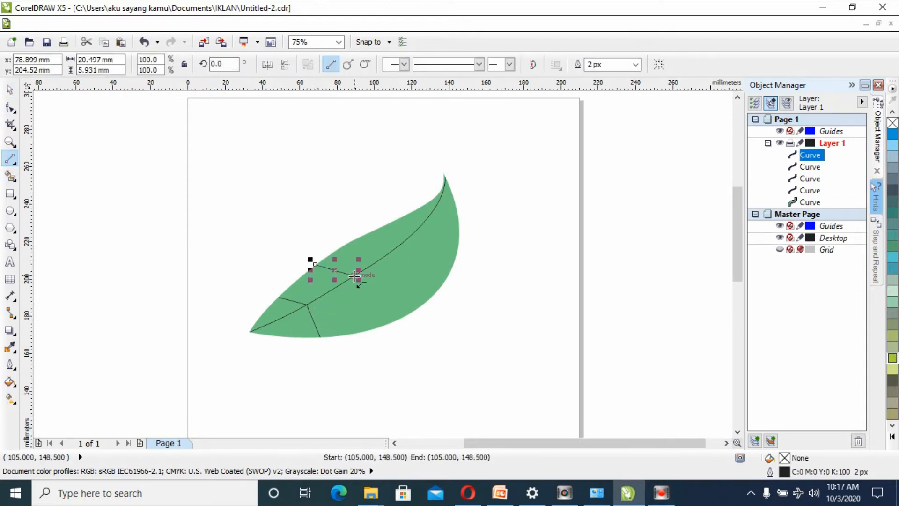
{"action": "left_click", "coordinate": [50, 139]}
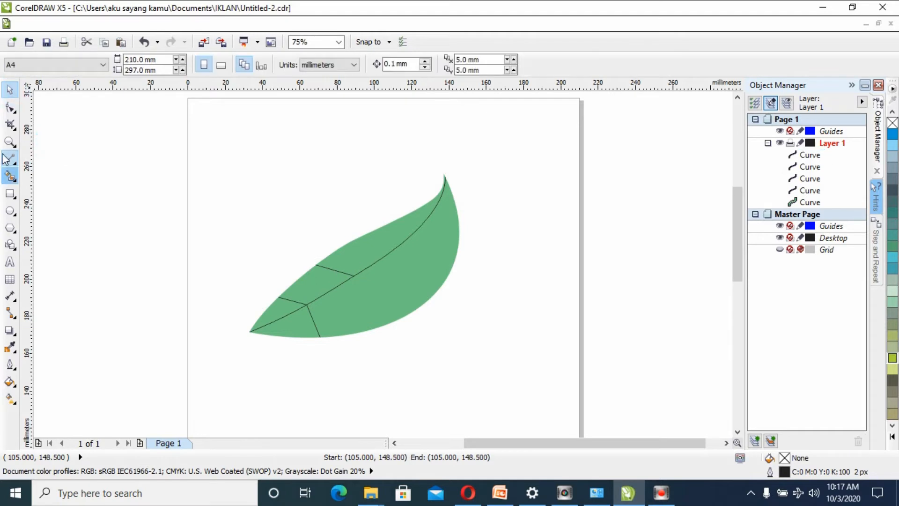
{"action": "left_click_drag", "start_coordinate": [362, 308], "coordinate": [368, 332]}
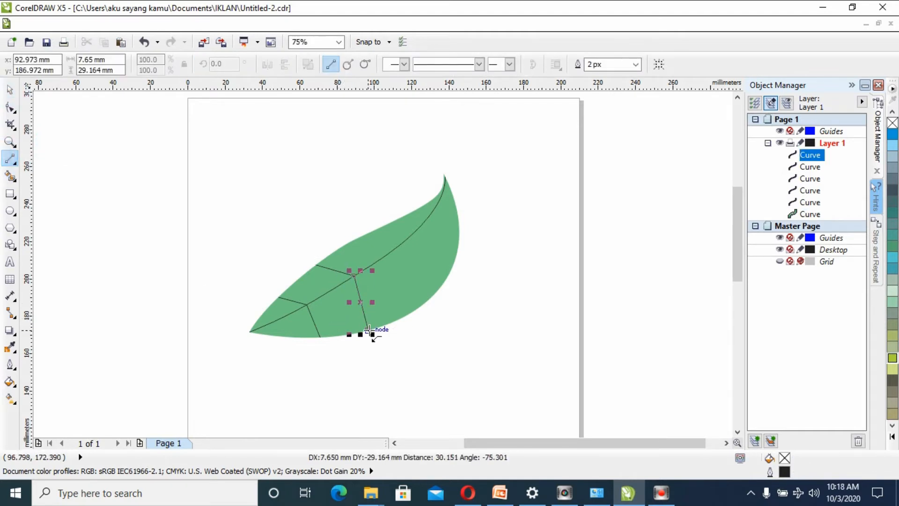
- Draw a third side vein about 15 mm wide and 9 mm high from the leaf's upper edge to the midrib, leaving nothing selected
{"action": "left_click", "coordinate": [110, 176]}
{"action": "left_click", "coordinate": [9, 158]}
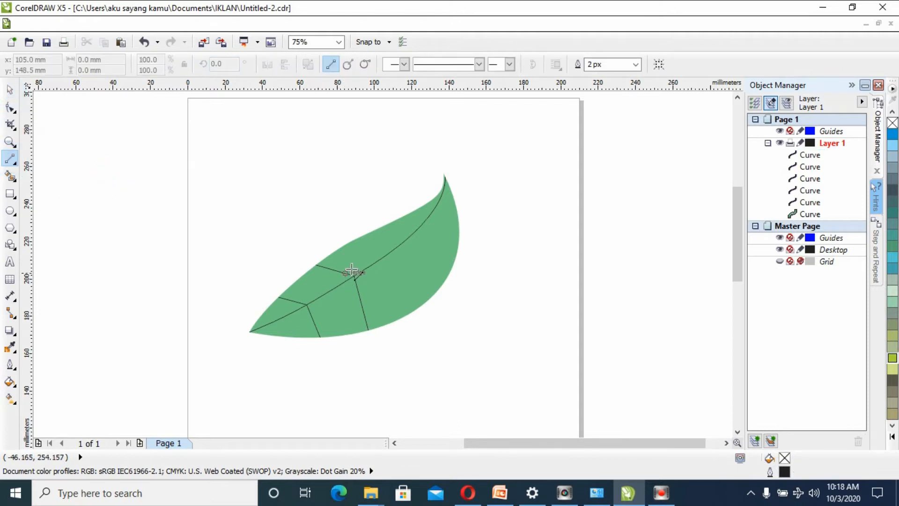
{"action": "left_click_drag", "start_coordinate": [355, 243], "coordinate": [385, 257]}
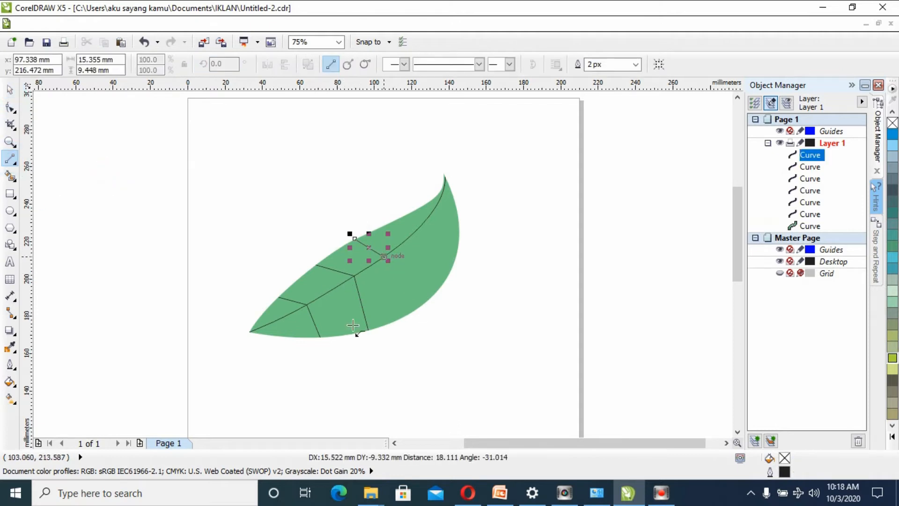
{"action": "left_click", "coordinate": [11, 92]}
{"action": "left_click", "coordinate": [83, 157]}
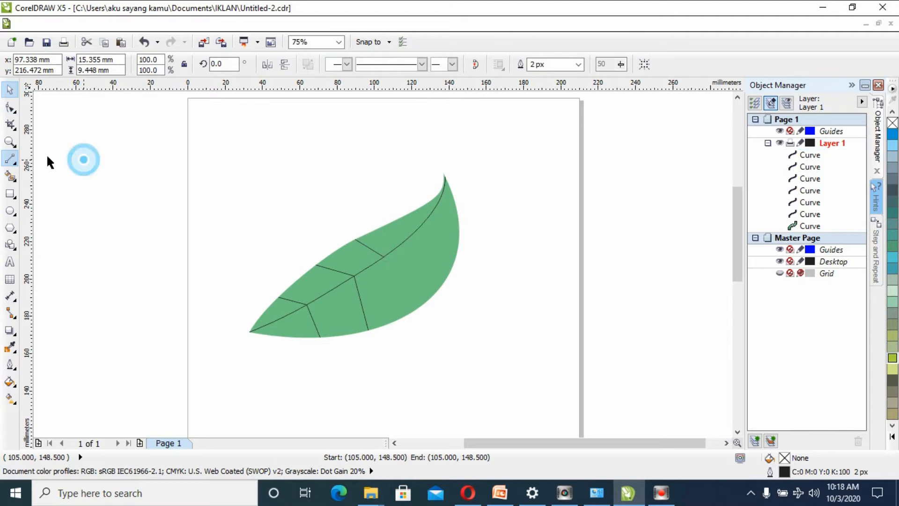
- Draw the matching side vein from the third vein's midrib junction down to the leaf's lower edge, and deselect it
{"action": "left_click", "coordinate": [9, 158]}
{"action": "left_click_drag", "start_coordinate": [384, 258], "coordinate": [419, 314]}
{"action": "left_click", "coordinate": [9, 89]}
{"action": "left_click", "coordinate": [102, 171]}
{"action": "left_click", "coordinate": [9, 158]}
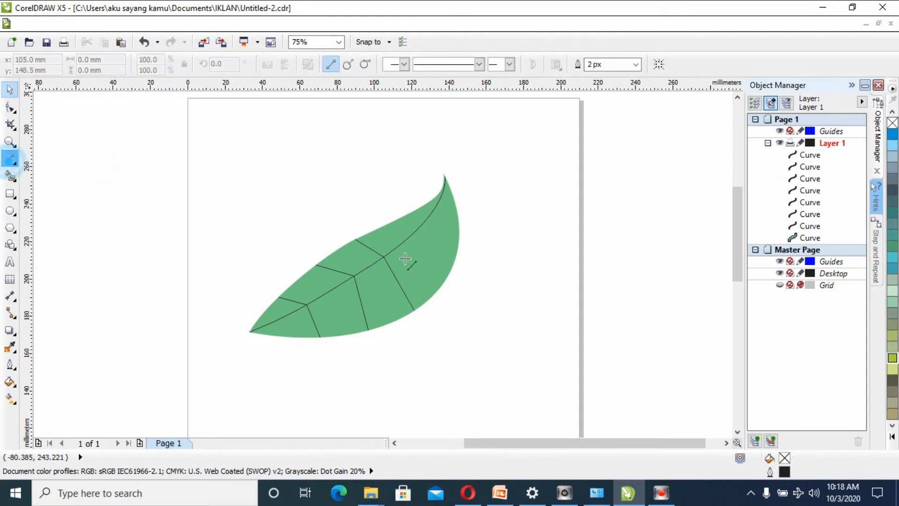
{"action": "left_click_drag", "start_coordinate": [396, 219], "coordinate": [426, 223]}
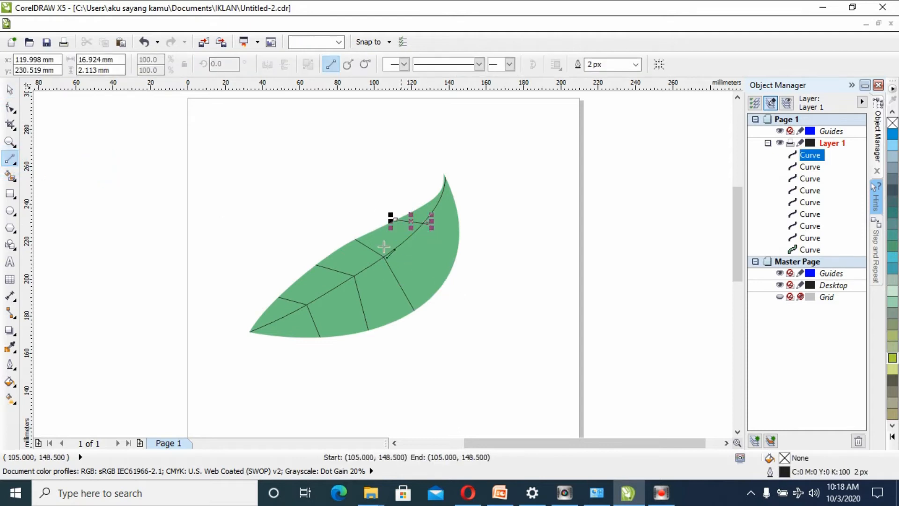
{"action": "left_click", "coordinate": [10, 89]}
{"action": "left_click", "coordinate": [102, 160]}
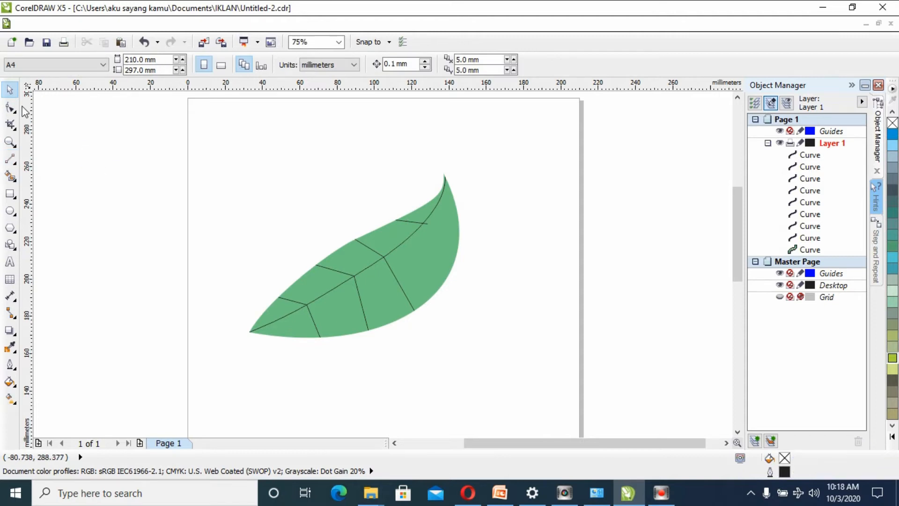
{"action": "left_click", "coordinate": [144, 42]}
- Draw a fourth short side vein from the leaf's upper edge near the upper tip to the midrib, leaving nothing selected
{"action": "left_click", "coordinate": [9, 158]}
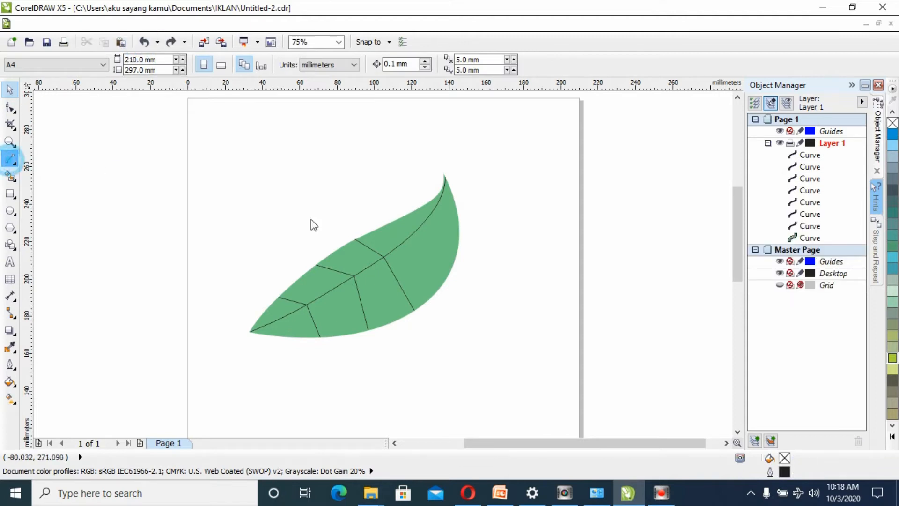
{"action": "left_click_drag", "start_coordinate": [389, 224], "coordinate": [416, 230]}
{"action": "left_click", "coordinate": [444, 280]}
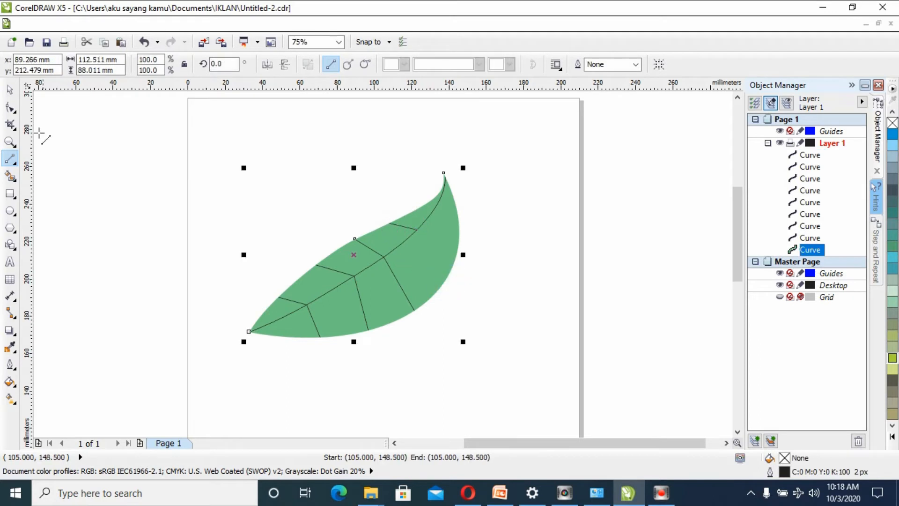
{"action": "left_click", "coordinate": [9, 89]}
{"action": "left_click", "coordinate": [83, 168]}
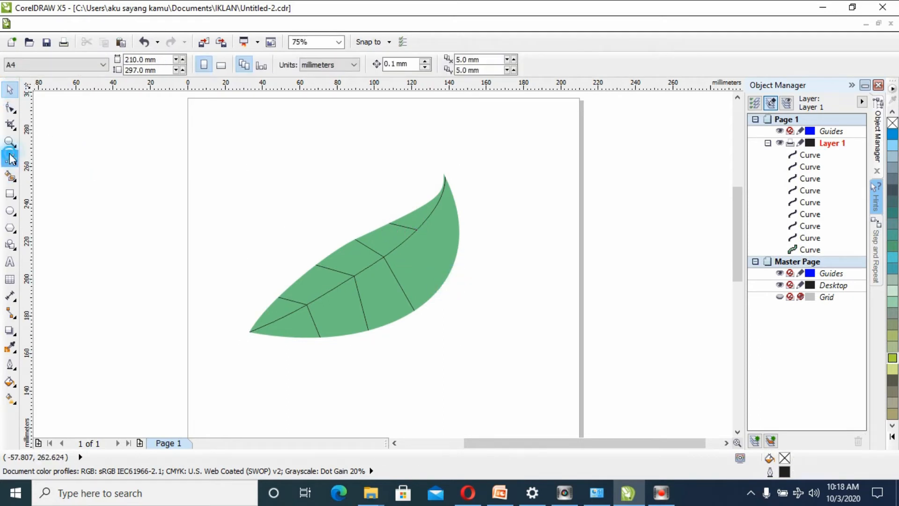
- Draw a side vein about 17 mm wide and 24 mm high from the fourth vein's midrib junction to the leaf's lower-right edge, and deselect it
{"action": "left_click", "coordinate": [9, 158]}
{"action": "left_click_drag", "start_coordinate": [431, 253], "coordinate": [451, 276]}
{"action": "left_click", "coordinate": [10, 89]}
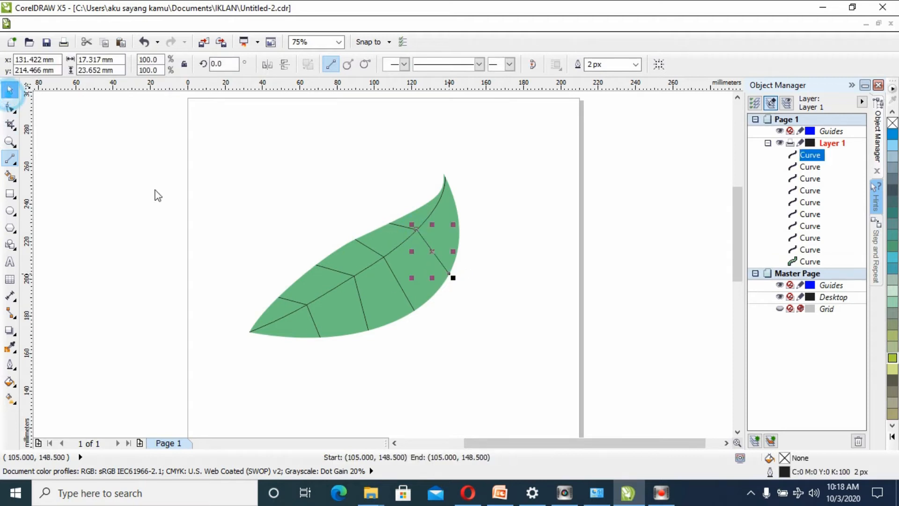
{"action": "left_click", "coordinate": [155, 189]}
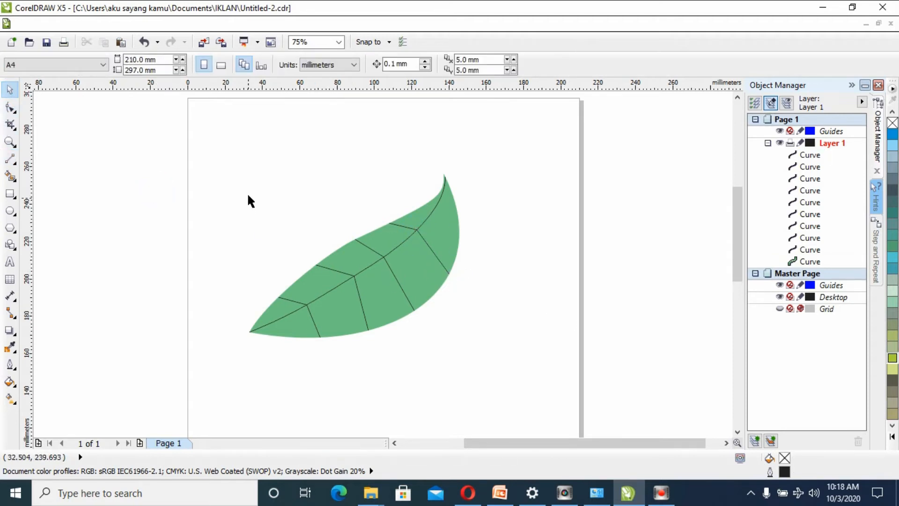
- Set the midrib's outline to 4 px wide in green (C 100, M 0, Y 100, K 0)
{"action": "left_click", "coordinate": [310, 299]}
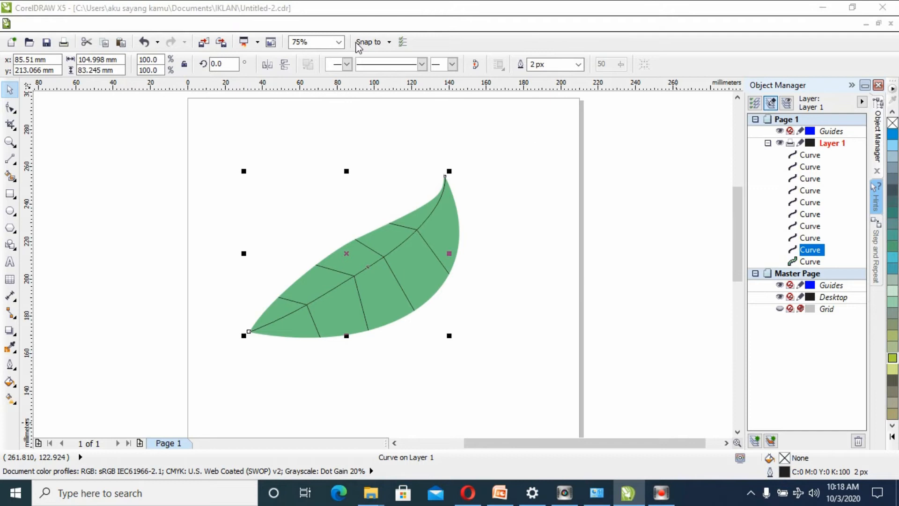
{"action": "key", "text": "F12"}
{"action": "left_click", "coordinate": [376, 172]}
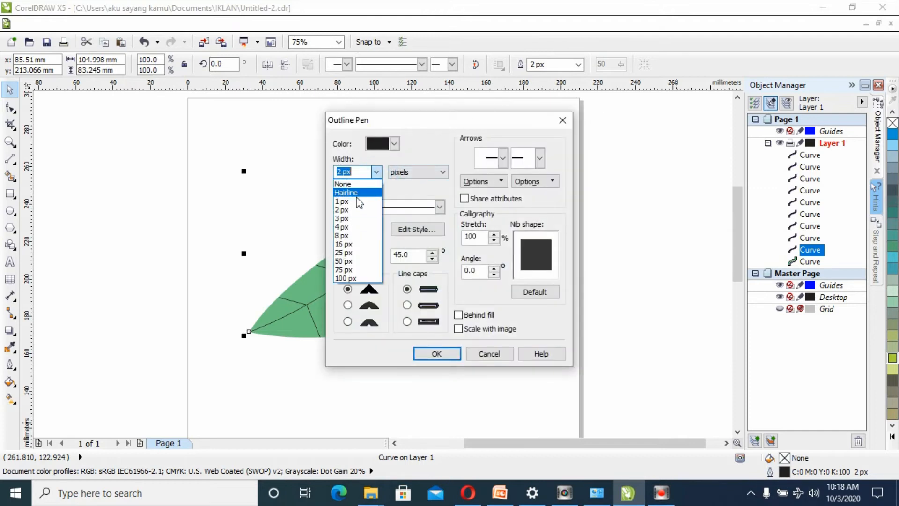
{"action": "left_click", "coordinate": [355, 228]}
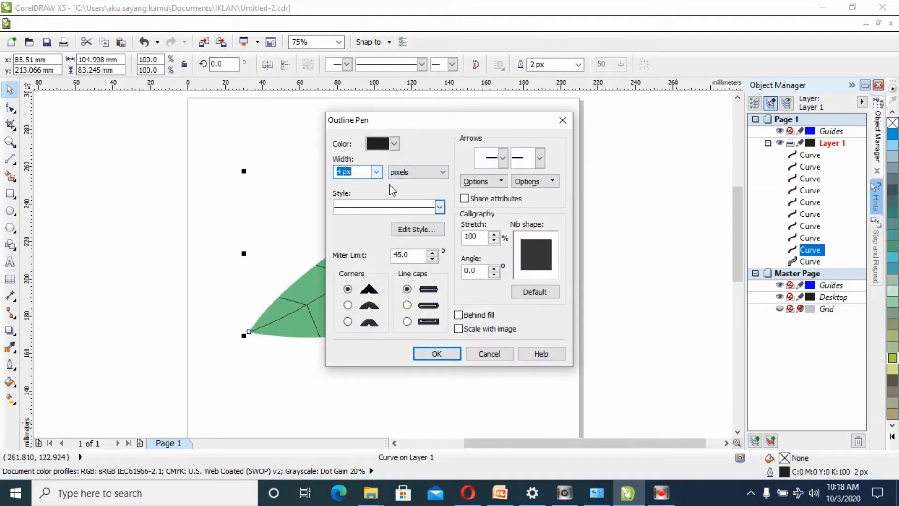
{"action": "left_click", "coordinate": [394, 143]}
{"action": "left_click", "coordinate": [385, 176]}
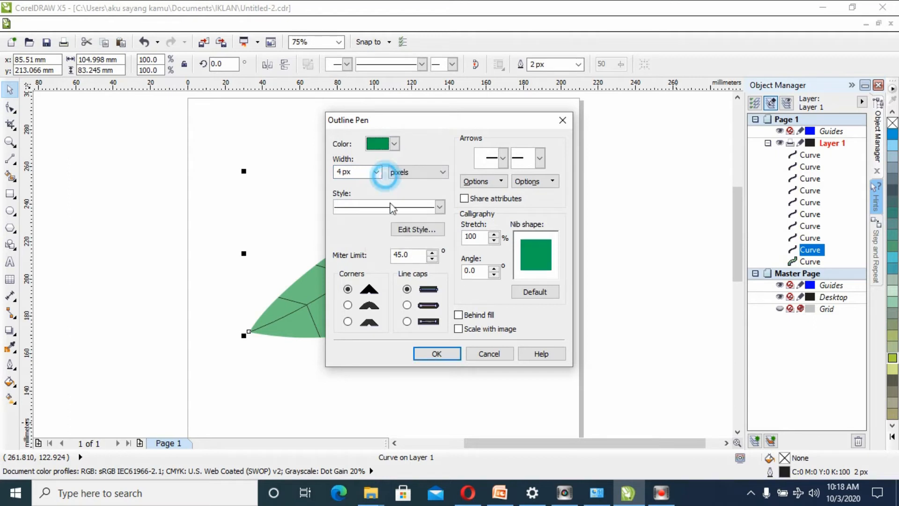
{"action": "left_click", "coordinate": [440, 353]}
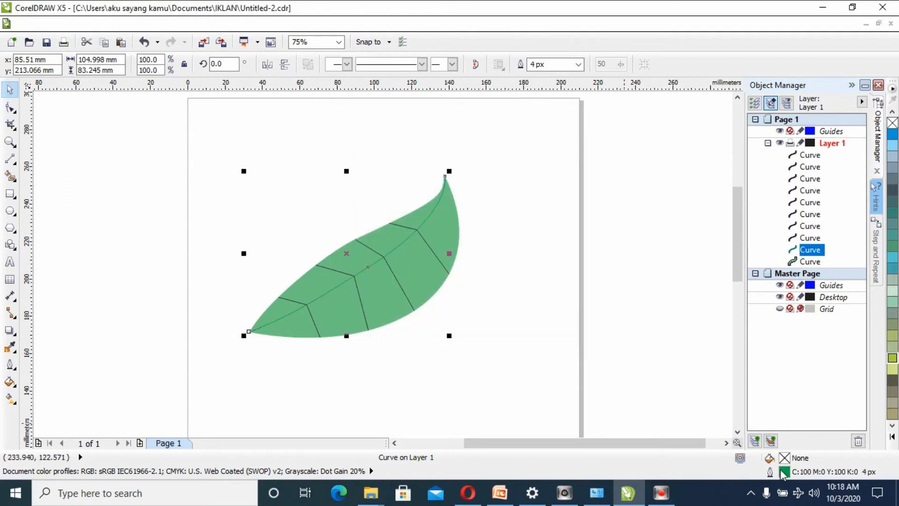
- Thicken the midrib's outline to 16 px and deselect it
{"action": "key", "text": "F12"}
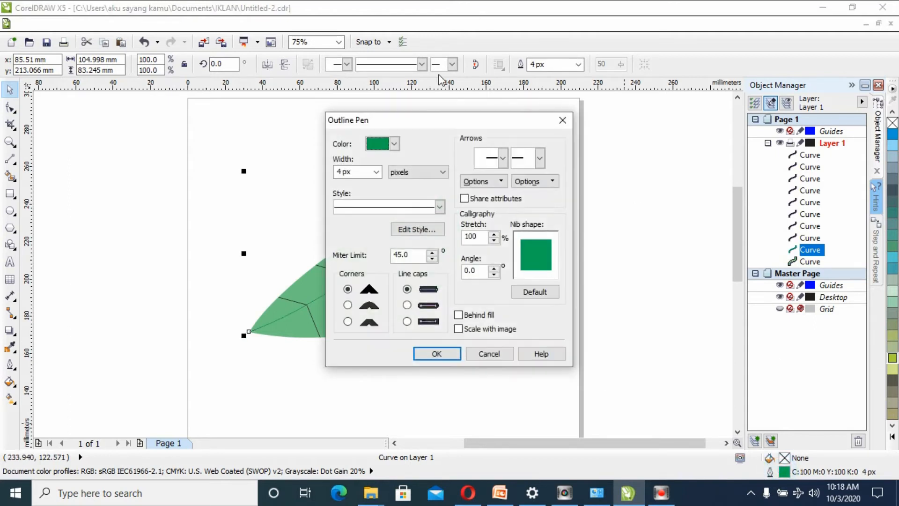
{"action": "left_click", "coordinate": [381, 173]}
{"action": "left_click", "coordinate": [354, 240]}
{"action": "left_click", "coordinate": [424, 352]}
{"action": "left_click", "coordinate": [498, 298]}
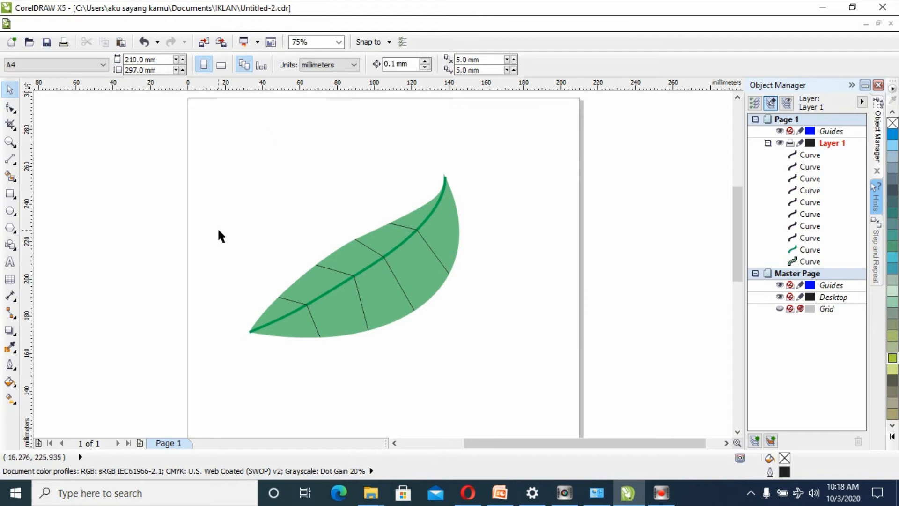
- Give all eight side veins together a 16 px outline in the midrib's green, and deselect them
{"action": "left_click", "coordinate": [301, 303]}
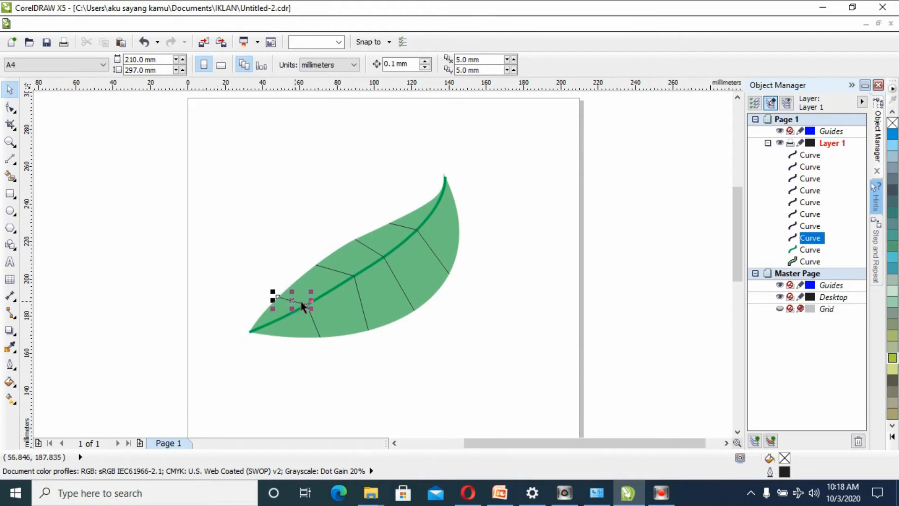
{"action": "left_click", "coordinate": [235, 248]}
{"action": "left_click_drag", "start_coordinate": [253, 167], "coordinate": [451, 356]}
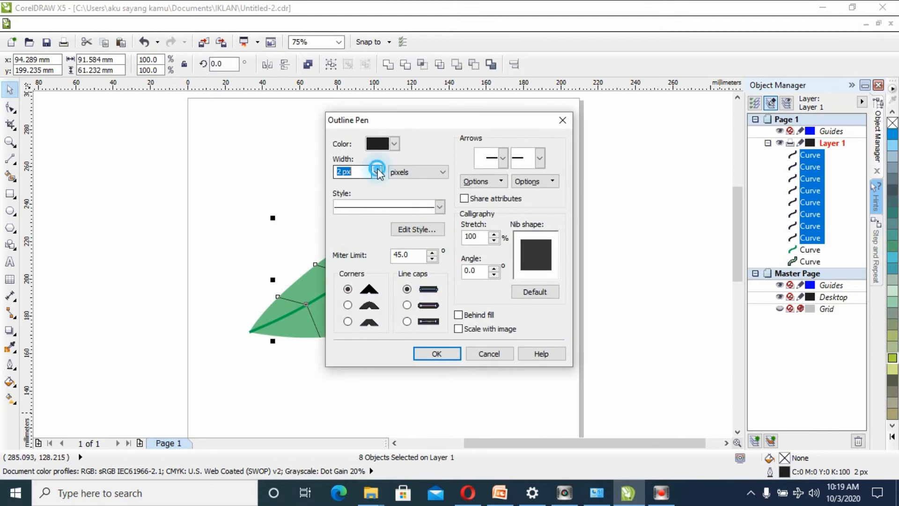
{"action": "left_click", "coordinate": [376, 171]}
{"action": "left_click", "coordinate": [361, 244]}
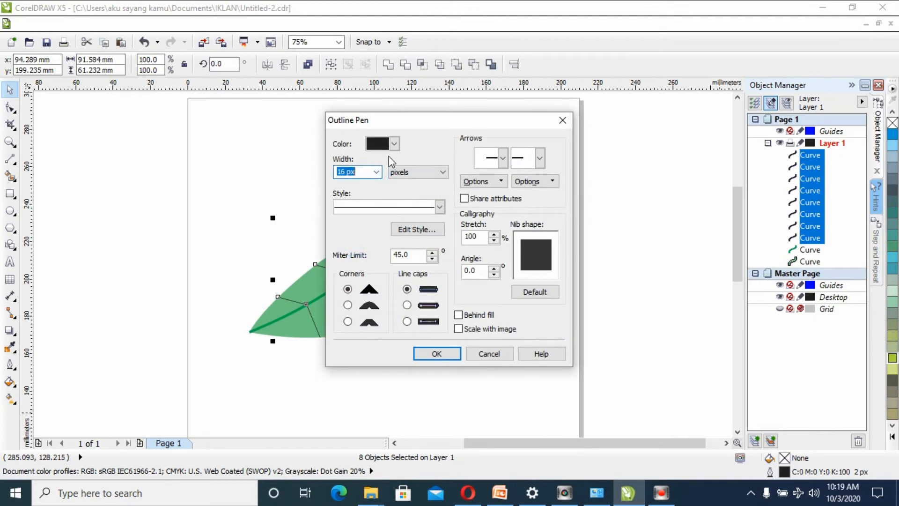
{"action": "left_click", "coordinate": [394, 144]}
{"action": "left_click", "coordinate": [383, 178]}
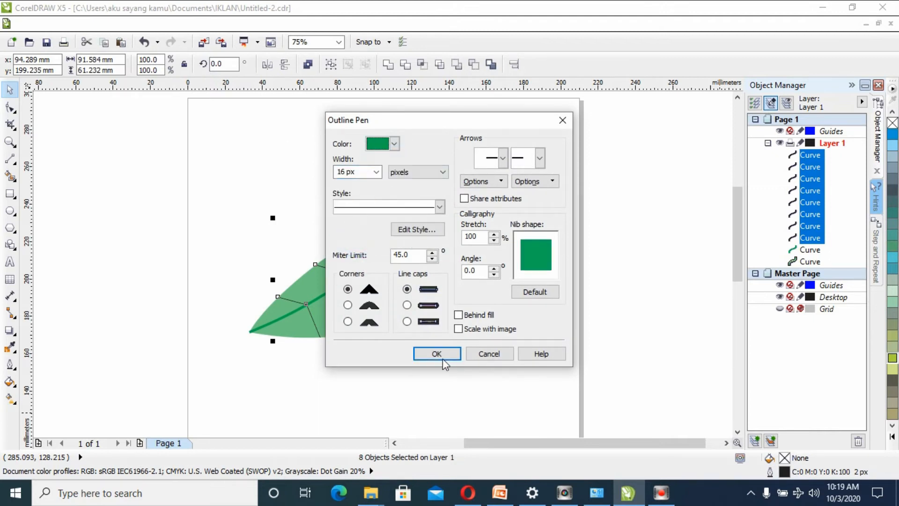
{"action": "left_click", "coordinate": [437, 353]}
{"action": "left_click", "coordinate": [439, 344]}
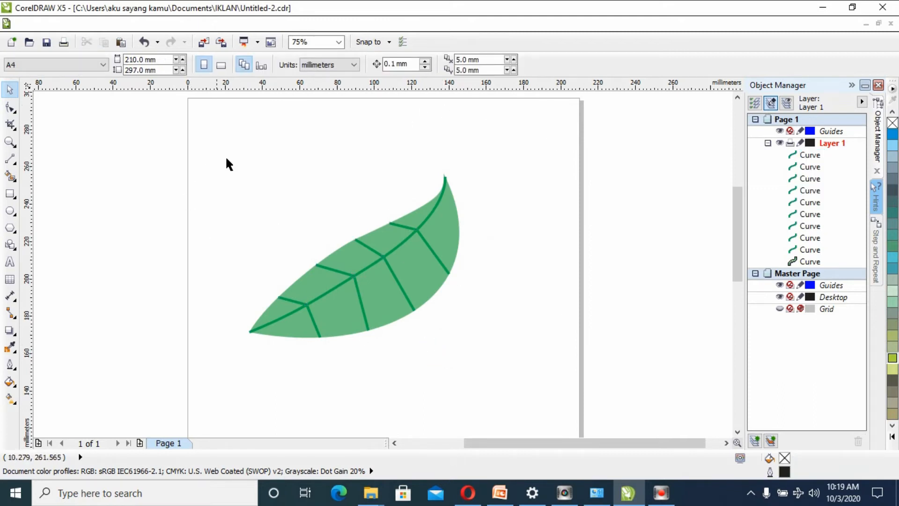
- Rotate the whole leaf with its veins about 14.9 degrees counter-clockwise, leaving nothing selected
{"action": "left_click", "coordinate": [445, 206]}
{"action": "left_click", "coordinate": [579, 277]}
{"action": "left_click_drag", "start_coordinate": [160, 148], "coordinate": [519, 384]}
{"action": "left_click", "coordinate": [450, 234]}
{"action": "left_click_drag", "start_coordinate": [463, 169], "coordinate": [439, 143]}
{"action": "left_click", "coordinate": [514, 243]}
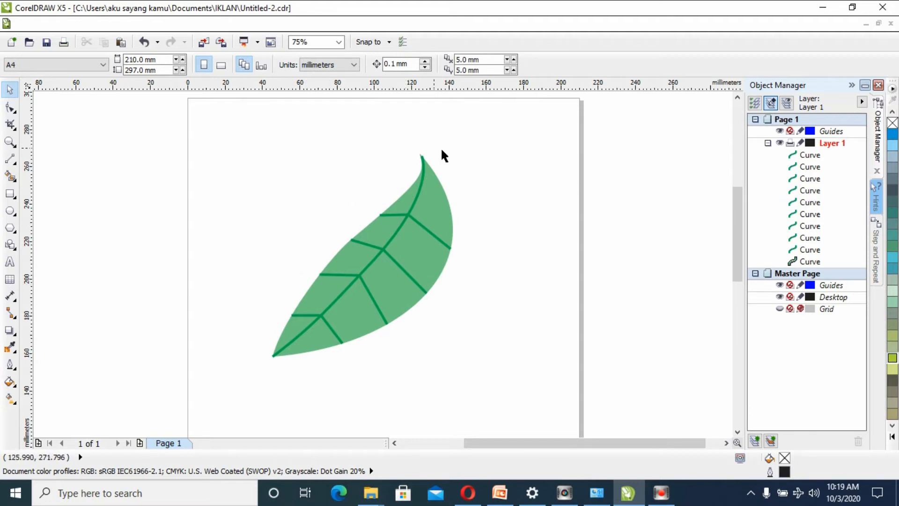
- Recolour the leaf body from a chartreuse base to a uniform fill of C 56, M 7, Y 100, K 0, and deselect it
{"action": "left_click", "coordinate": [445, 202]}
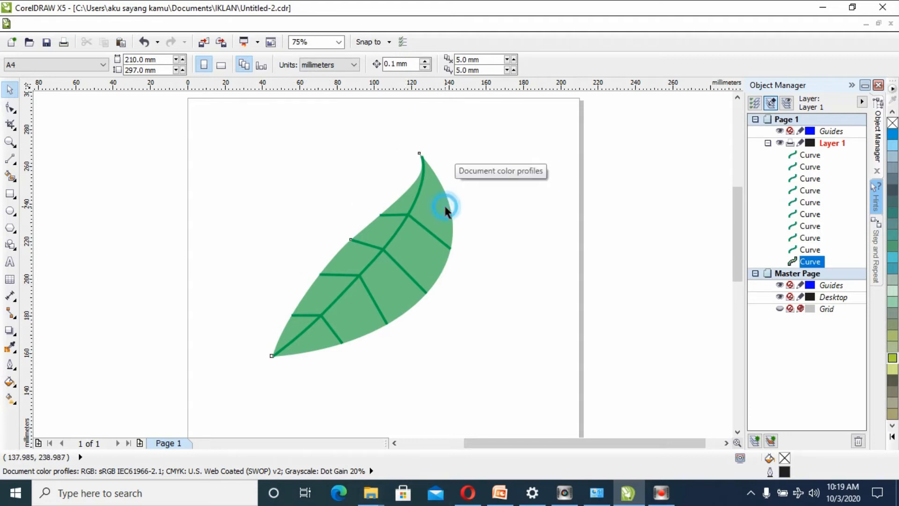
{"action": "left_click", "coordinate": [892, 359]}
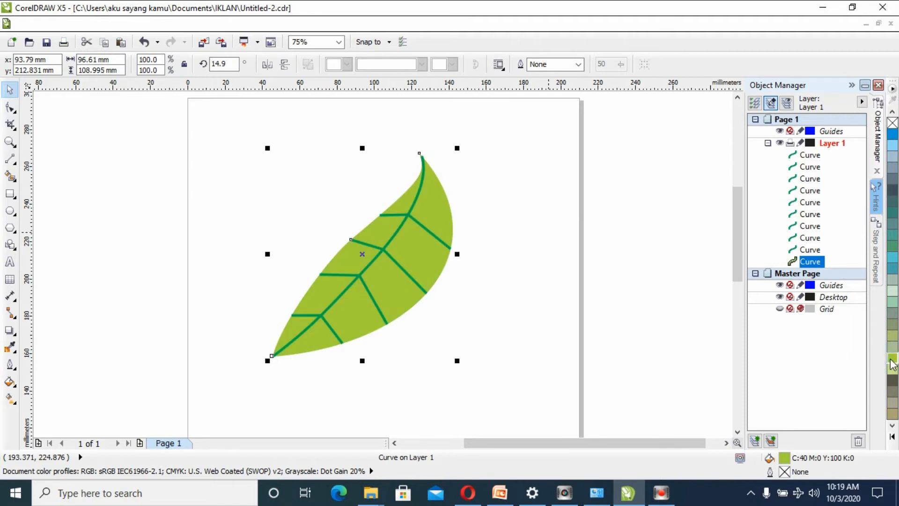
{"action": "double_click", "coordinate": [785, 458]}
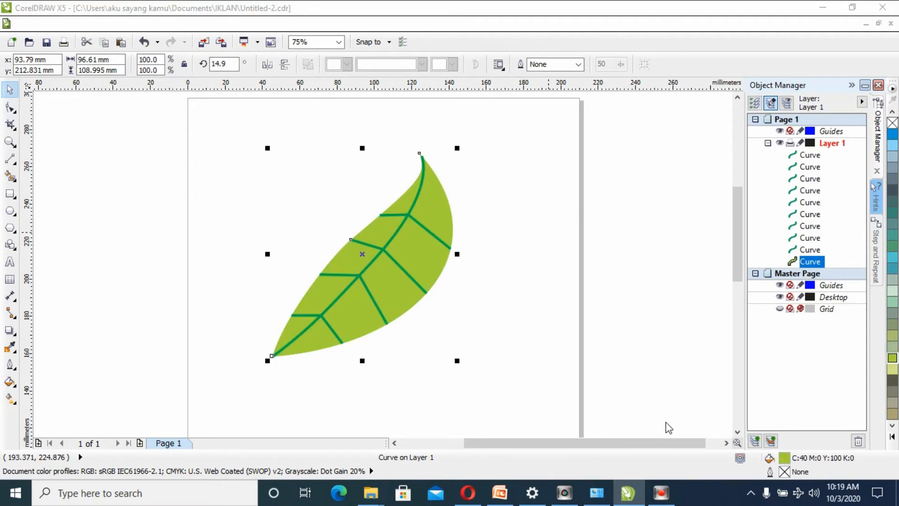
{"action": "left_click", "coordinate": [519, 160]}
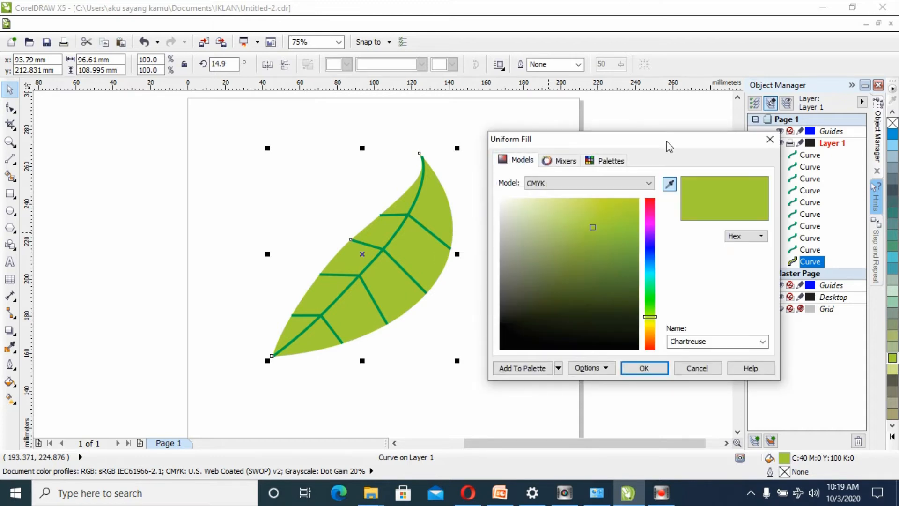
{"action": "mouse_move", "coordinate": [593, 228]}
{"action": "left_mouse_down"}
{"action": "mouse_move", "coordinate": [630, 253]}
{"action": "mouse_move", "coordinate": [641, 228]}
{"action": "mouse_move", "coordinate": [644, 252]}
{"action": "mouse_move", "coordinate": [643, 227]}
{"action": "mouse_move", "coordinate": [659, 245]}
{"action": "left_mouse_up"}
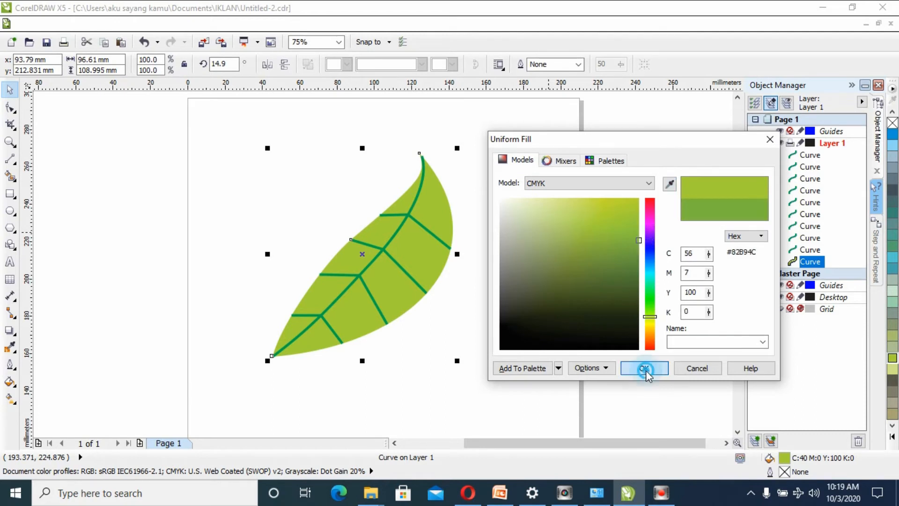
{"action": "left_click", "coordinate": [644, 368]}
{"action": "left_click", "coordinate": [501, 262]}
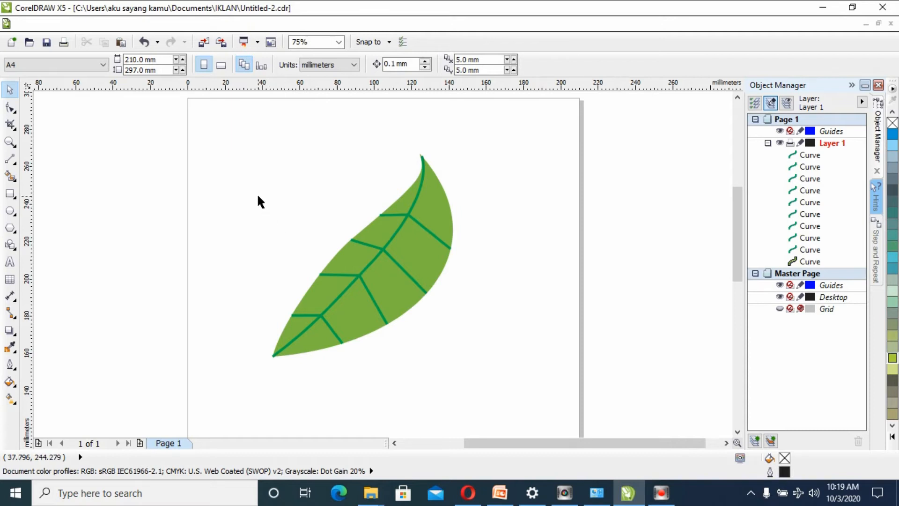
{"action": "left_click", "coordinate": [453, 207]}
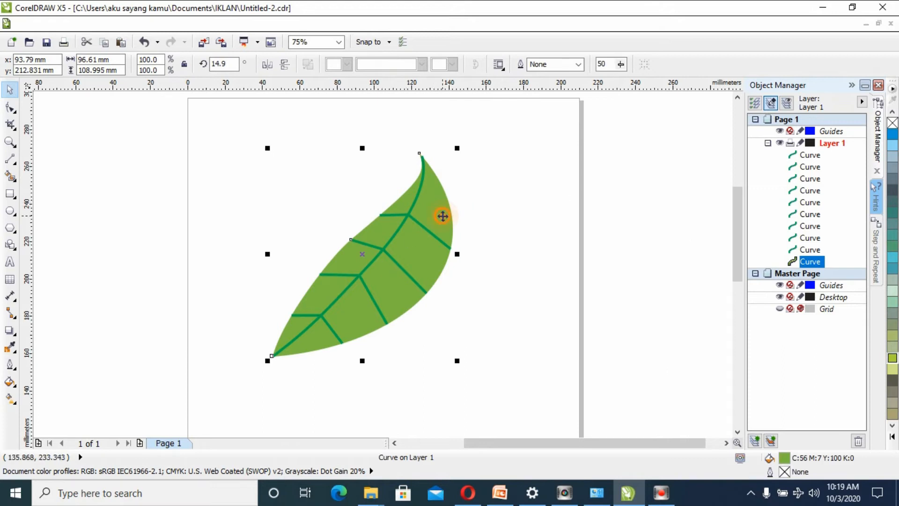
{"action": "right_click", "coordinate": [442, 217]}
{"action": "left_click", "coordinate": [493, 100]}
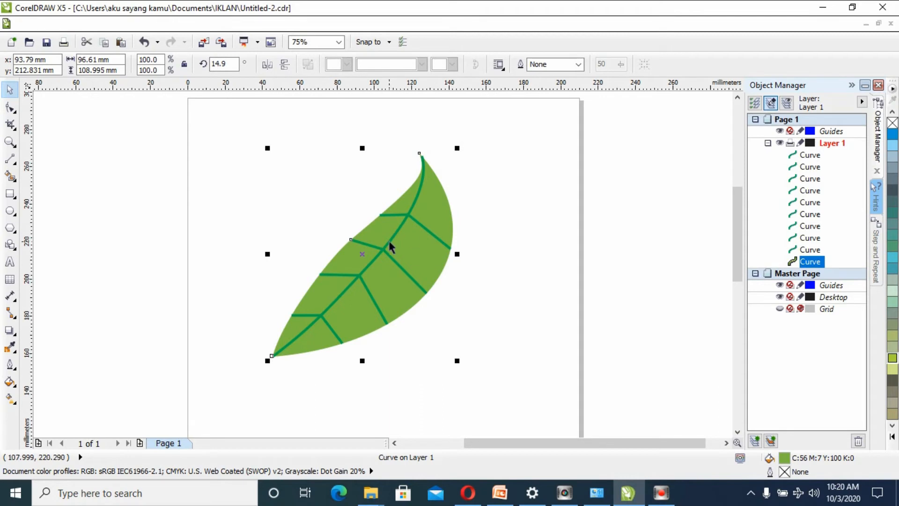
{"action": "left_click", "coordinate": [185, 183]}
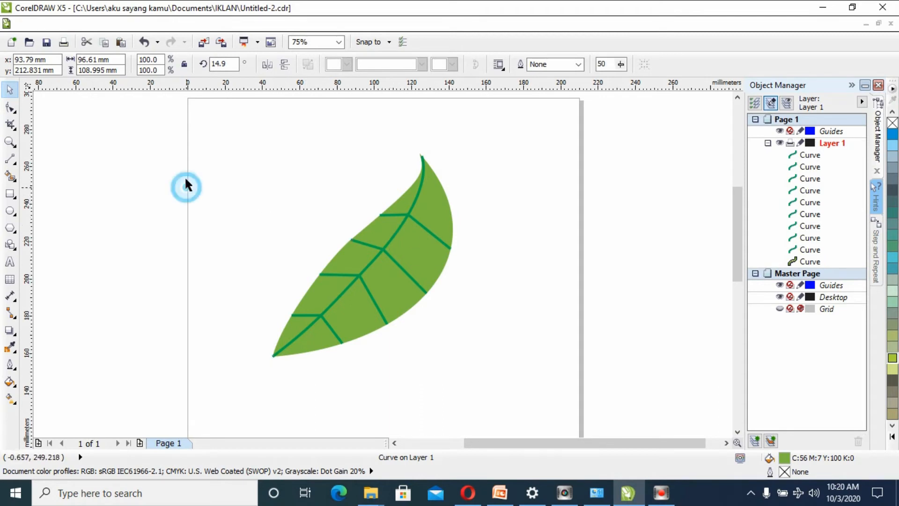
{"action": "right_click", "coordinate": [186, 164]}
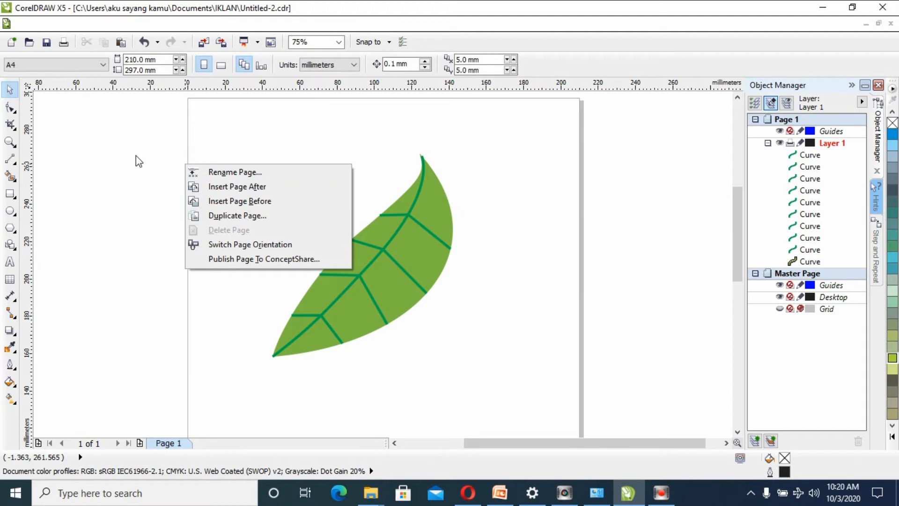
{"action": "left_click", "coordinate": [187, 124]}
{"action": "right_click", "coordinate": [218, 165]}
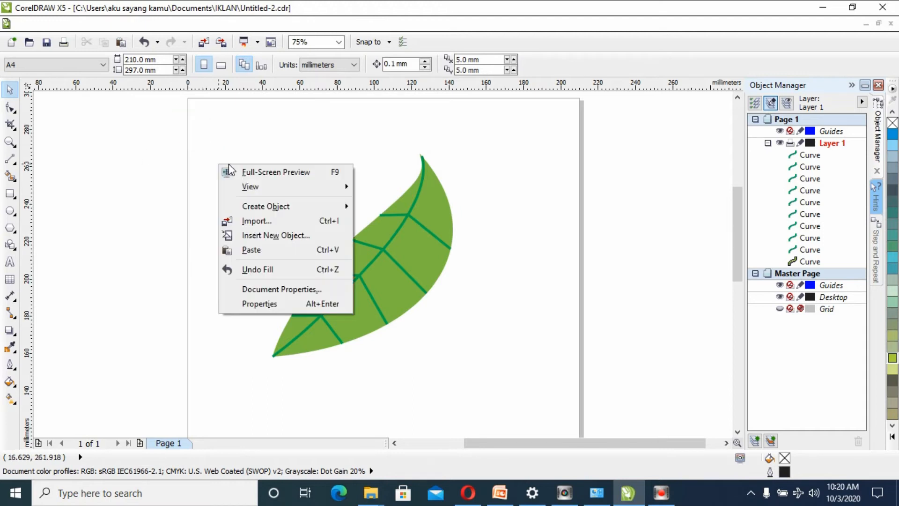
{"action": "left_click", "coordinate": [277, 249]}
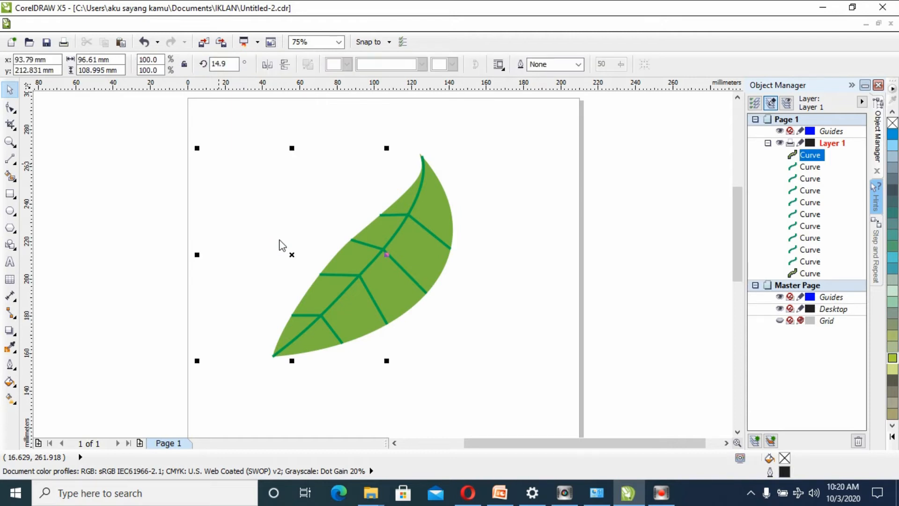
{"action": "left_click_drag", "start_coordinate": [341, 257], "coordinate": [462, 292]}
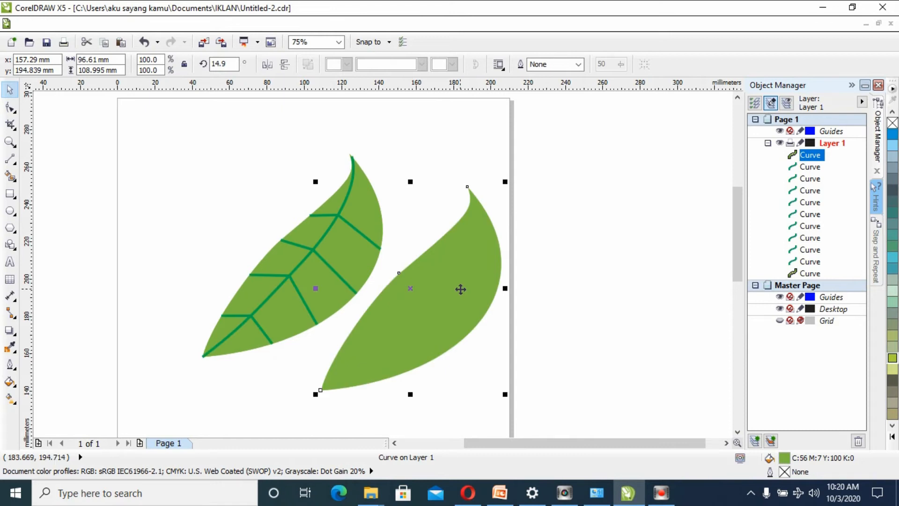
{"action": "key", "text": "Delete"}
- Copy the leaf body together with its midrib and all side veins, and deselect everything
{"action": "left_click_drag", "start_coordinate": [124, 113], "coordinate": [455, 402]}
{"action": "right_click", "coordinate": [356, 255]}
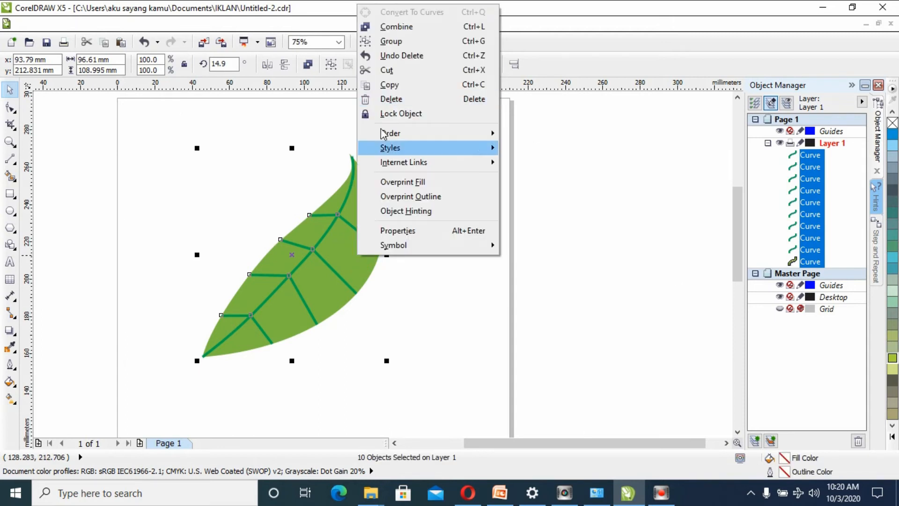
{"action": "left_click", "coordinate": [391, 83]}
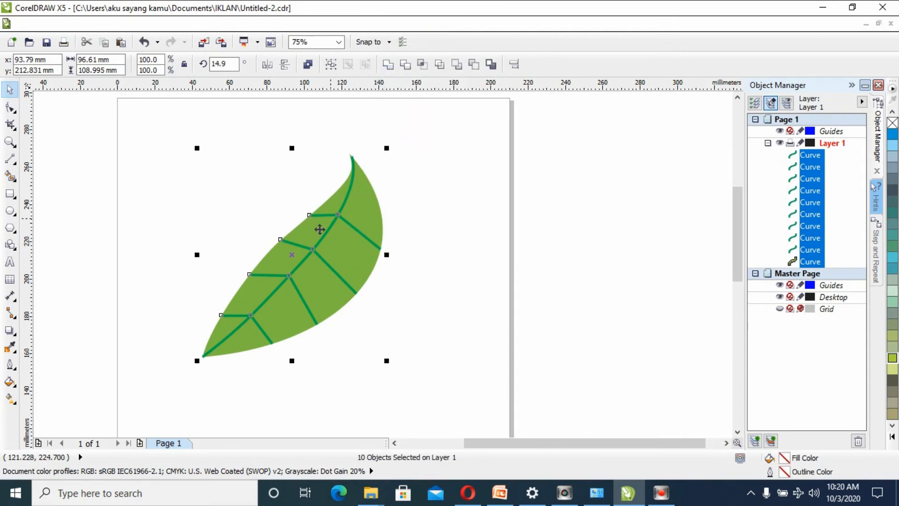
{"action": "right_click", "coordinate": [345, 275]}
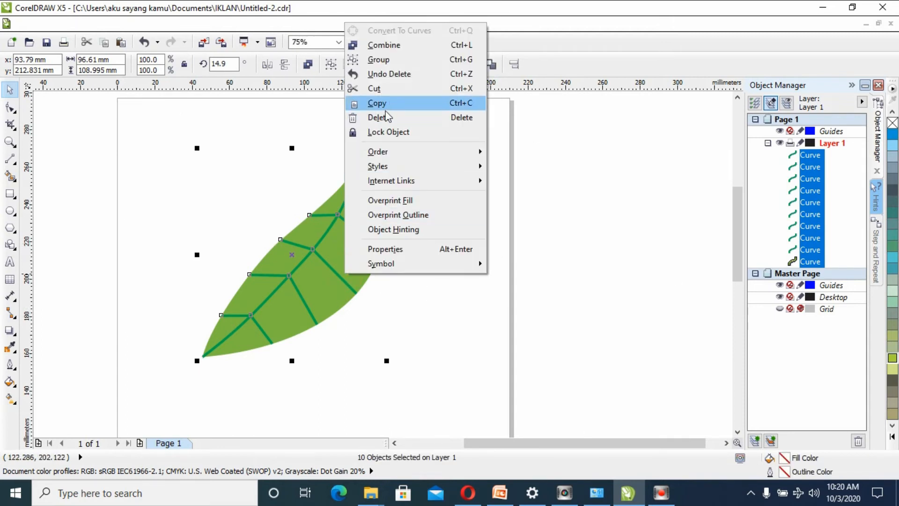
{"action": "left_click", "coordinate": [181, 160]}
{"action": "left_click", "coordinate": [156, 130]}
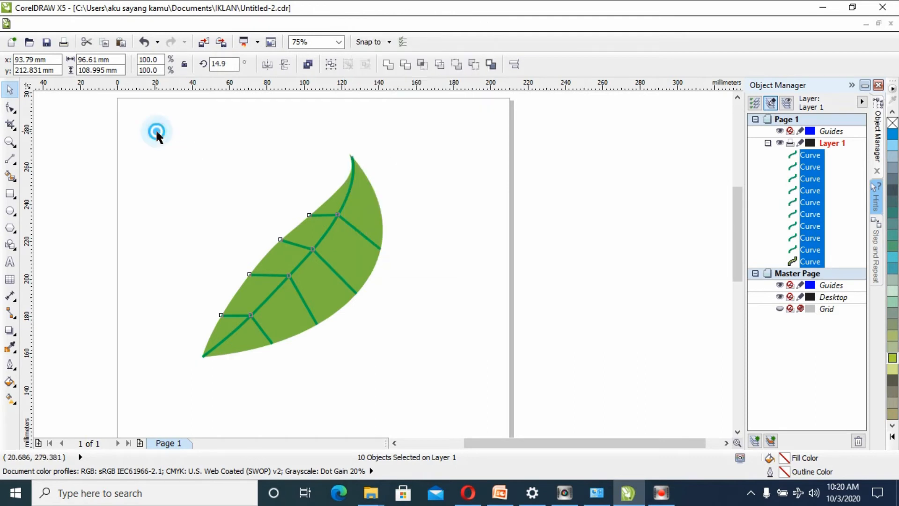
- Paste the copied leaf, shift it up and to the left of the original, and rotate it counter-clockwise to about 30.1 degrees
{"action": "right_click", "coordinate": [185, 141]}
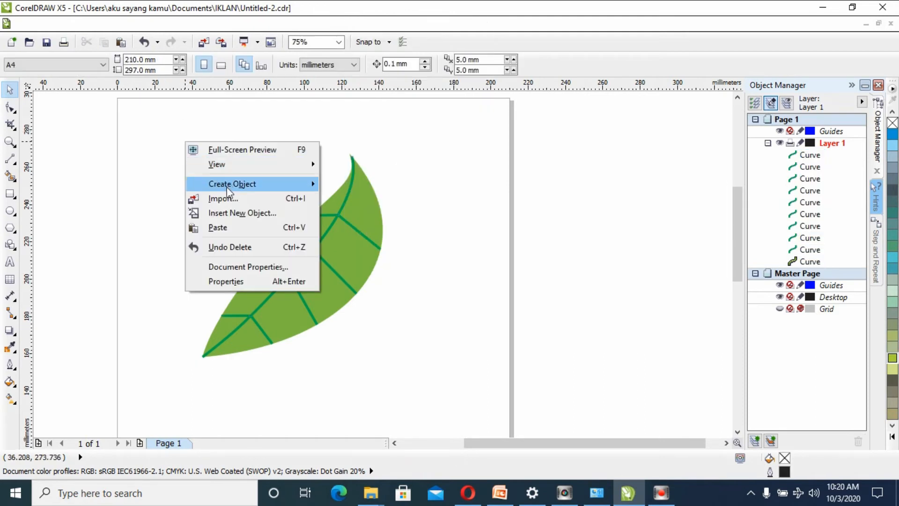
{"action": "left_click", "coordinate": [237, 227]}
{"action": "left_click_drag", "start_coordinate": [313, 232], "coordinate": [273, 204]}
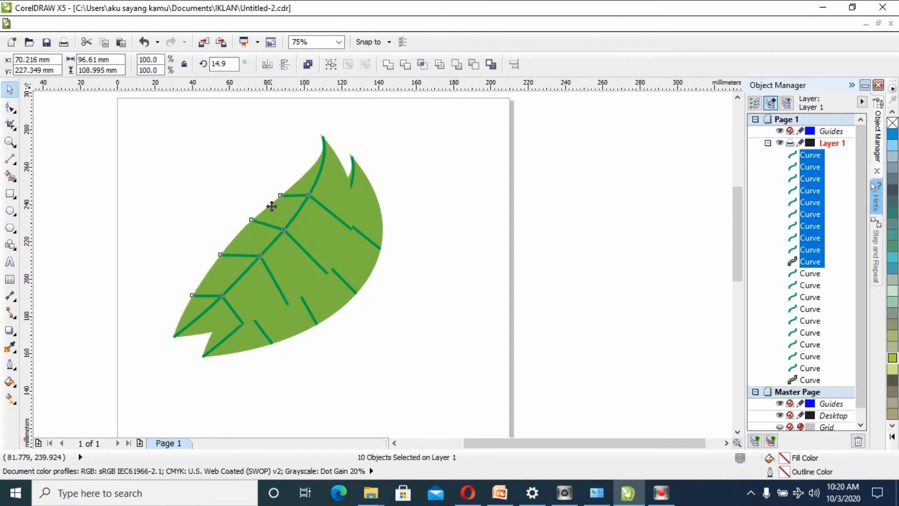
{"action": "left_click", "coordinate": [273, 204]}
{"action": "left_click_drag", "start_coordinate": [343, 123], "coordinate": [306, 113]}
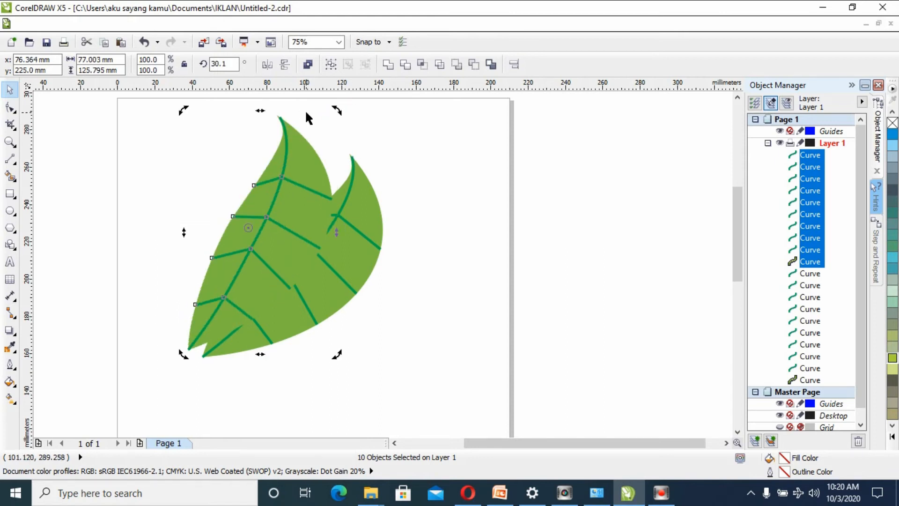
{"action": "left_click", "coordinate": [302, 200]}
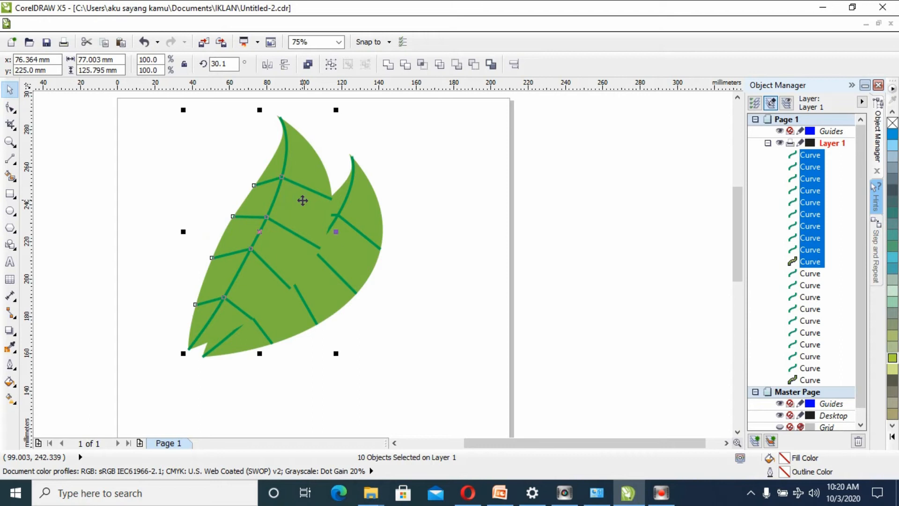
- Send the second leaf with its veins to the back of the layer, behind the original leaf, and deselect it
{"action": "right_click", "coordinate": [303, 200]}
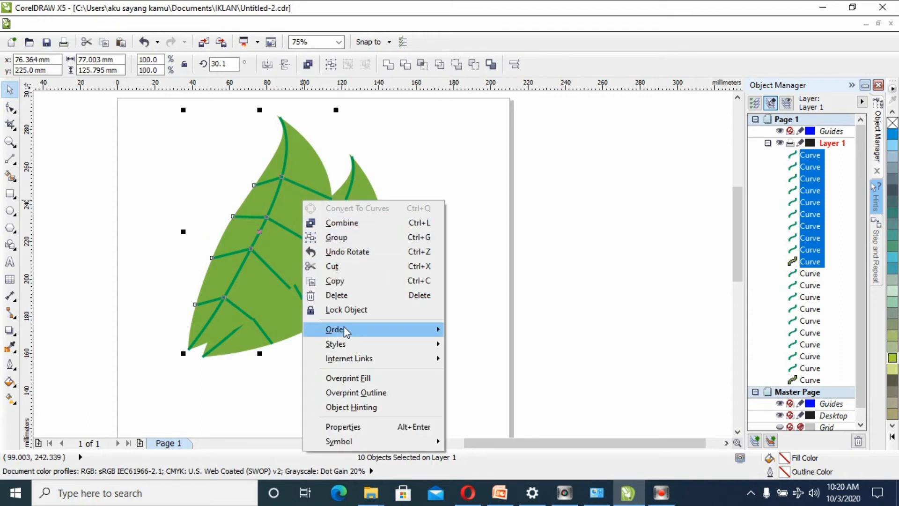
{"action": "mouse_move", "coordinate": [343, 330]}
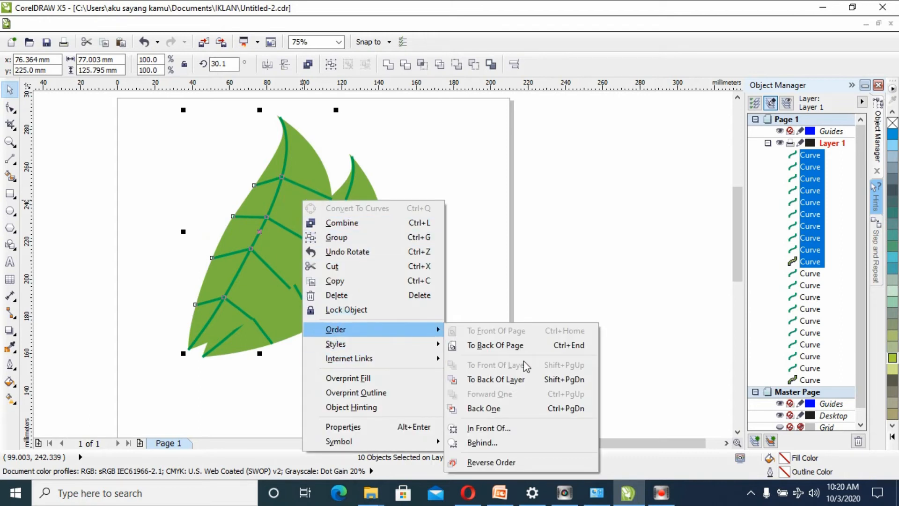
{"action": "left_click", "coordinate": [519, 380]}
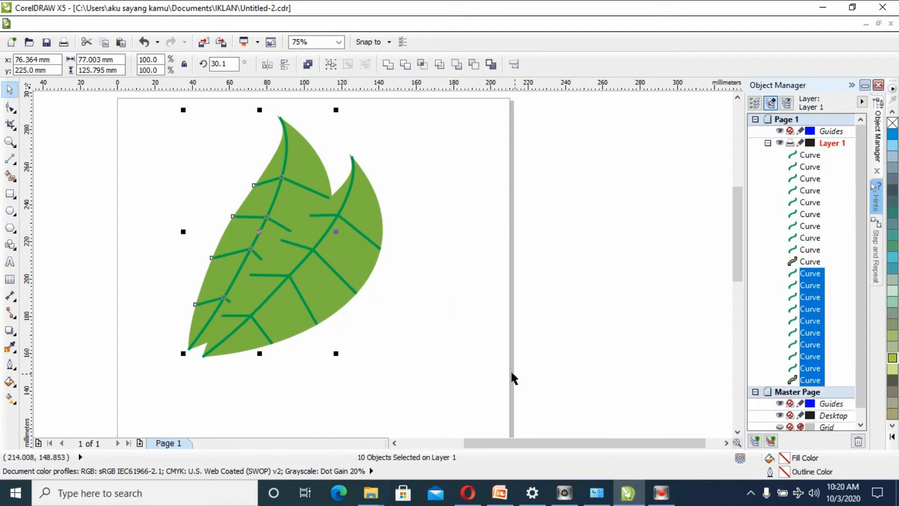
{"action": "left_click", "coordinate": [465, 270]}
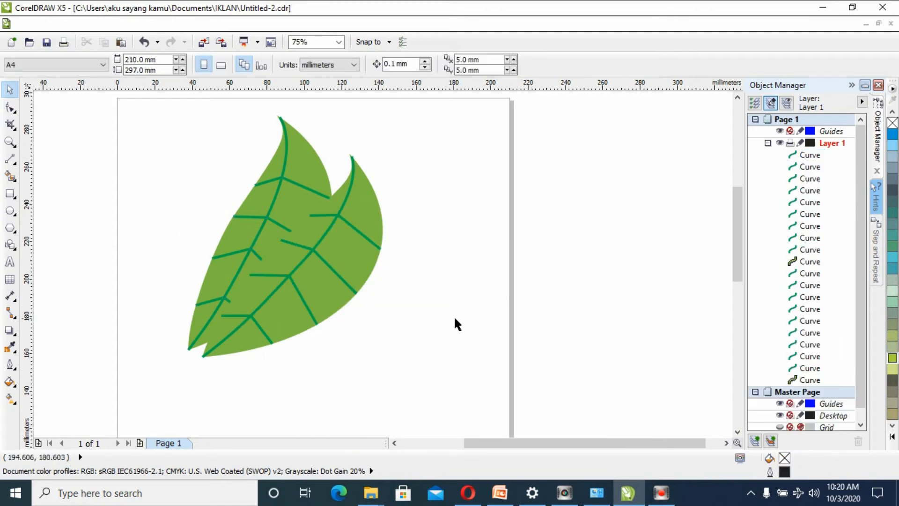
- Paste a third leaf, place it to the left of the other two, and rotate it counter-clockwise to about 55.2 degrees
{"action": "right_click", "coordinate": [165, 164]}
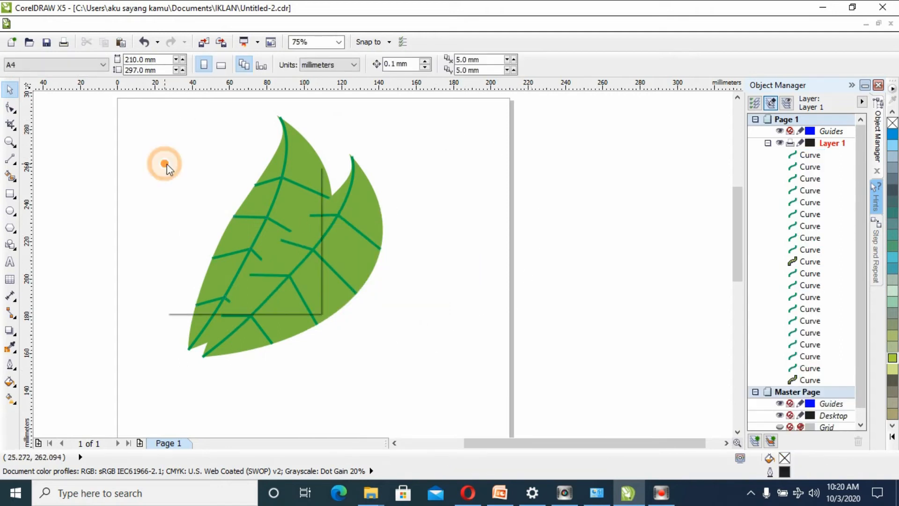
{"action": "left_click", "coordinate": [217, 246]}
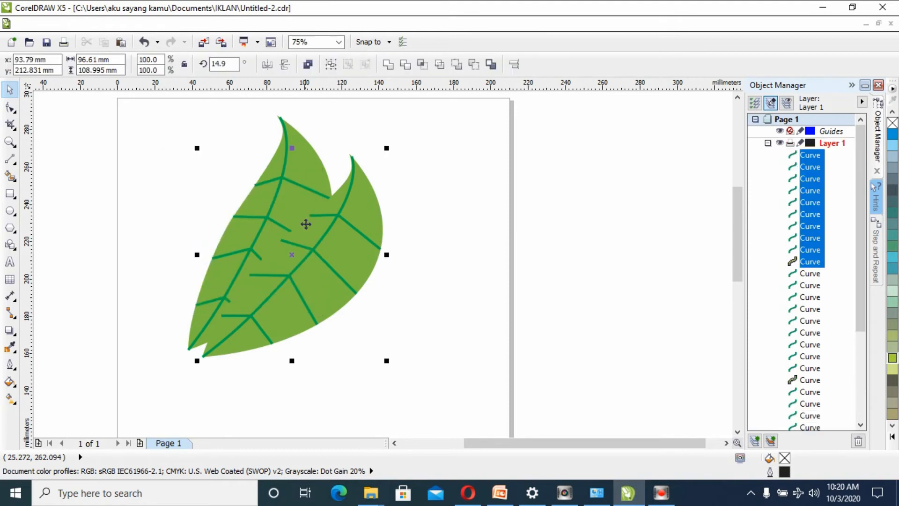
{"action": "left_click_drag", "start_coordinate": [331, 242], "coordinate": [230, 195]}
{"action": "left_click", "coordinate": [233, 194]}
{"action": "left_click_drag", "start_coordinate": [285, 101], "coordinate": [192, 128]}
{"action": "left_click", "coordinate": [227, 169]}
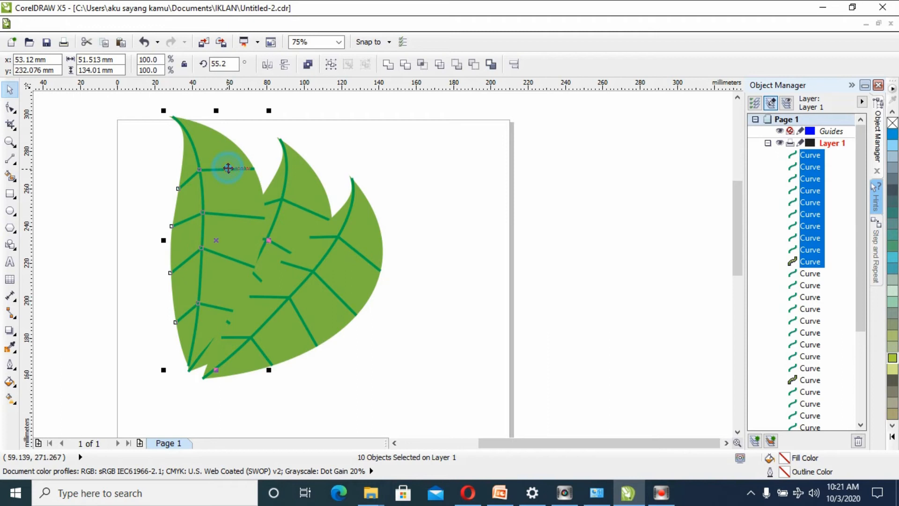
{"action": "left_click_drag", "start_coordinate": [231, 195], "coordinate": [225, 200]}
- Send the third leaf with its veins to the back of the layer, behind the other two leaves, and deselect it
{"action": "right_click", "coordinate": [225, 200]}
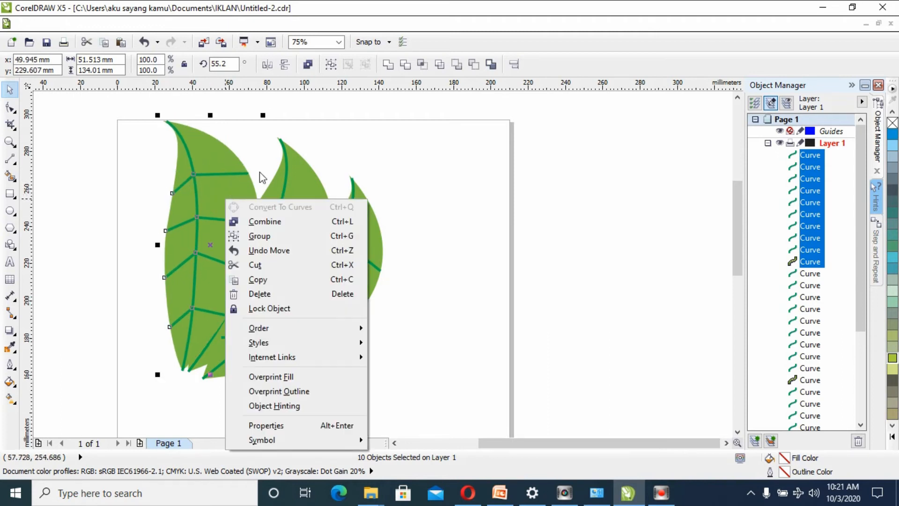
{"action": "mouse_move", "coordinate": [285, 331]}
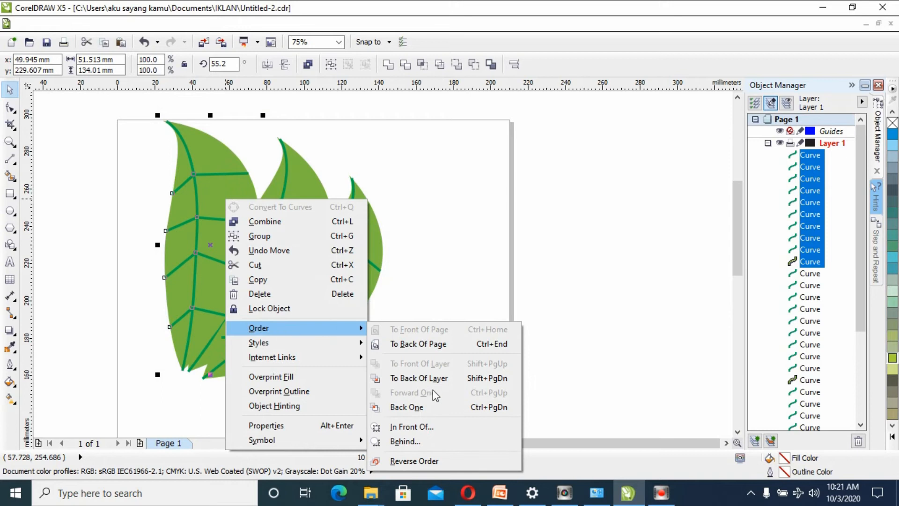
{"action": "left_click", "coordinate": [420, 377]}
{"action": "left_click", "coordinate": [115, 227]}
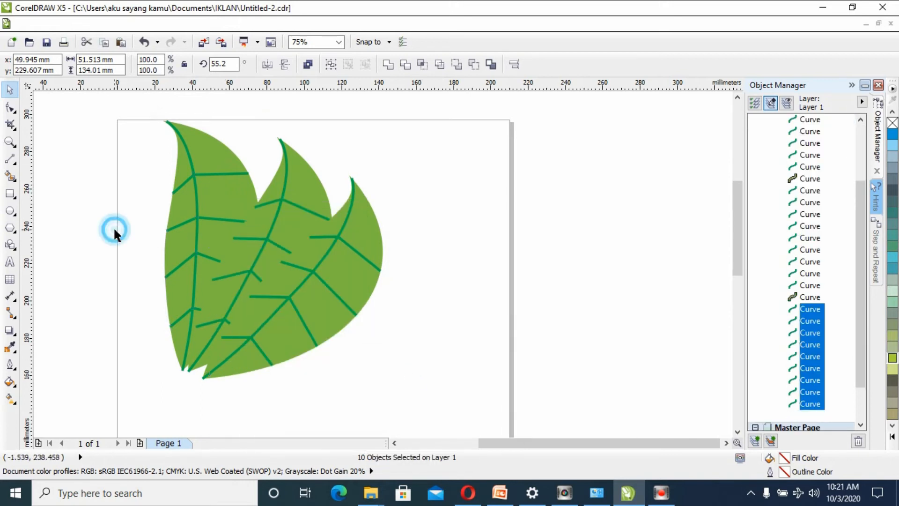
- Try a radial two-colour fountain fill from light green to dark green on the front leaf's body, and undo it
{"action": "left_click", "coordinate": [369, 223]}
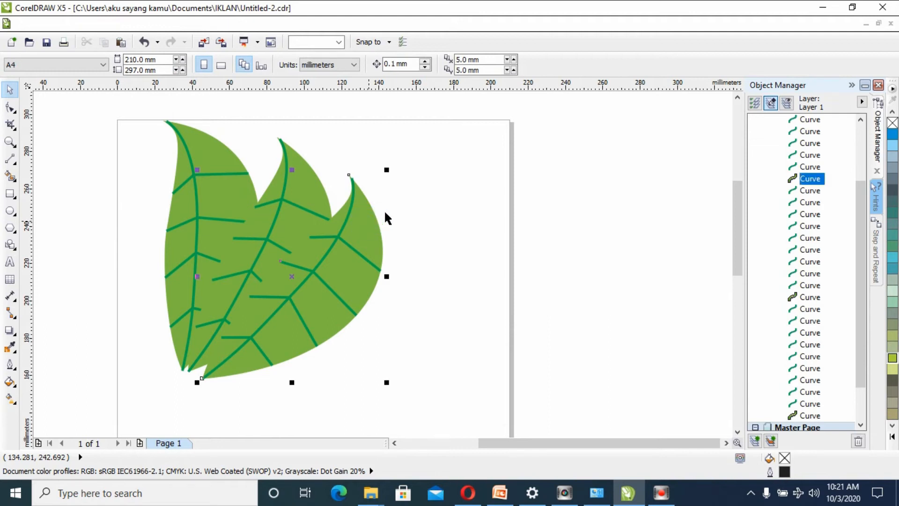
{"action": "left_click", "coordinate": [380, 234]}
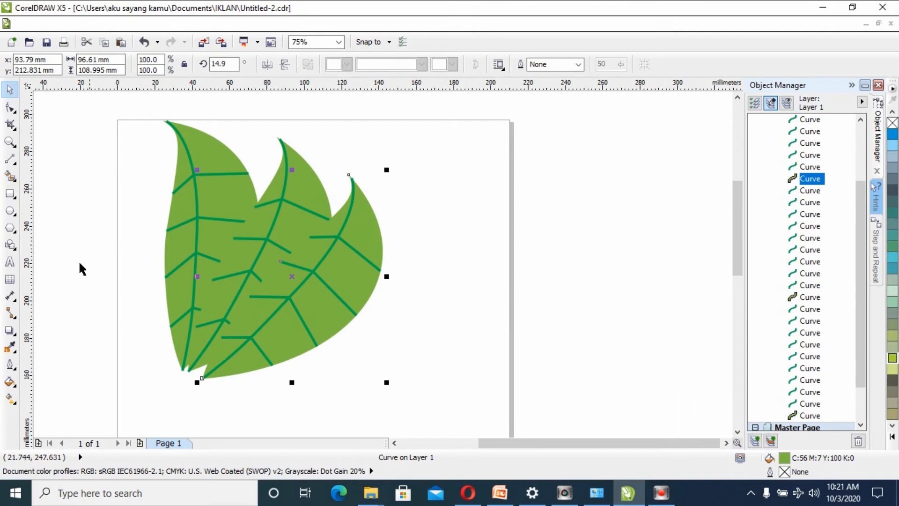
{"action": "left_click", "coordinate": [9, 381]}
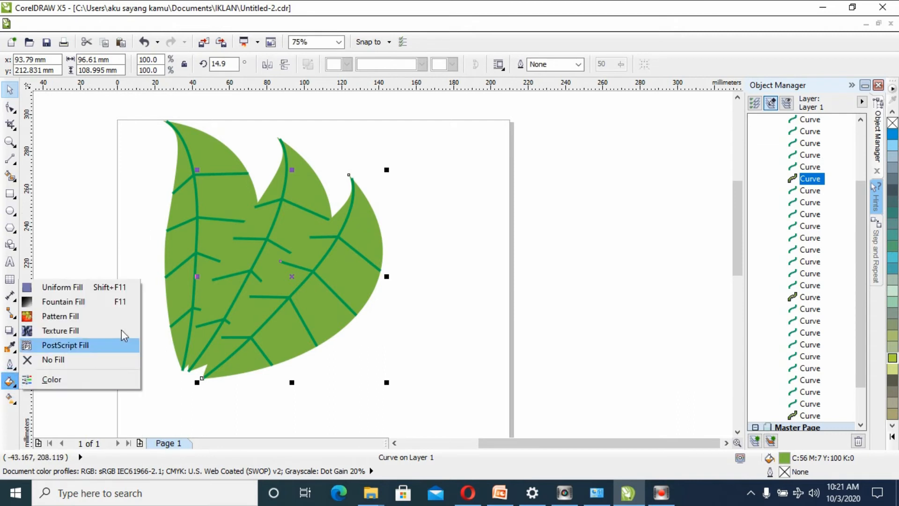
{"action": "left_click", "coordinate": [71, 302]}
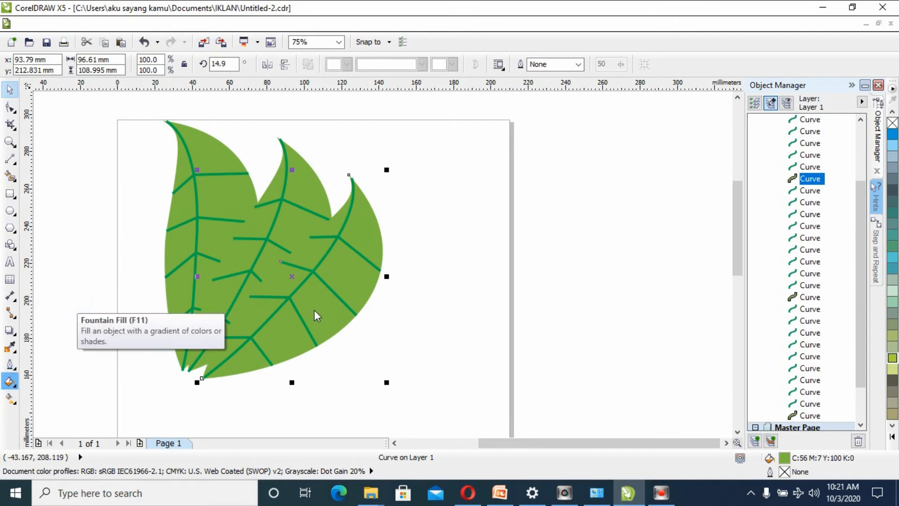
{"action": "left_click", "coordinate": [358, 142]}
{"action": "left_click", "coordinate": [355, 158]}
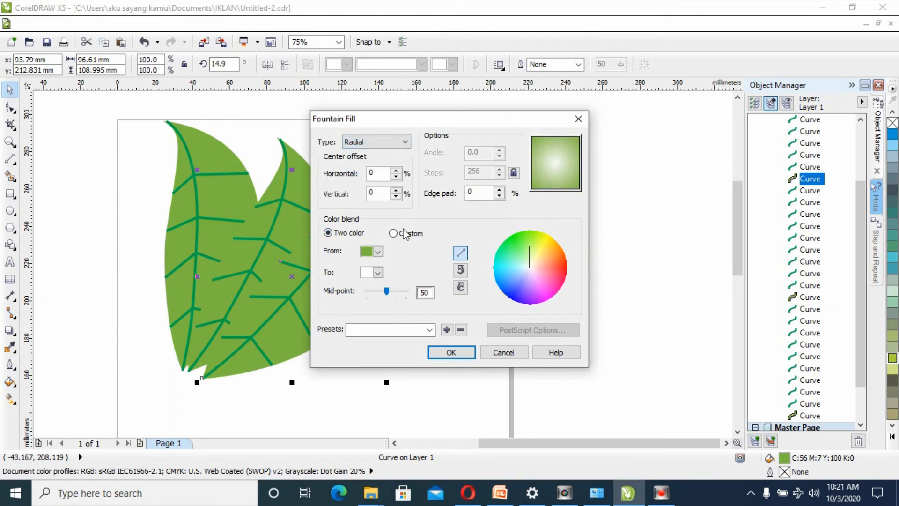
{"action": "left_click", "coordinate": [377, 272]}
{"action": "left_click", "coordinate": [382, 294]}
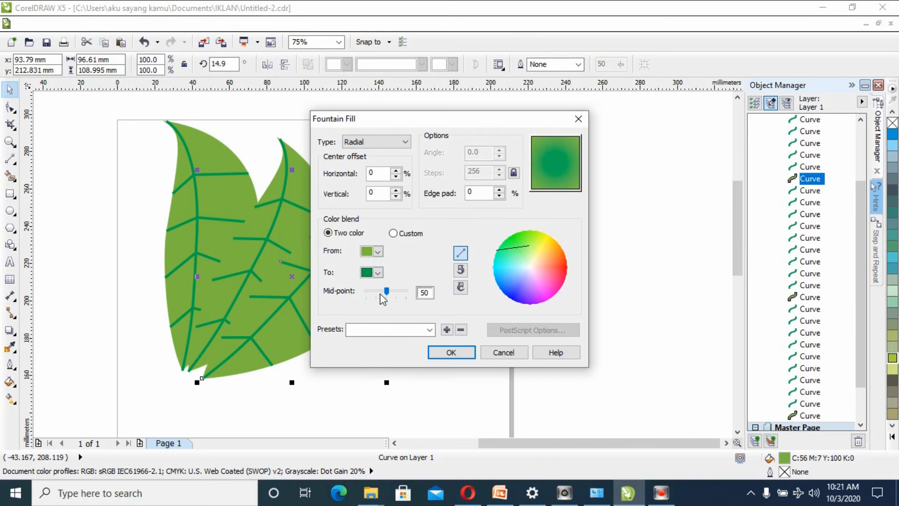
{"action": "left_click", "coordinate": [450, 352]}
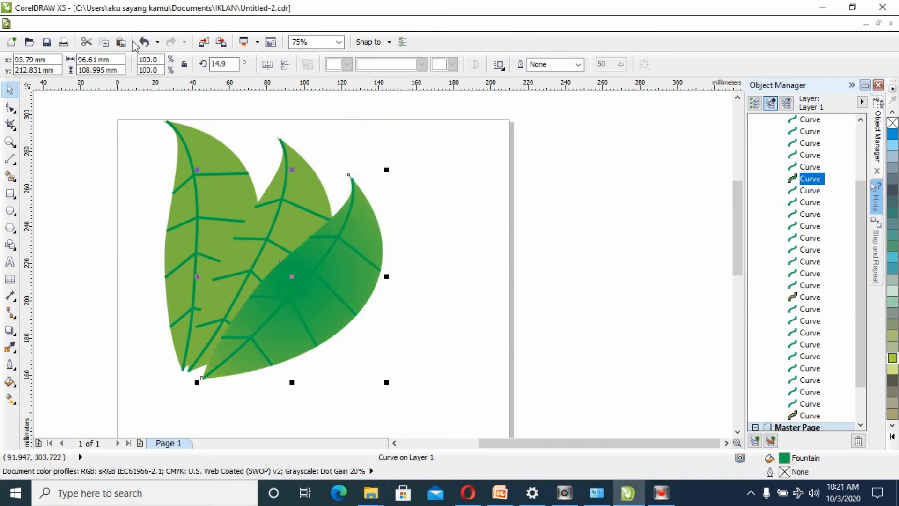
{"action": "left_click", "coordinate": [146, 42]}
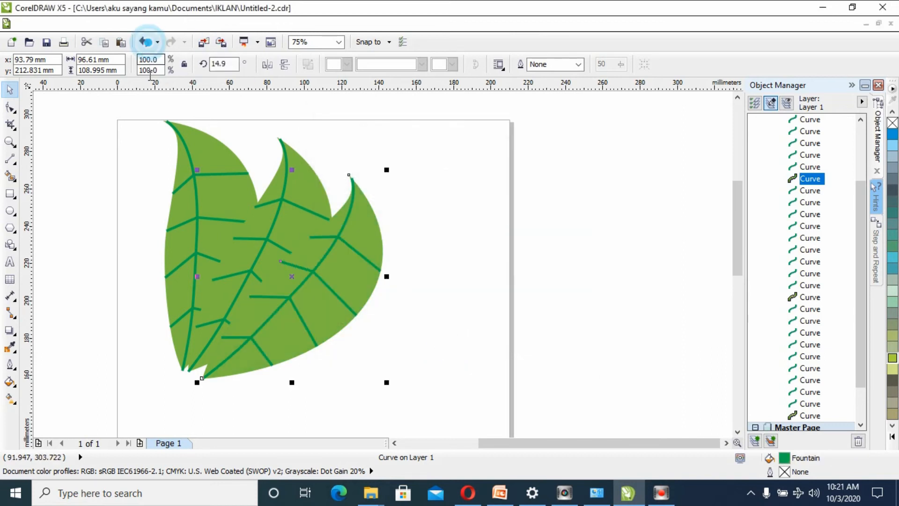
- Set up a radial two-colour fountain fill for the front leaf's body, blending from its current green to yellow-green
{"action": "left_click", "coordinate": [10, 381]}
{"action": "left_click", "coordinate": [64, 301]}
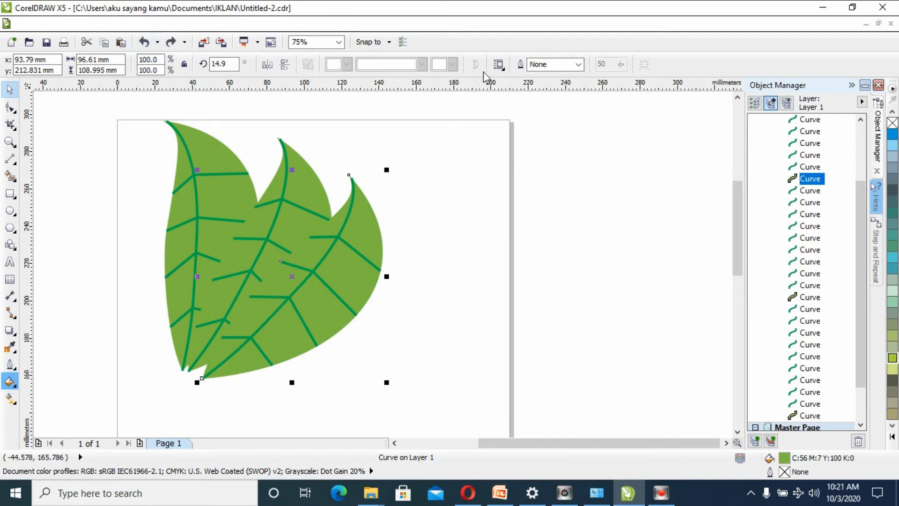
{"action": "left_click", "coordinate": [377, 272]}
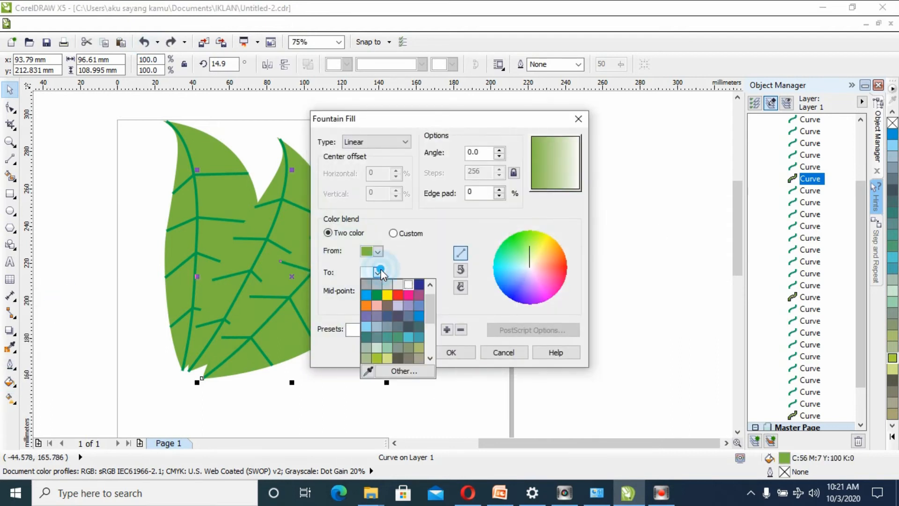
{"action": "left_click", "coordinate": [377, 302]}
{"action": "left_click", "coordinate": [377, 272]}
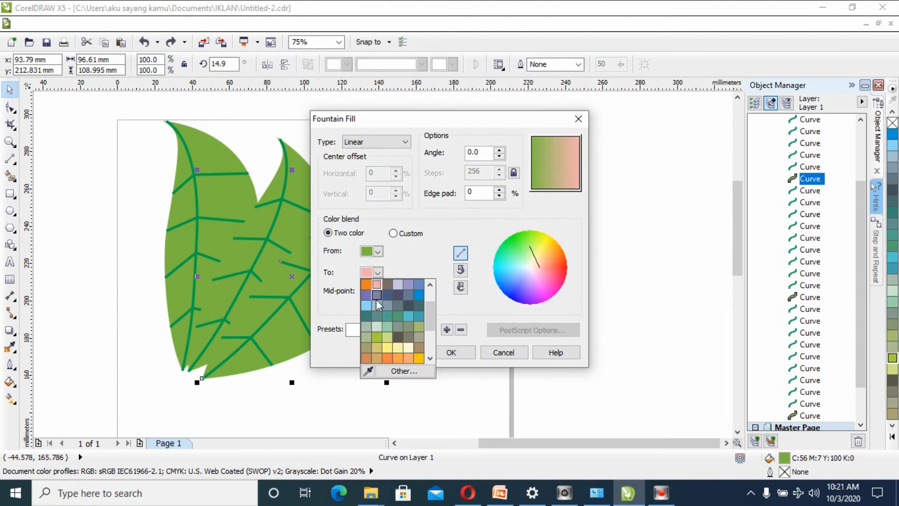
{"action": "left_click", "coordinate": [376, 336]}
{"action": "left_click", "coordinate": [402, 142]}
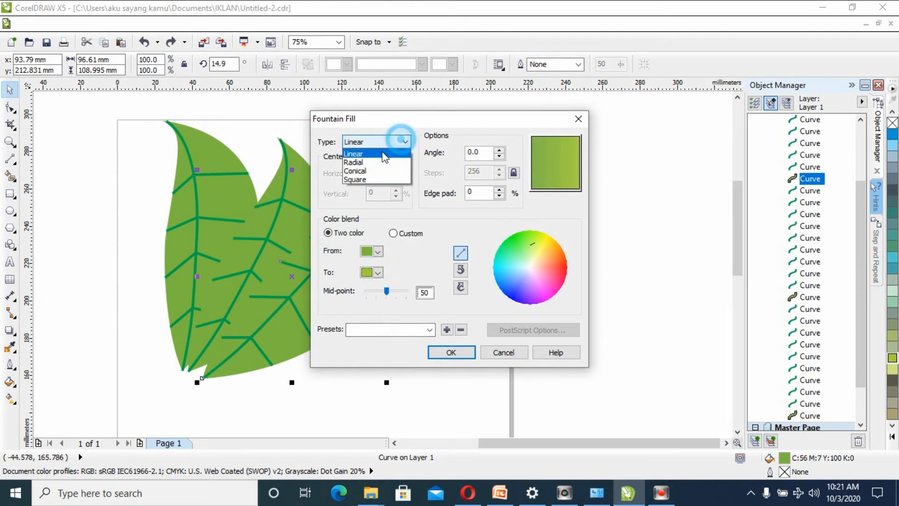
{"action": "left_click", "coordinate": [358, 163]}
- Try dark green as the end colour of the front leaf's radial blend, and return the end colour to yellow-green
{"action": "left_click", "coordinate": [377, 272]}
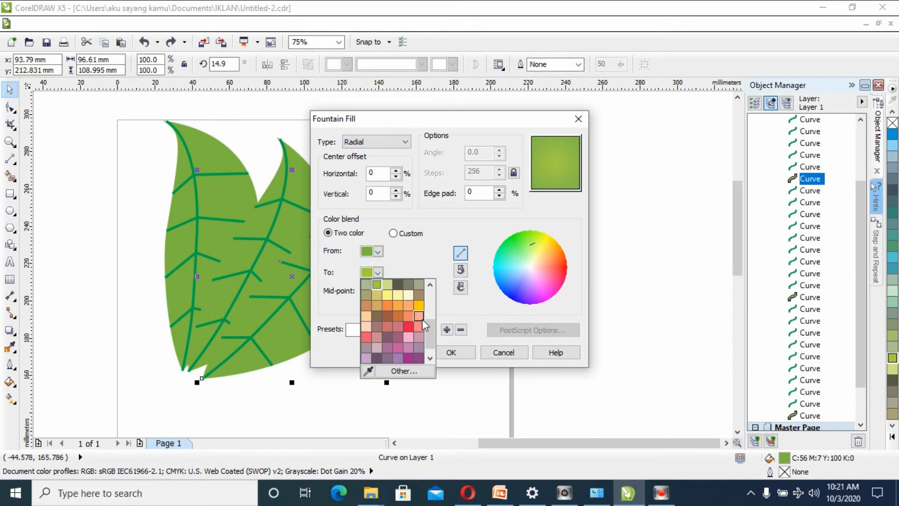
{"action": "scroll", "coordinate": [422, 319], "scroll_direction": "up", "scroll_amount": 5}
{"action": "left_click", "coordinate": [376, 306]}
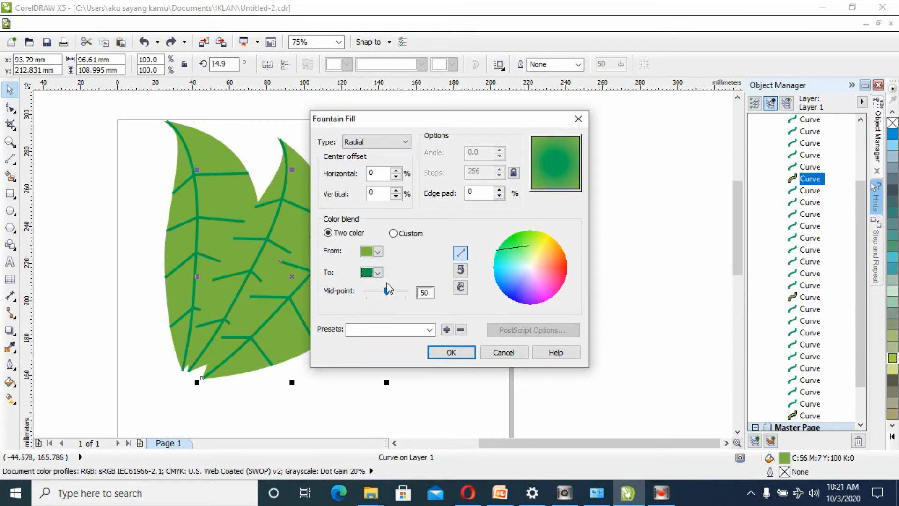
{"action": "left_click", "coordinate": [378, 251]}
{"action": "left_click", "coordinate": [379, 252]}
{"action": "left_click", "coordinate": [378, 272]}
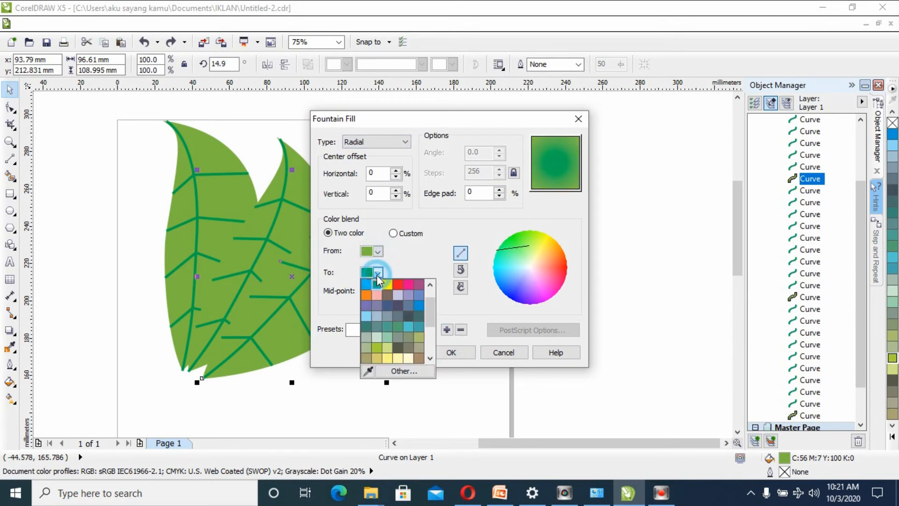
{"action": "left_click", "coordinate": [377, 347]}
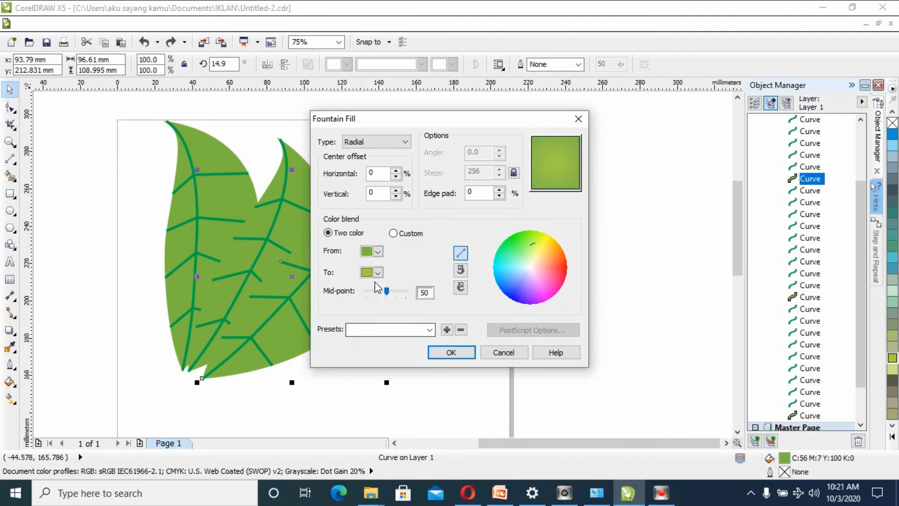
- Set the radial blend's starting colour to dark green and apply the fountain fill to the front leaf
{"action": "left_click", "coordinate": [380, 252]}
{"action": "left_click", "coordinate": [377, 283]}
{"action": "left_click", "coordinate": [436, 352]}
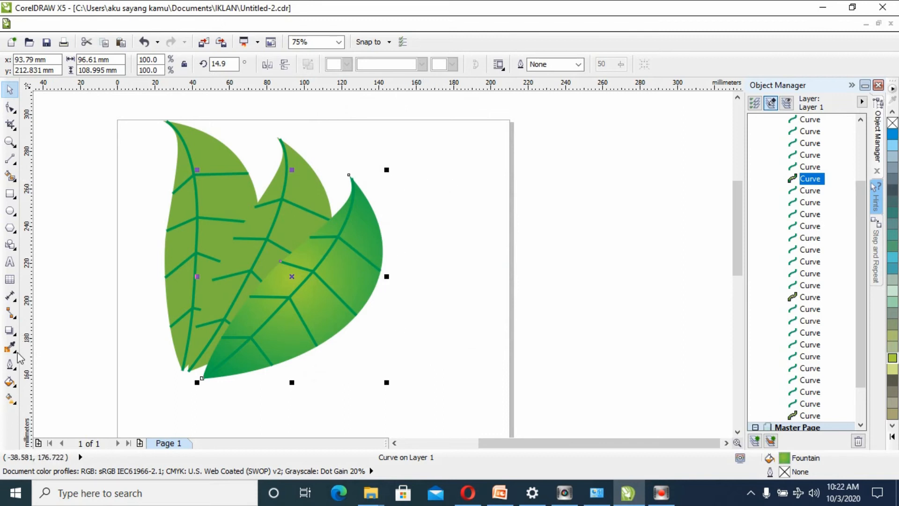
- Change the front leaf's fountain fill to the Linear type and apply it
{"action": "left_click", "coordinate": [9, 382]}
{"action": "left_click", "coordinate": [50, 302]}
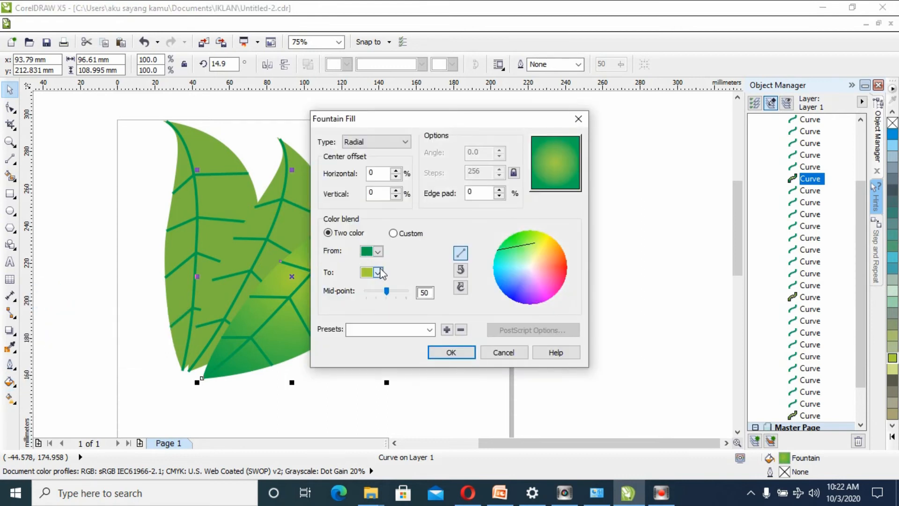
{"action": "left_click", "coordinate": [379, 141]}
{"action": "left_click", "coordinate": [376, 154]}
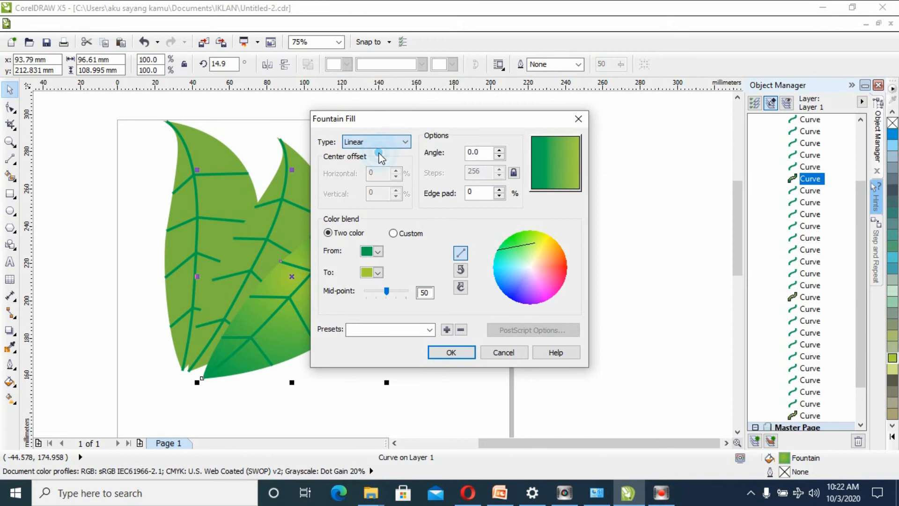
{"action": "left_click", "coordinate": [447, 352]}
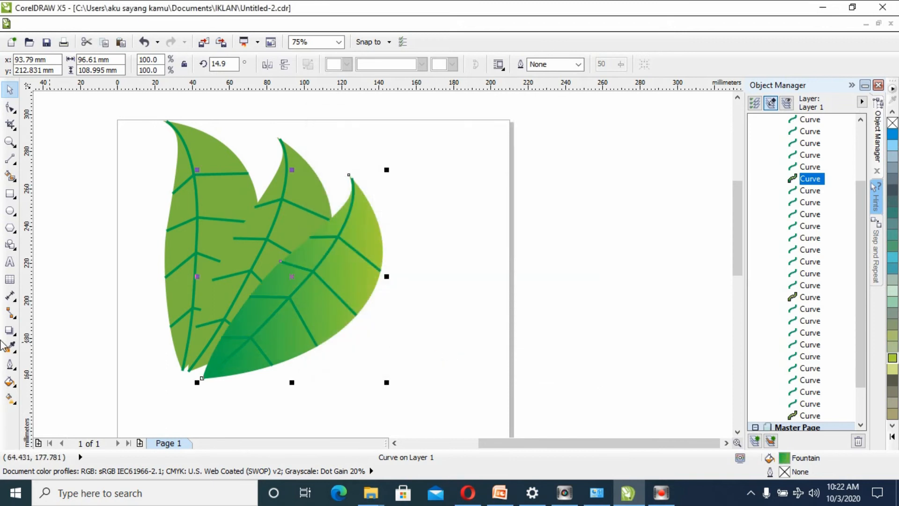
- Reopen the front leaf's fountain fill settings and try the Square type
{"action": "left_click", "coordinate": [9, 382]}
{"action": "left_click", "coordinate": [74, 303]}
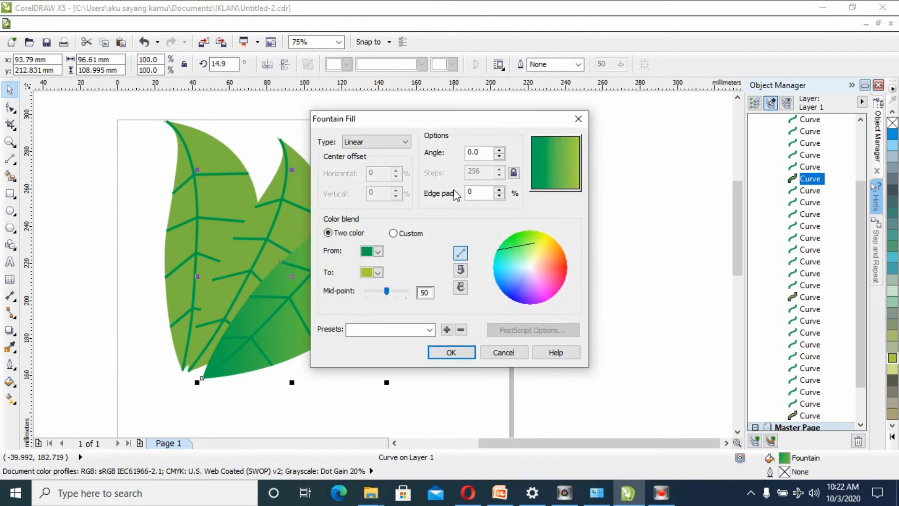
{"action": "left_click", "coordinate": [378, 142]}
{"action": "left_click", "coordinate": [366, 178]}
{"action": "left_click", "coordinate": [378, 143]}
{"action": "left_click", "coordinate": [374, 176]}
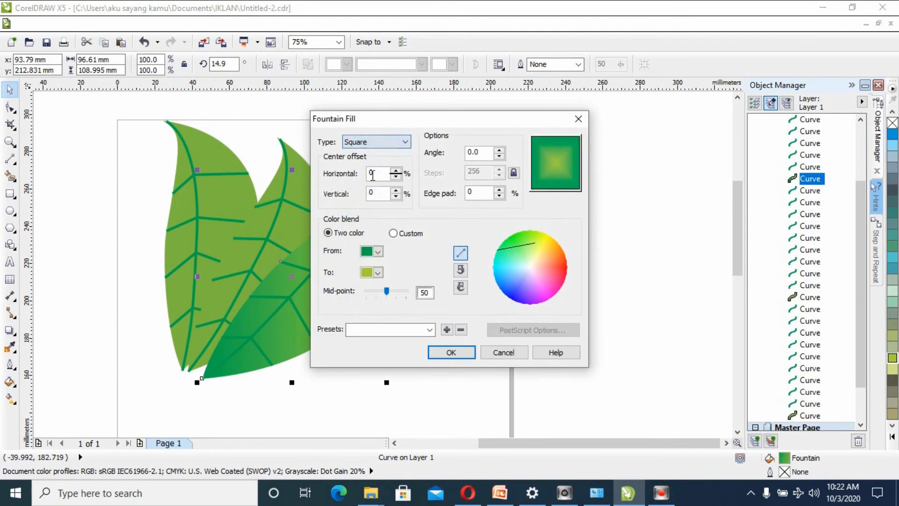
- Try a Conical fountain fill with the mid-point at 90 on the front leaf, and undo it
{"action": "left_click", "coordinate": [380, 143]}
{"action": "left_click", "coordinate": [367, 170]}
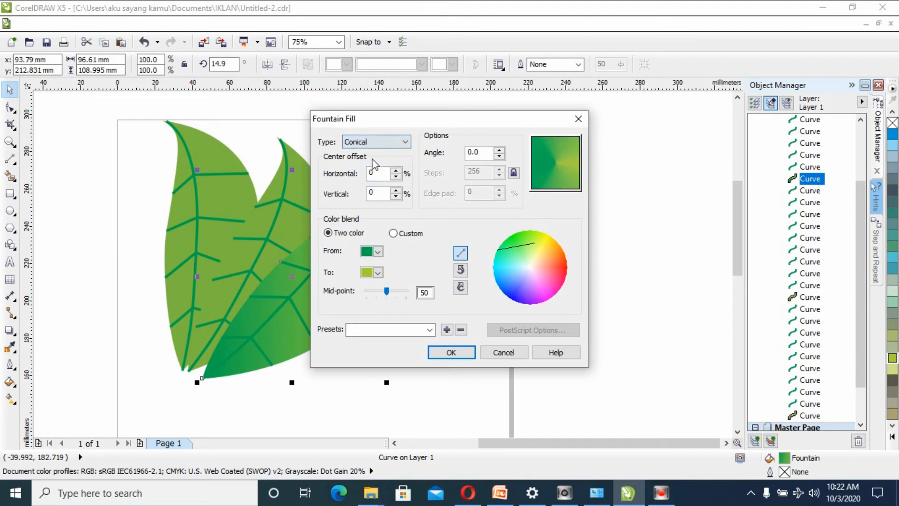
{"action": "left_click", "coordinate": [375, 143]}
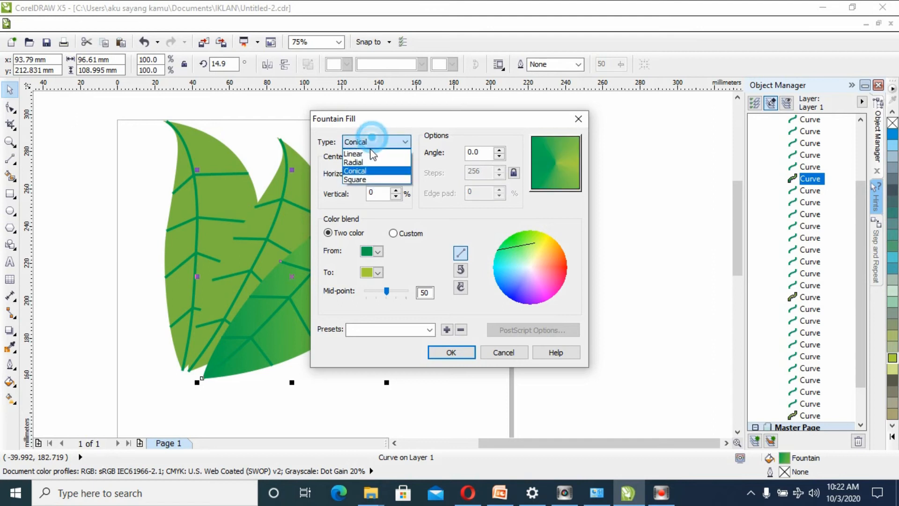
{"action": "left_click", "coordinate": [366, 173]}
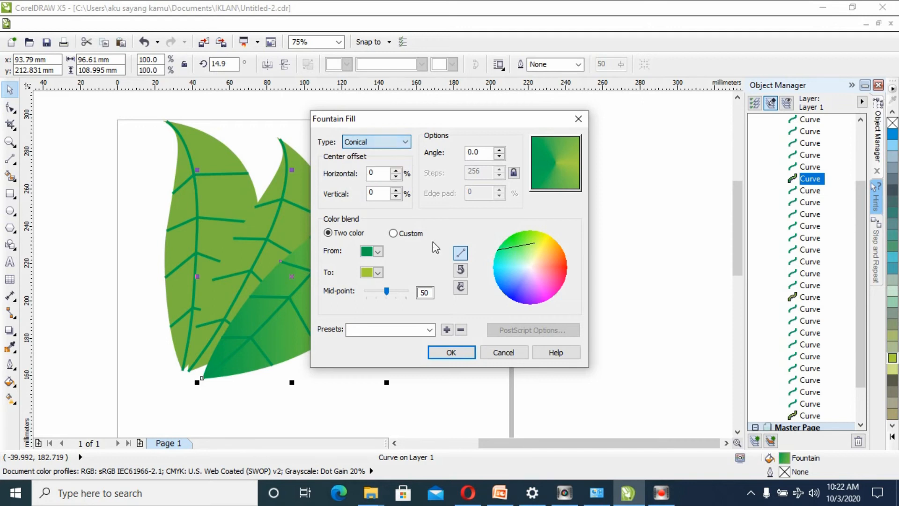
{"action": "left_click_drag", "start_coordinate": [385, 292], "coordinate": [402, 300]}
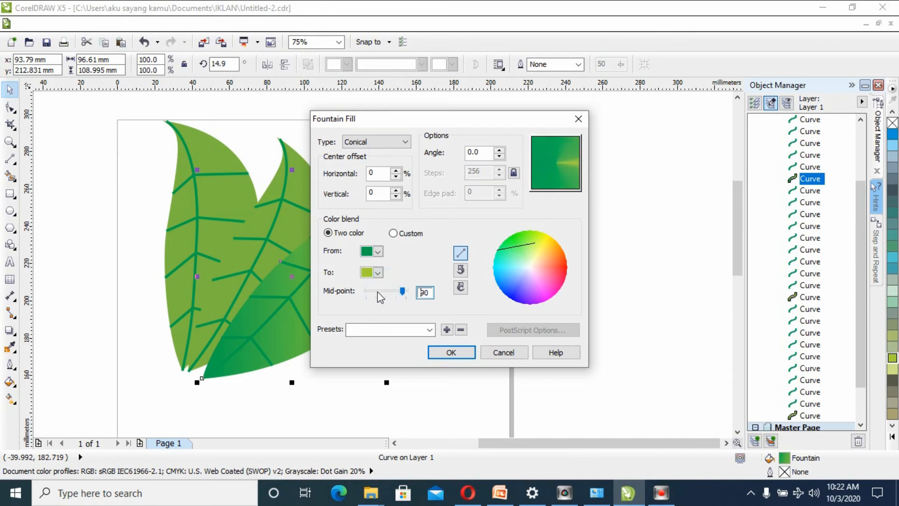
{"action": "left_click", "coordinate": [452, 350]}
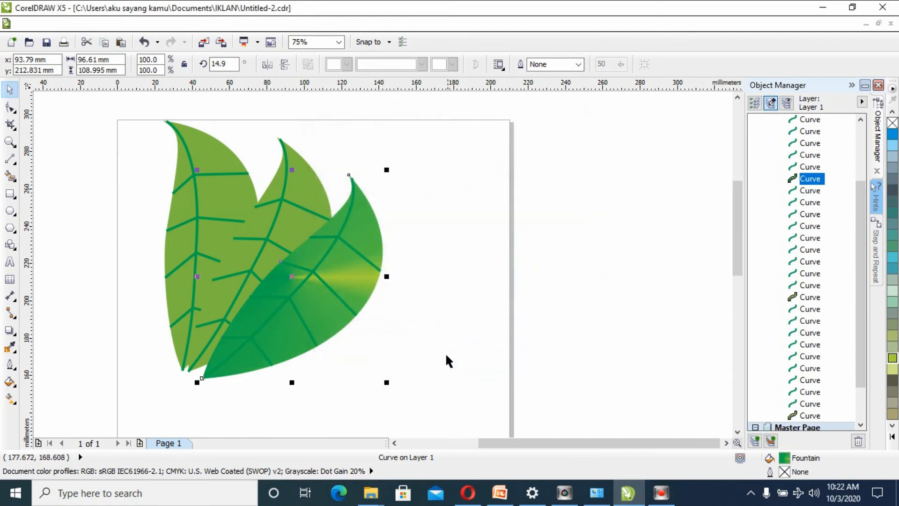
{"action": "left_click", "coordinate": [145, 43]}
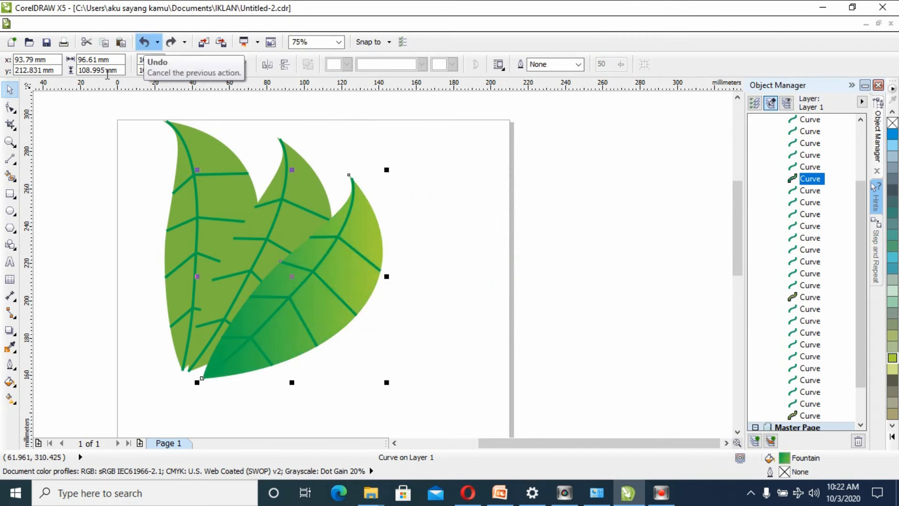
- Give the front leaf a Radial fountain fill with its centre offset about -10% horizontally and -19% vertically, and shift the mid-point slightly higher
{"action": "left_click", "coordinate": [9, 380]}
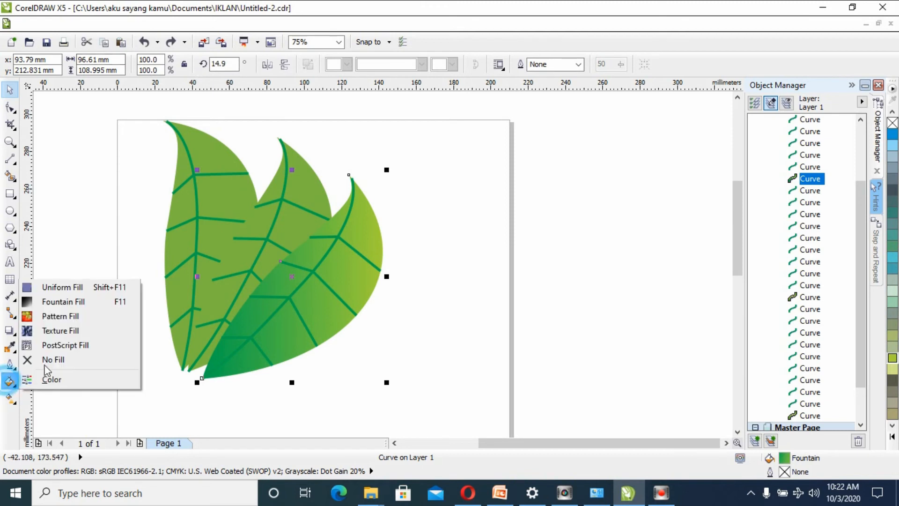
{"action": "left_click", "coordinate": [60, 313]}
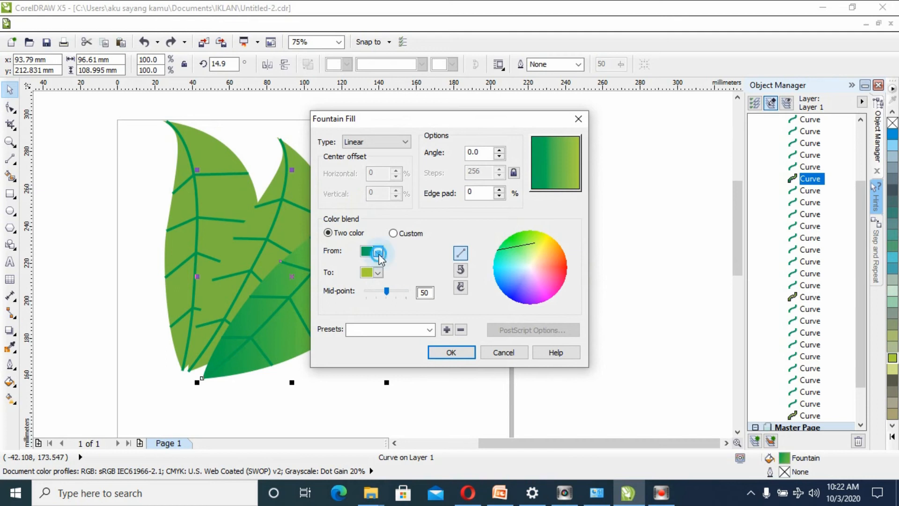
{"action": "left_click", "coordinate": [375, 142]}
{"action": "left_click", "coordinate": [375, 162]}
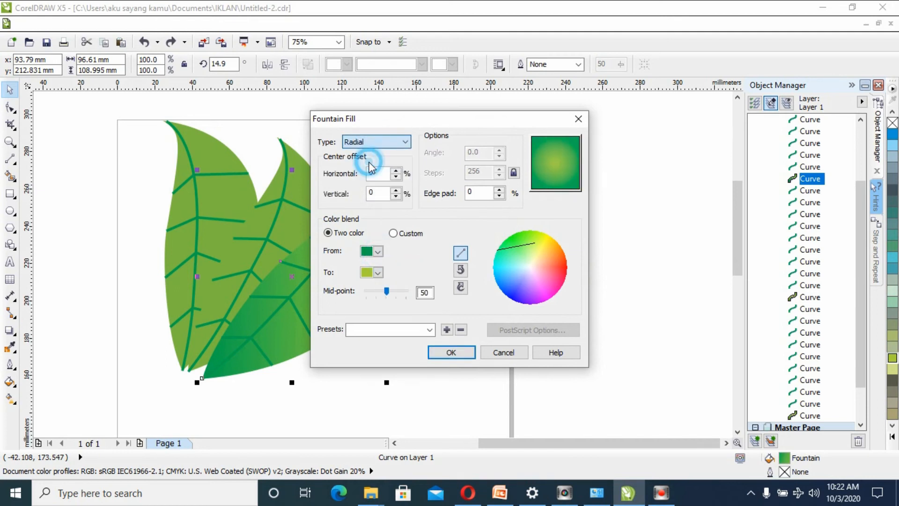
{"action": "left_click", "coordinate": [549, 182]}
{"action": "left_click_drag", "start_coordinate": [551, 174], "coordinate": [547, 172]}
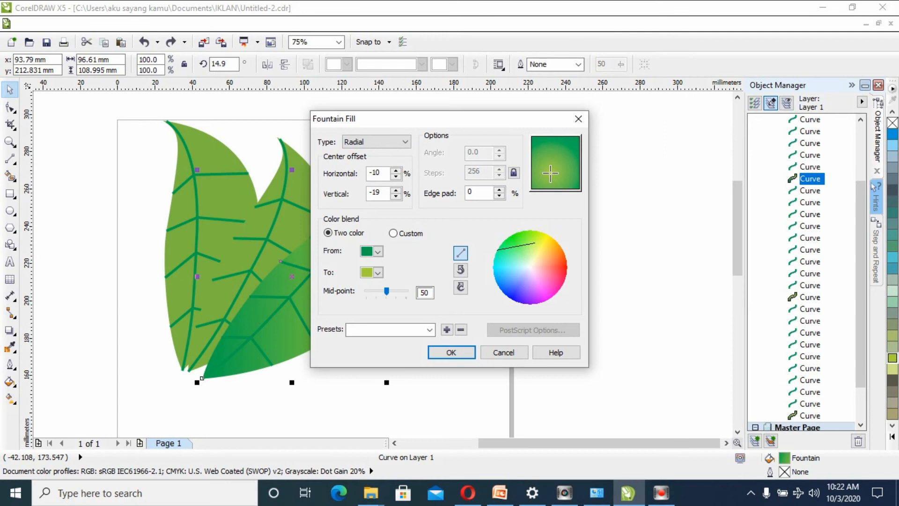
{"action": "mouse_move", "coordinate": [387, 291]}
{"action": "left_mouse_down"}
{"action": "mouse_move", "coordinate": [406, 292]}
{"action": "mouse_move", "coordinate": [391, 295]}
{"action": "left_mouse_up"}
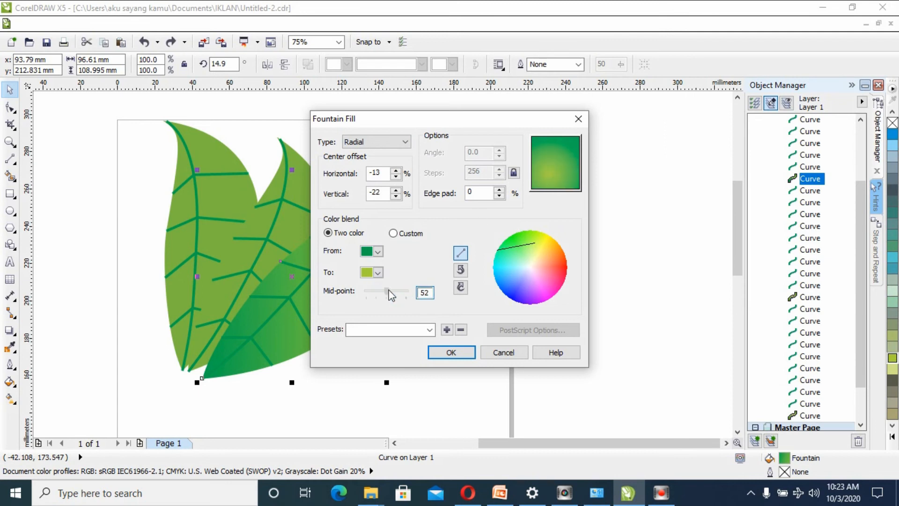
{"action": "left_click", "coordinate": [445, 357]}
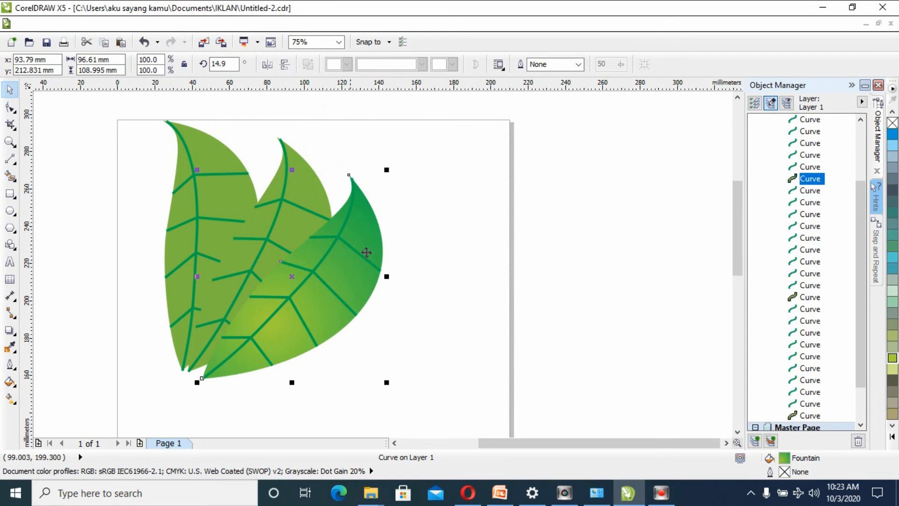
- Add a drop shadow to the front leaf's body, cast up and to the left onto the middle leaf, and deselect it
{"action": "left_click", "coordinate": [464, 242]}
{"action": "left_click", "coordinate": [369, 218]}
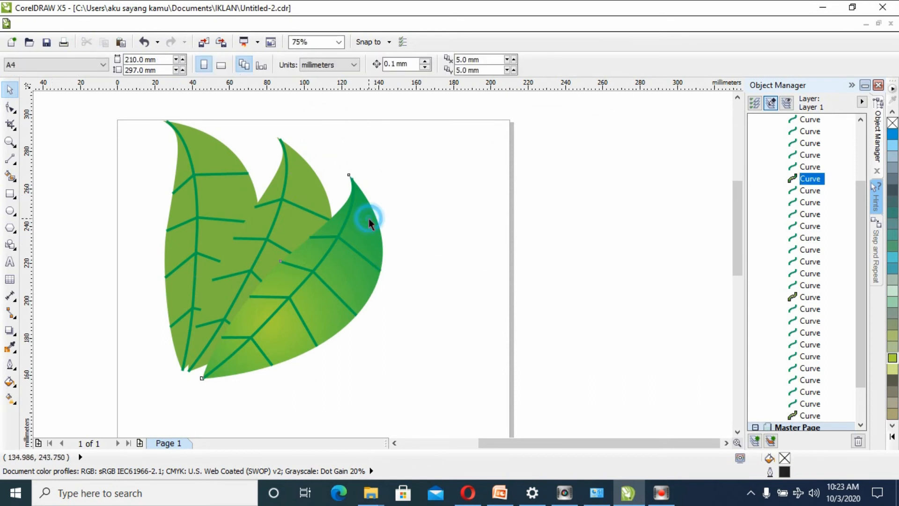
{"action": "left_click", "coordinate": [10, 383]}
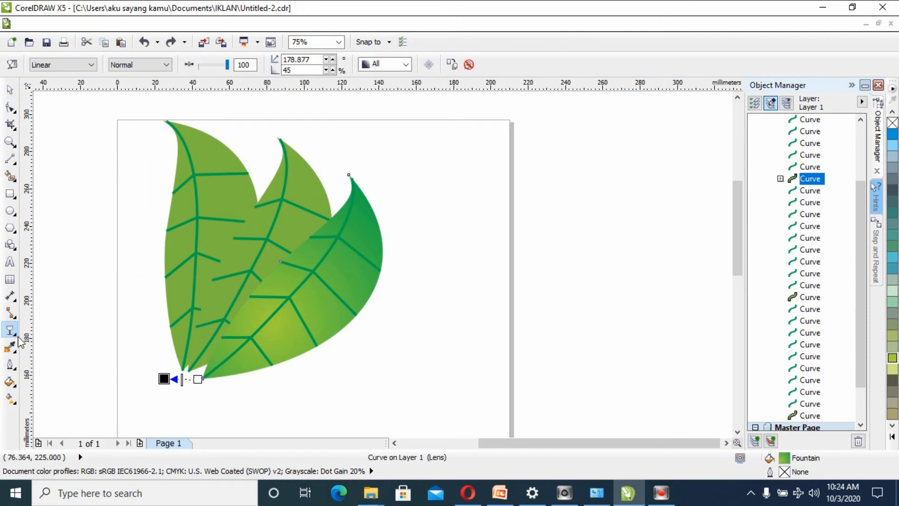
{"action": "left_click", "coordinate": [15, 334]}
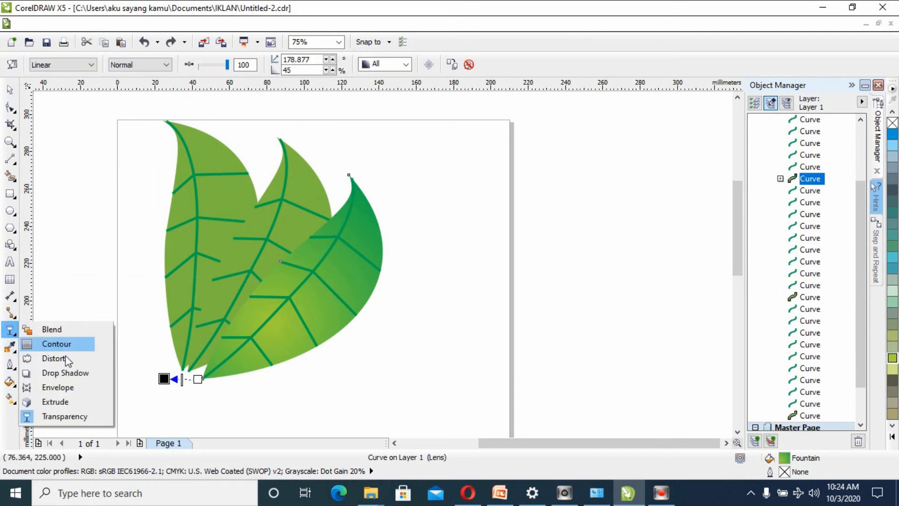
{"action": "left_click", "coordinate": [61, 373]}
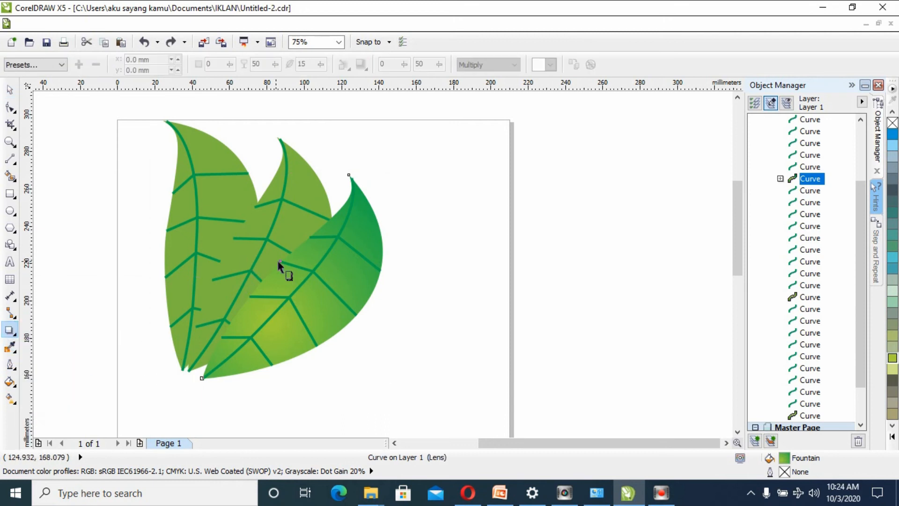
{"action": "left_click_drag", "start_coordinate": [280, 260], "coordinate": [242, 226]}
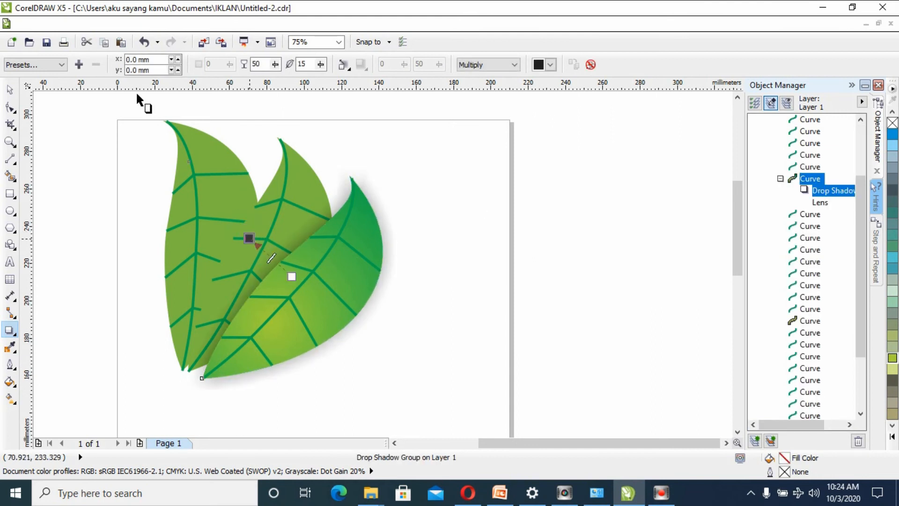
{"action": "left_click", "coordinate": [9, 92]}
{"action": "left_click", "coordinate": [116, 280]}
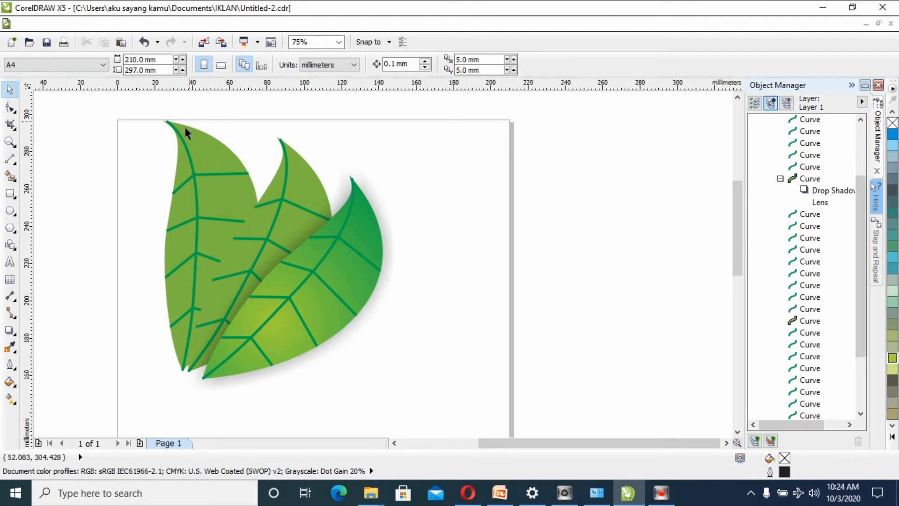
- Add a drop shadow to the middle leaf's body, cast up and to the left onto the back leaf, and deselect it
{"action": "left_click", "coordinate": [313, 181]}
{"action": "left_click", "coordinate": [320, 119]}
{"action": "left_click", "coordinate": [297, 153]}
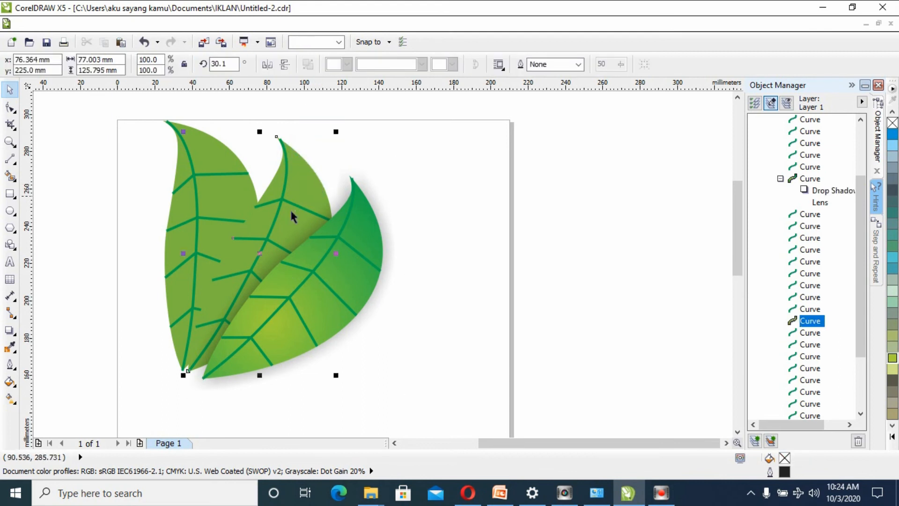
{"action": "left_click", "coordinate": [10, 329]}
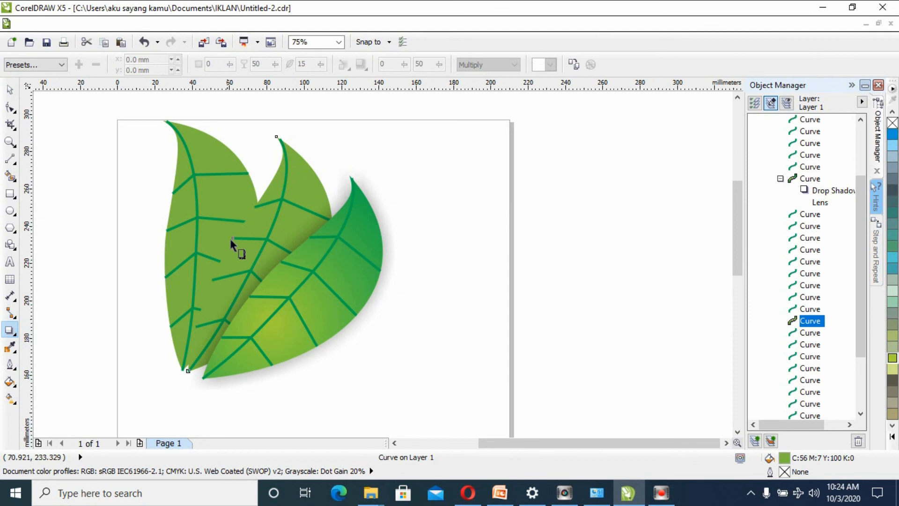
{"action": "left_click_drag", "start_coordinate": [231, 238], "coordinate": [205, 224]}
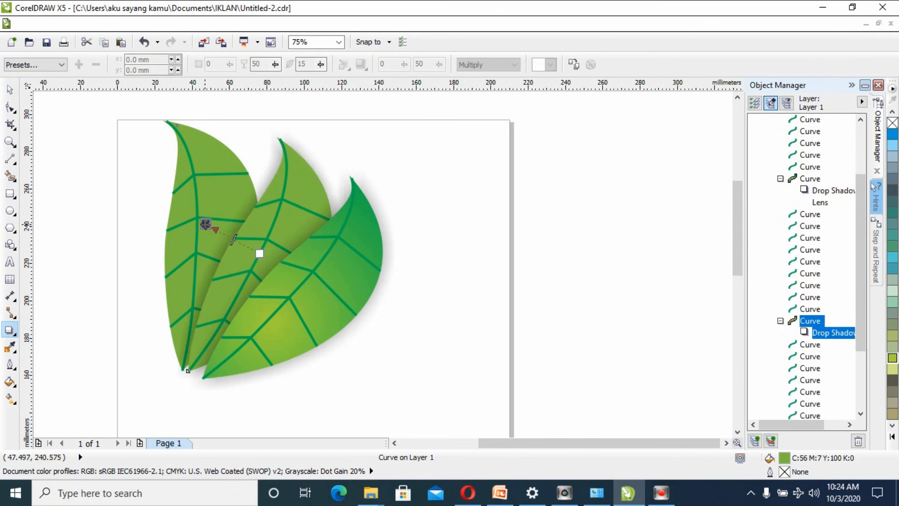
{"action": "left_click", "coordinate": [10, 89]}
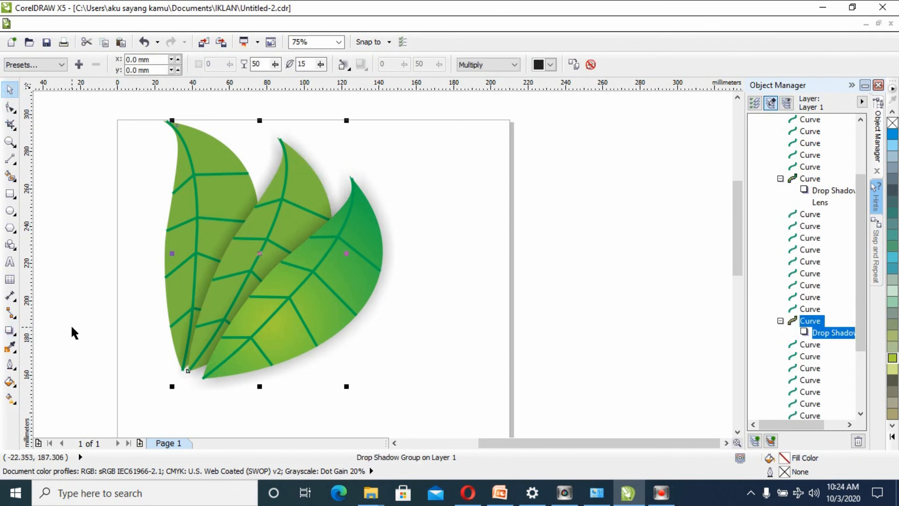
{"action": "left_click", "coordinate": [71, 324]}
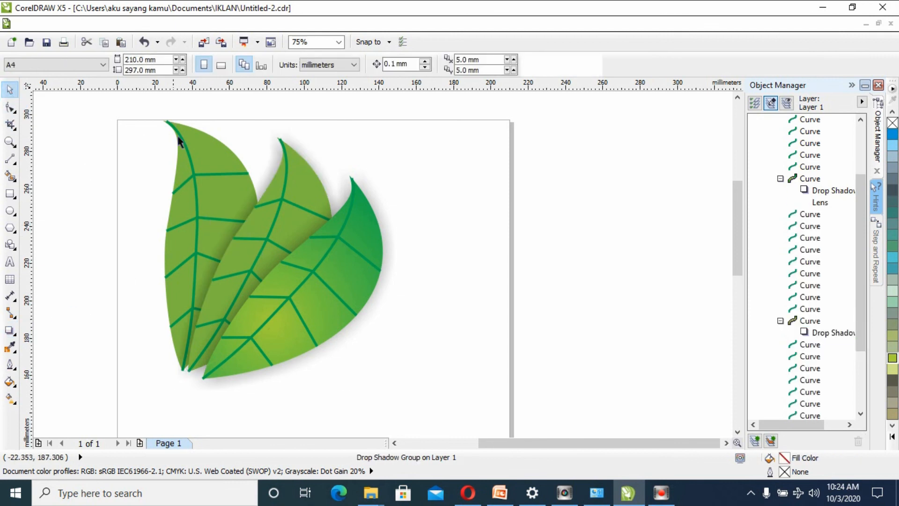
- Add a drop shadow to the back leaf's body, cast toward its upper left
{"action": "left_click", "coordinate": [226, 155]}
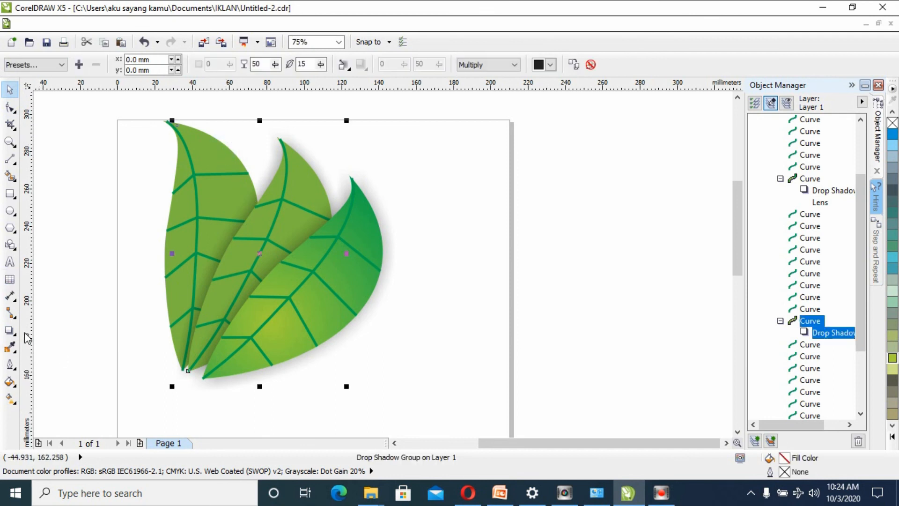
{"action": "left_click", "coordinate": [9, 330]}
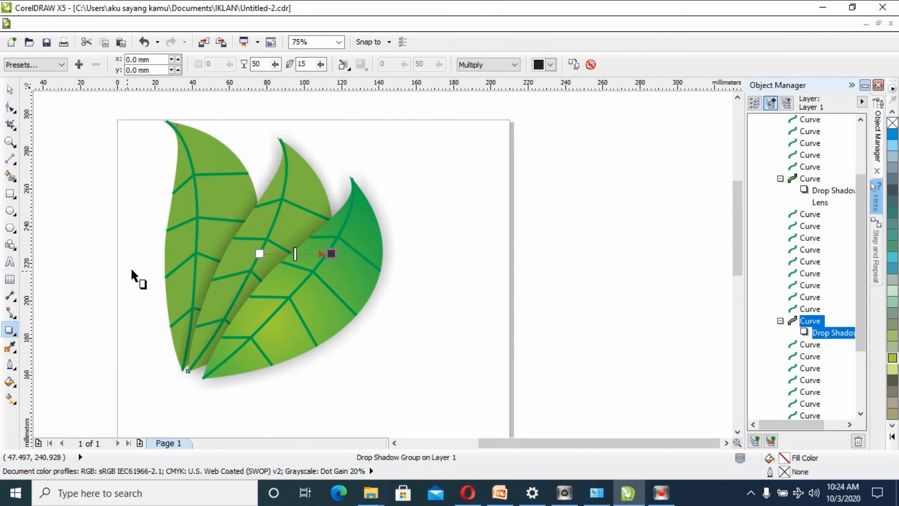
{"action": "left_click", "coordinate": [162, 243]}
{"action": "left_click_drag", "start_coordinate": [164, 226], "coordinate": [150, 230]}
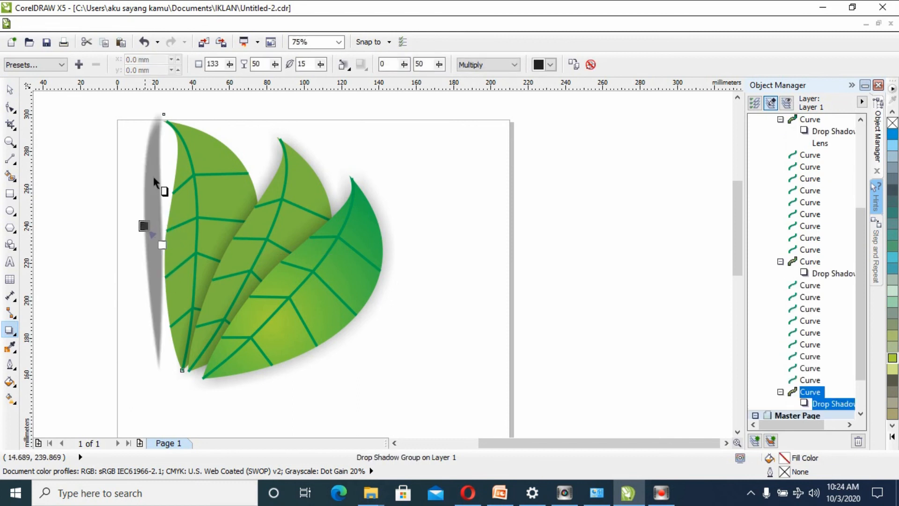
- Undo the back leaf's drop shadow and clear the selection
{"action": "left_click", "coordinate": [144, 41]}
{"action": "left_click", "coordinate": [223, 159]}
{"action": "left_click", "coordinate": [204, 162]}
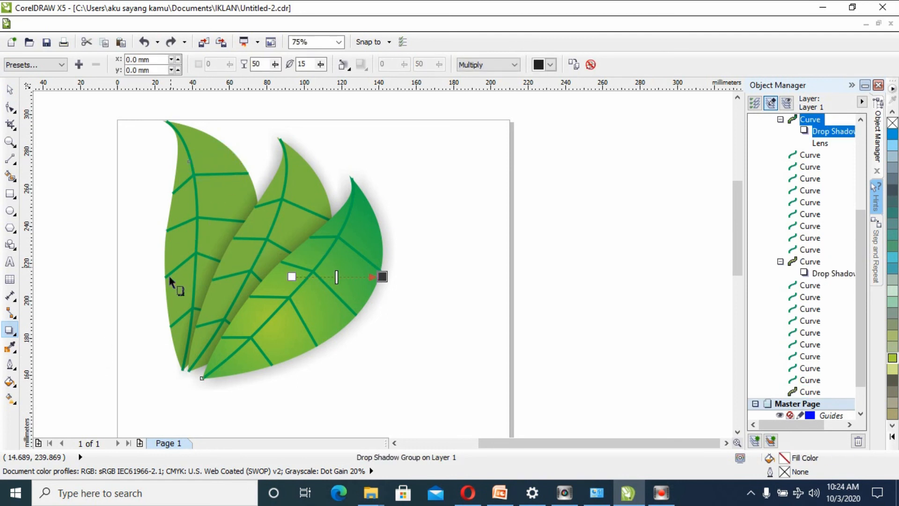
{"action": "left_click", "coordinate": [9, 89]}
{"action": "left_click", "coordinate": [69, 198]}
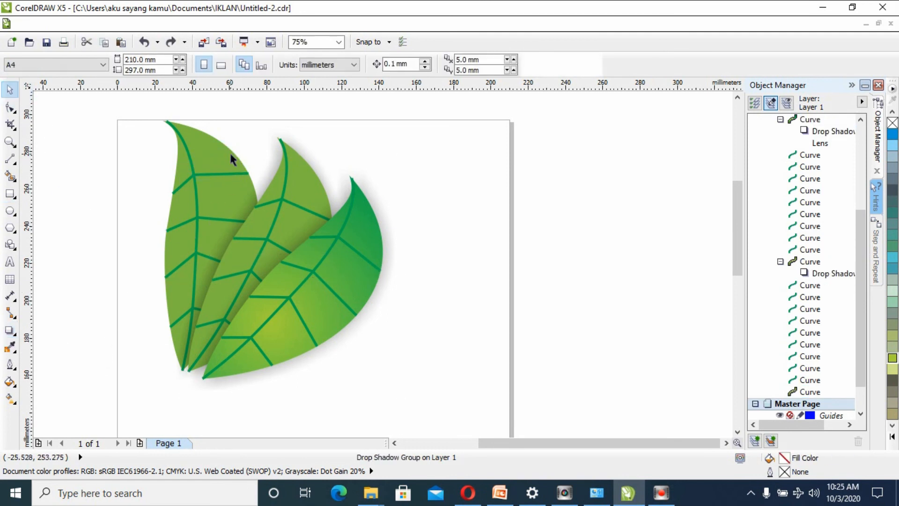
{"action": "left_click", "coordinate": [222, 158]}
{"action": "left_click", "coordinate": [144, 184]}
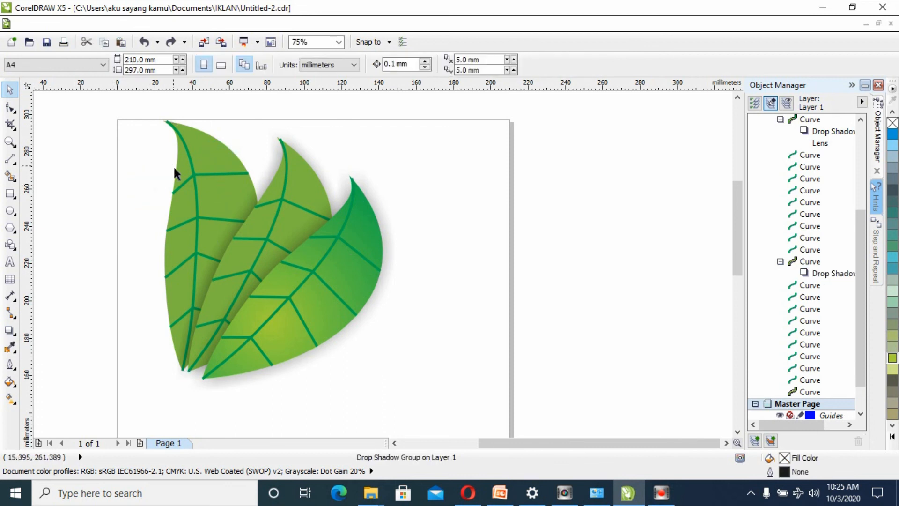
{"action": "left_click", "coordinate": [179, 173]}
{"action": "left_click_drag", "start_coordinate": [177, 173], "coordinate": [145, 201]}
{"action": "left_click", "coordinate": [125, 207]}
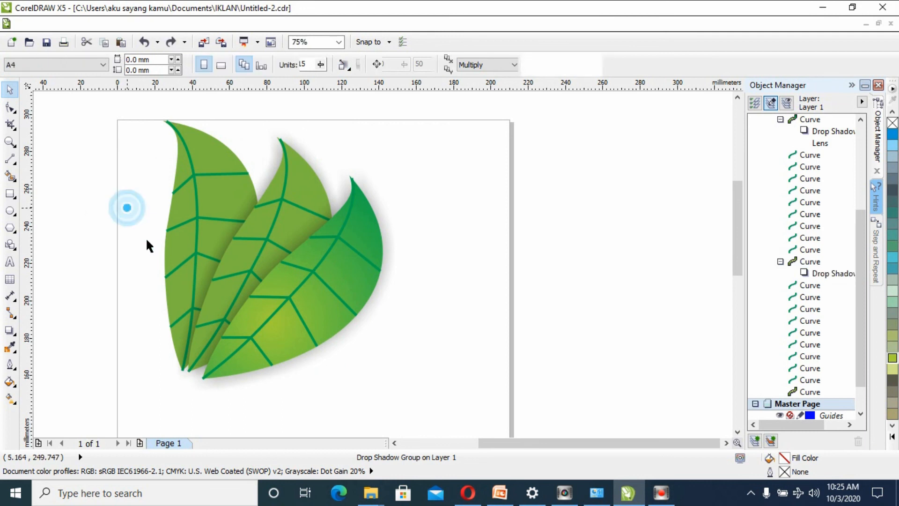
{"action": "left_click", "coordinate": [165, 252]}
{"action": "left_click_drag", "start_coordinate": [166, 251], "coordinate": [134, 246]}
{"action": "key", "text": "ctrl+z"}
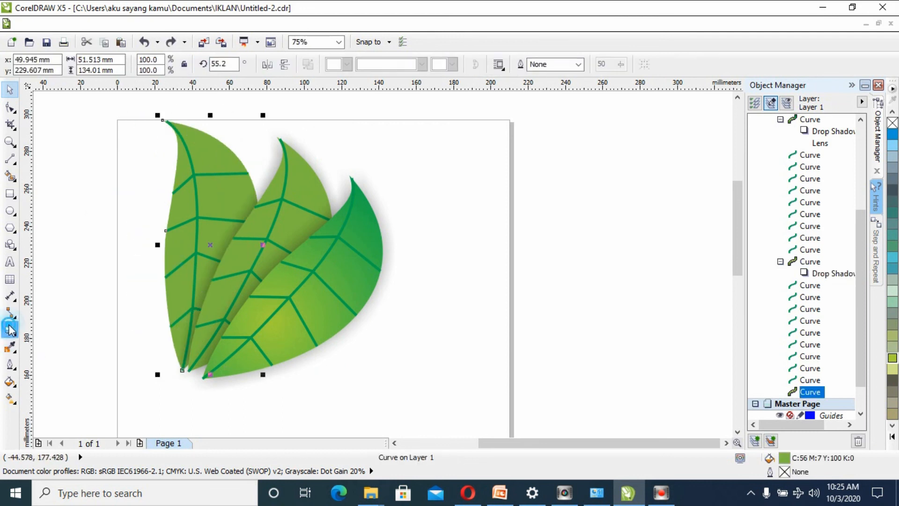
- Add a drop shadow to the back leaf's body, cast to the right and slightly upward with opacity 28, and deselect it
{"action": "left_click", "coordinate": [9, 331]}
{"action": "left_click_drag", "start_coordinate": [167, 228], "coordinate": [151, 229]}
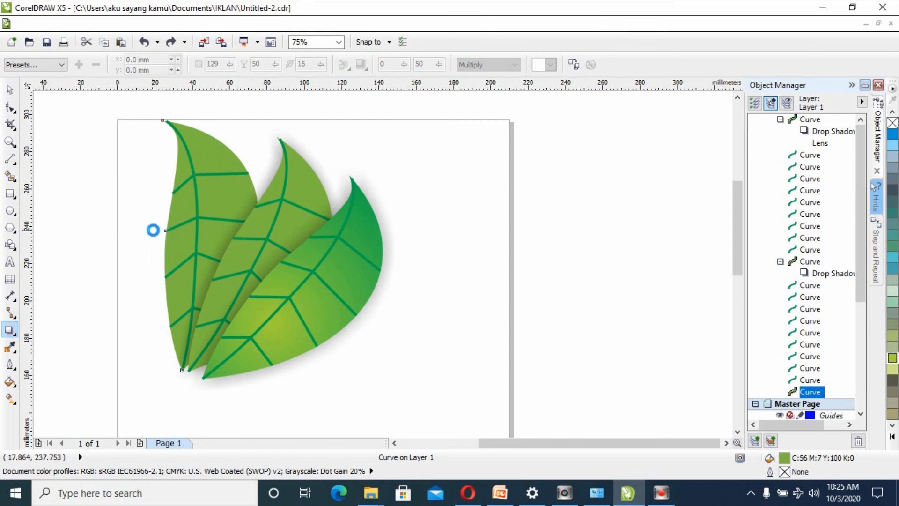
{"action": "left_click_drag", "start_coordinate": [257, 206], "coordinate": [261, 234]}
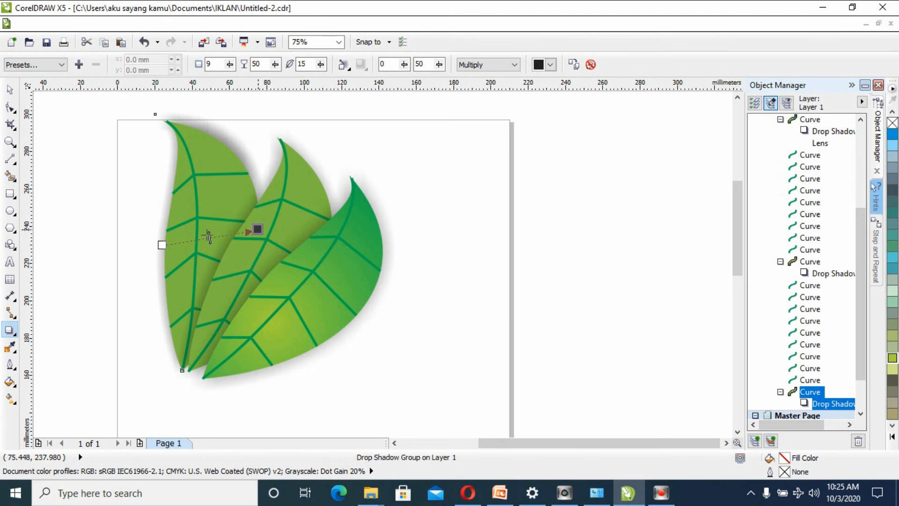
{"action": "left_click_drag", "start_coordinate": [197, 239], "coordinate": [189, 241]}
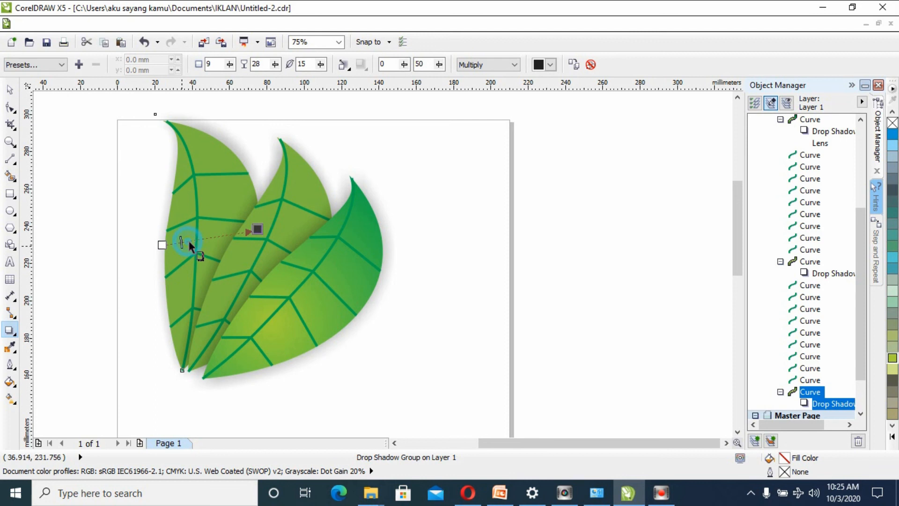
{"action": "left_click", "coordinate": [10, 90]}
{"action": "left_click", "coordinate": [116, 257]}
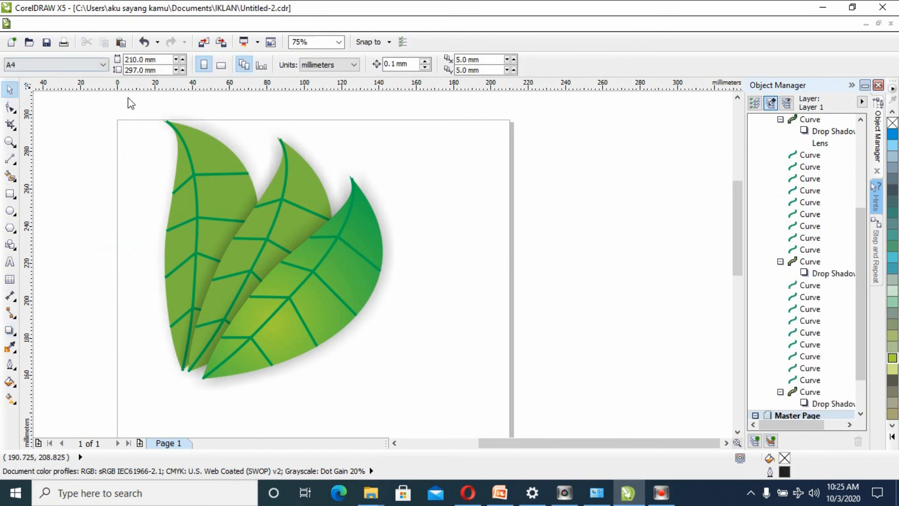
- Select all three leaves with their veins, rotate the fan clockwise by about 20°, and deselect it
{"action": "left_click_drag", "start_coordinate": [125, 104], "coordinate": [425, 416]}
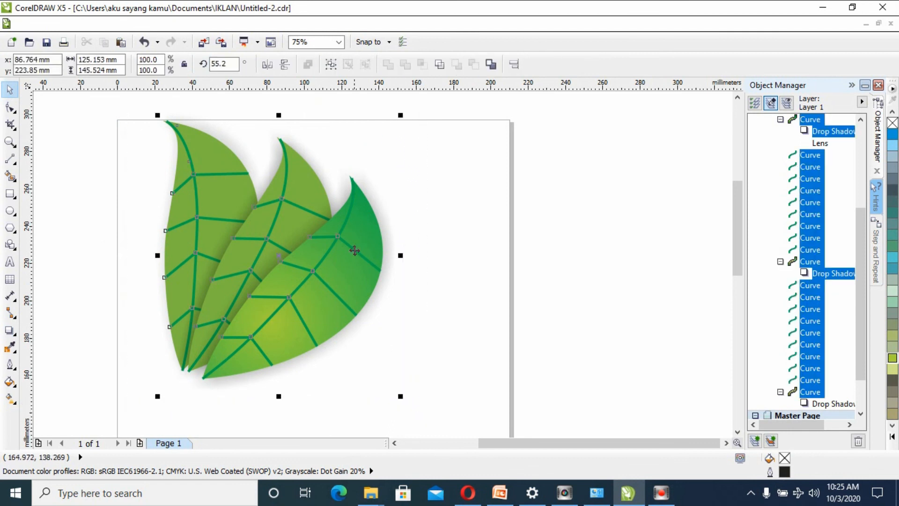
{"action": "left_click", "coordinate": [349, 256]}
{"action": "left_click_drag", "start_coordinate": [401, 118], "coordinate": [429, 235]}
{"action": "left_click", "coordinate": [340, 300]}
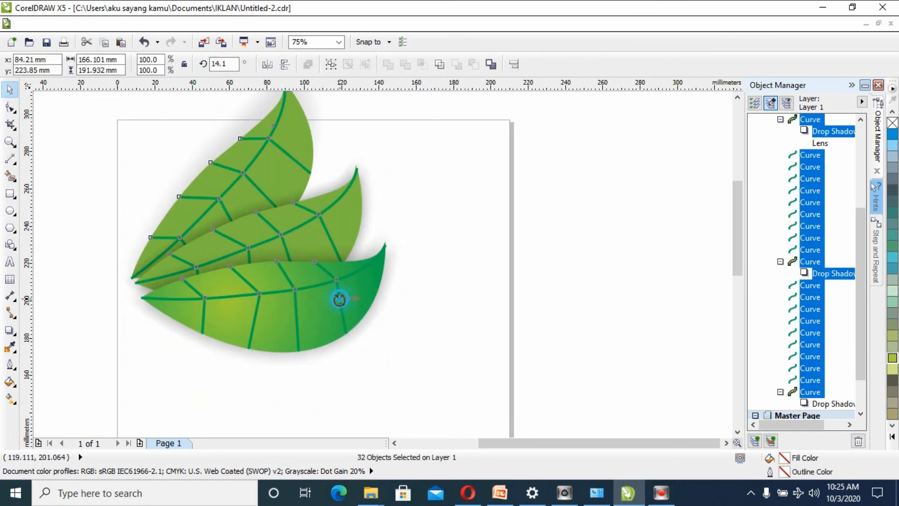
{"action": "left_click_drag", "start_coordinate": [310, 311], "coordinate": [446, 252]}
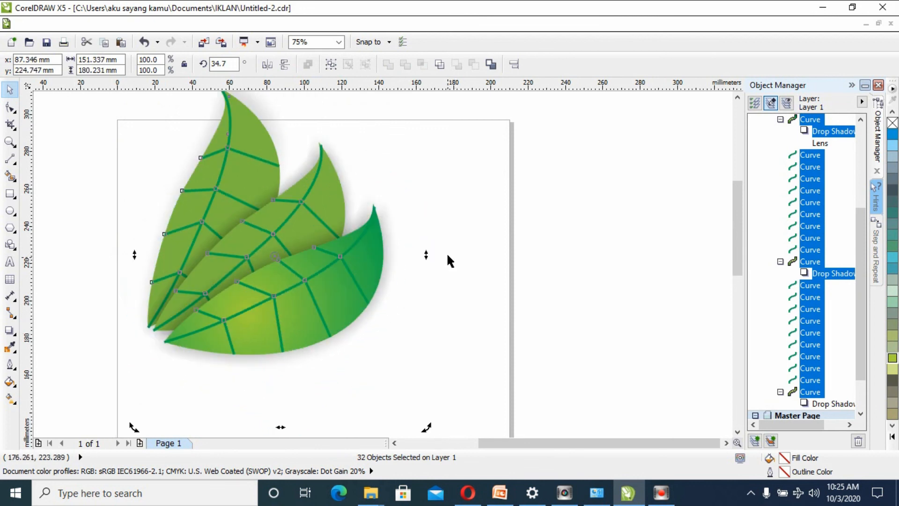
{"action": "left_click", "coordinate": [82, 171]}
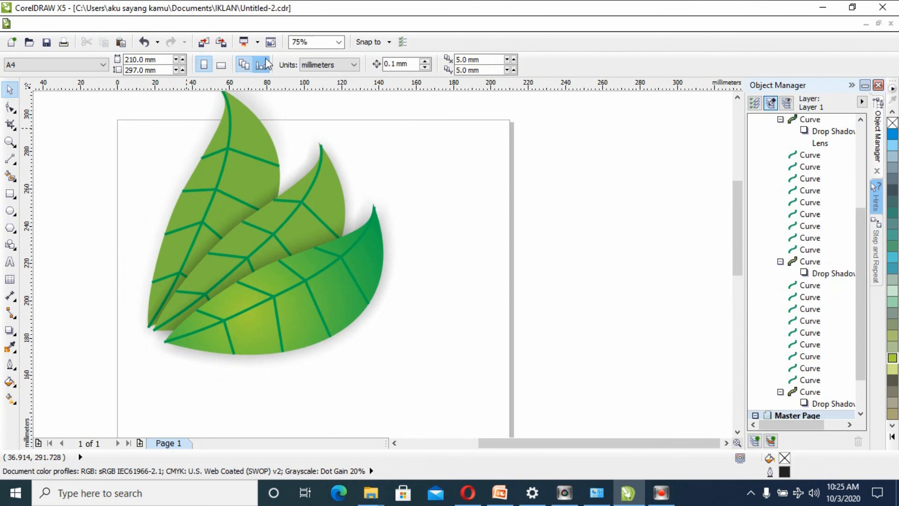
- Select the whole leaf fan, scale it down proportionally to about 60%, move it toward the page's horizontal centre, and deselect it
{"action": "left_click", "coordinate": [339, 43]}
{"action": "left_click", "coordinate": [308, 56]}
{"action": "left_click_drag", "start_coordinate": [186, 100], "coordinate": [511, 389]}
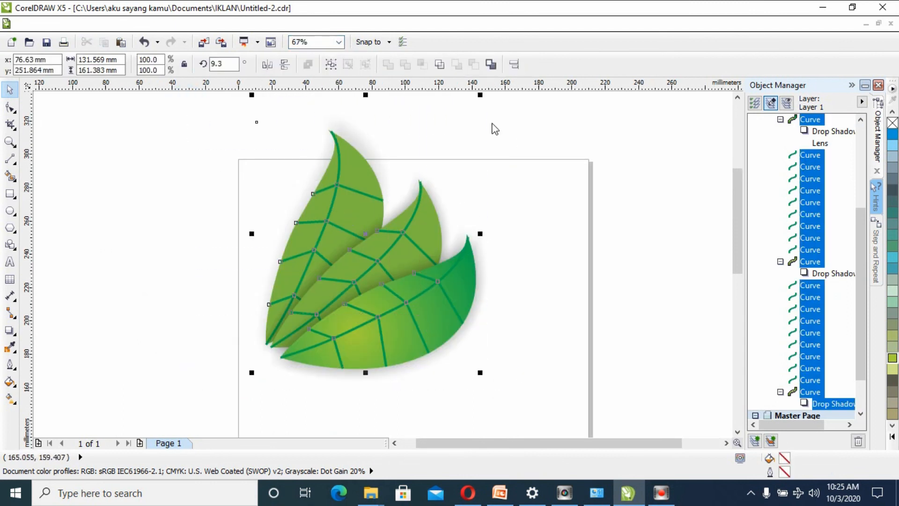
{"action": "left_click_drag", "start_coordinate": [479, 96], "coordinate": [392, 179]}
{"action": "left_click_drag", "start_coordinate": [319, 261], "coordinate": [399, 248]}
{"action": "left_click", "coordinate": [499, 233]}
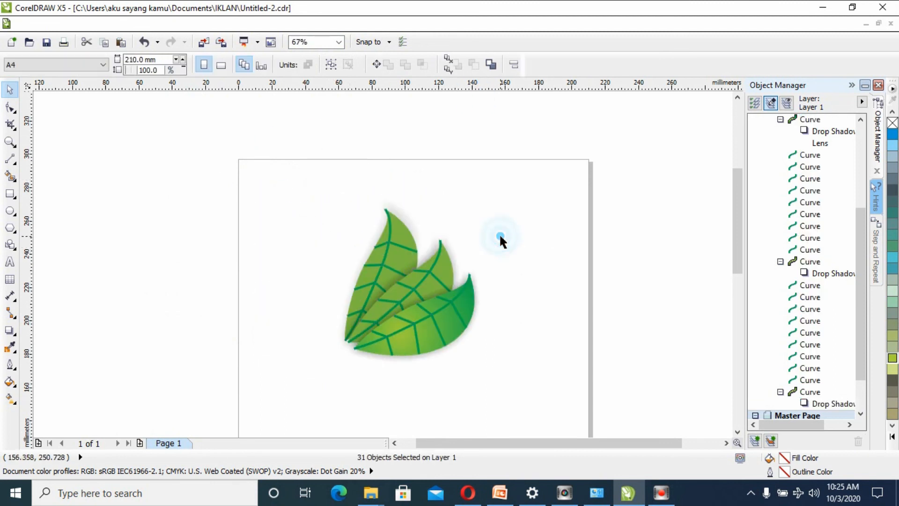